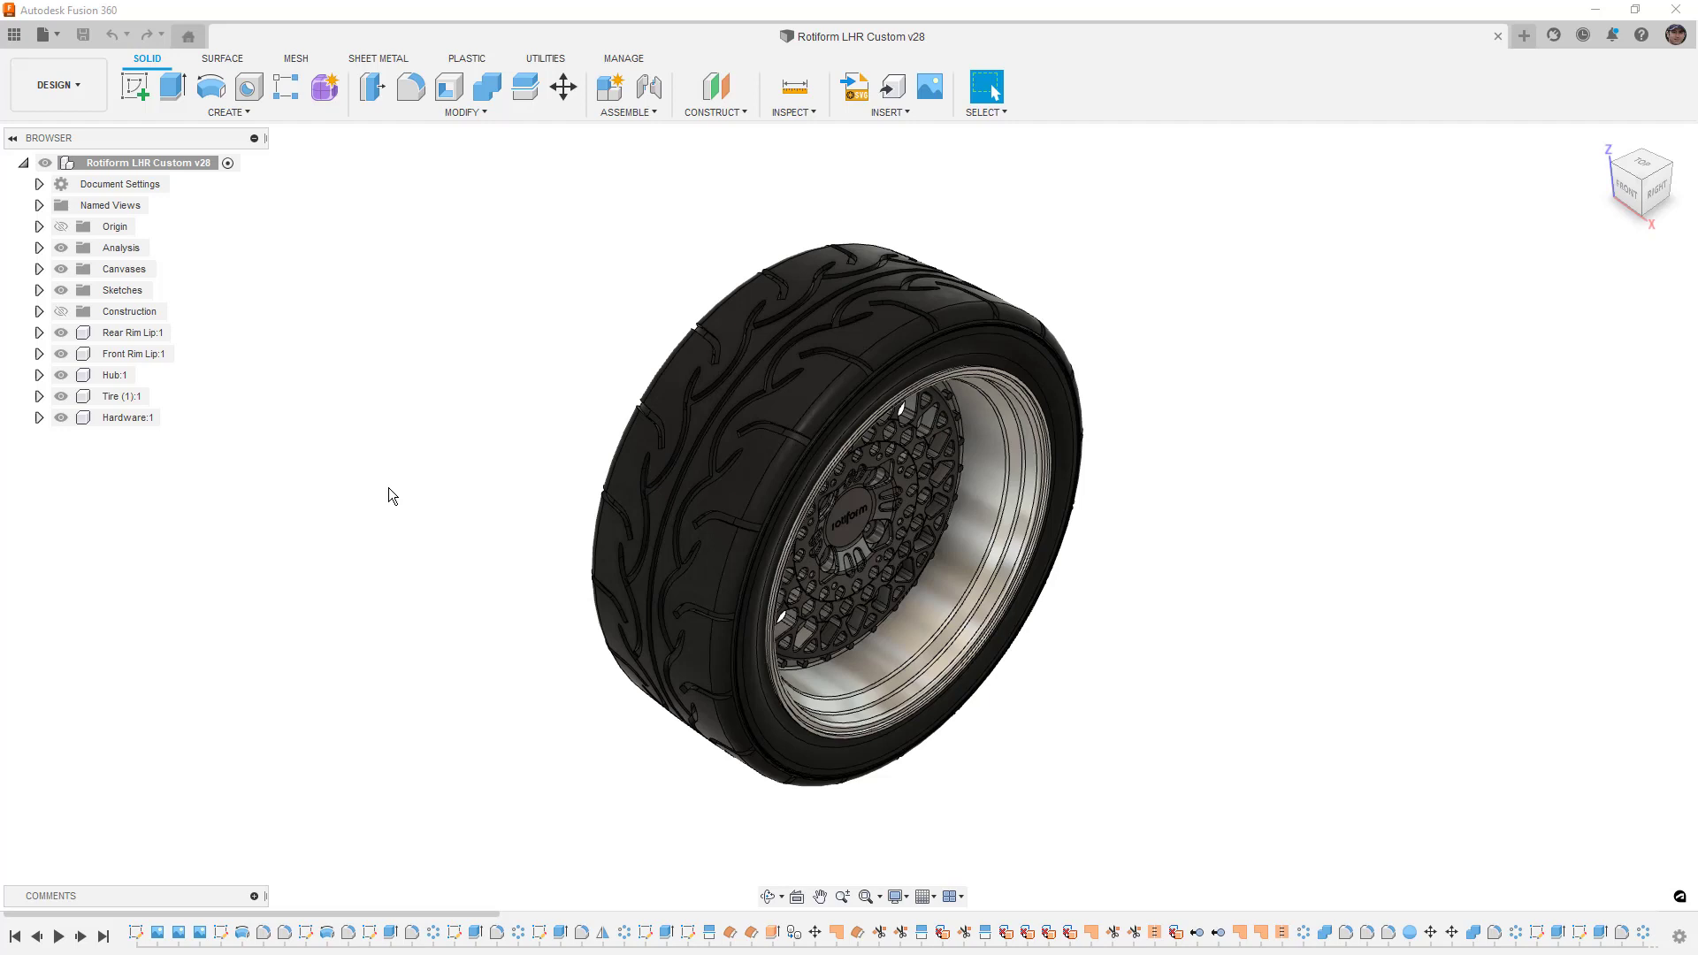
# - Highlight the Rear Rim Lip, Front Rim Lip, Hub, Tire and Hardware components in the Browser
pyautogui.click(138, 335)
pyautogui.click(140, 354)
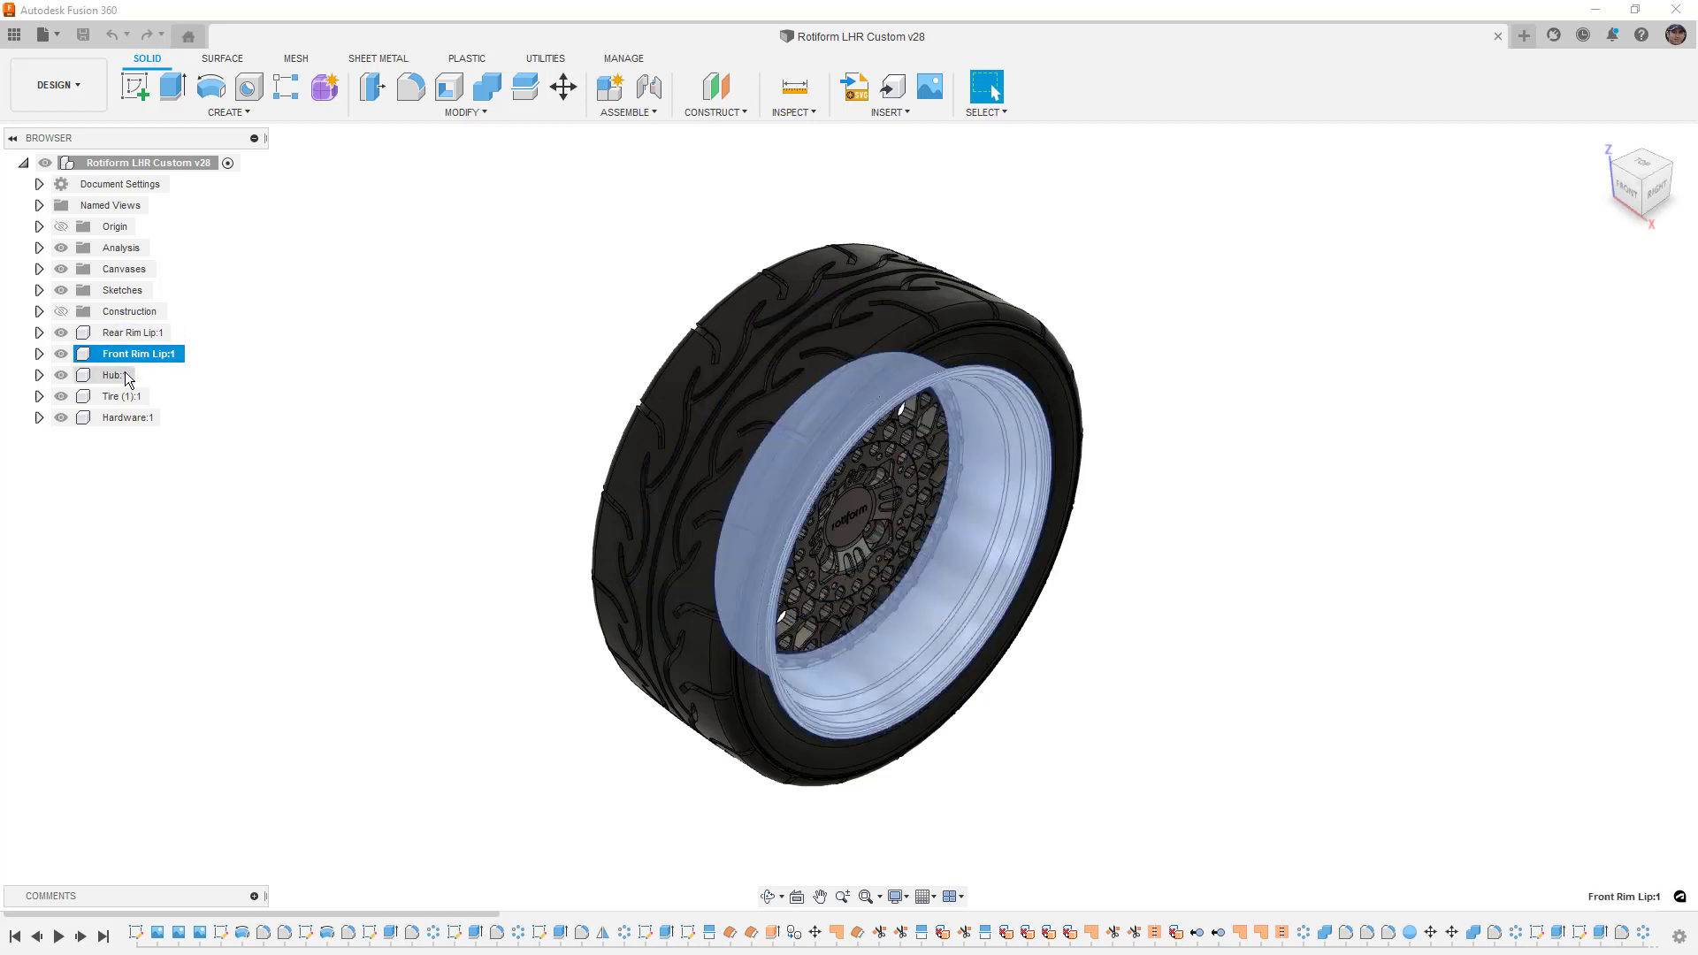
pyautogui.click(124, 372)
pyautogui.click(114, 395)
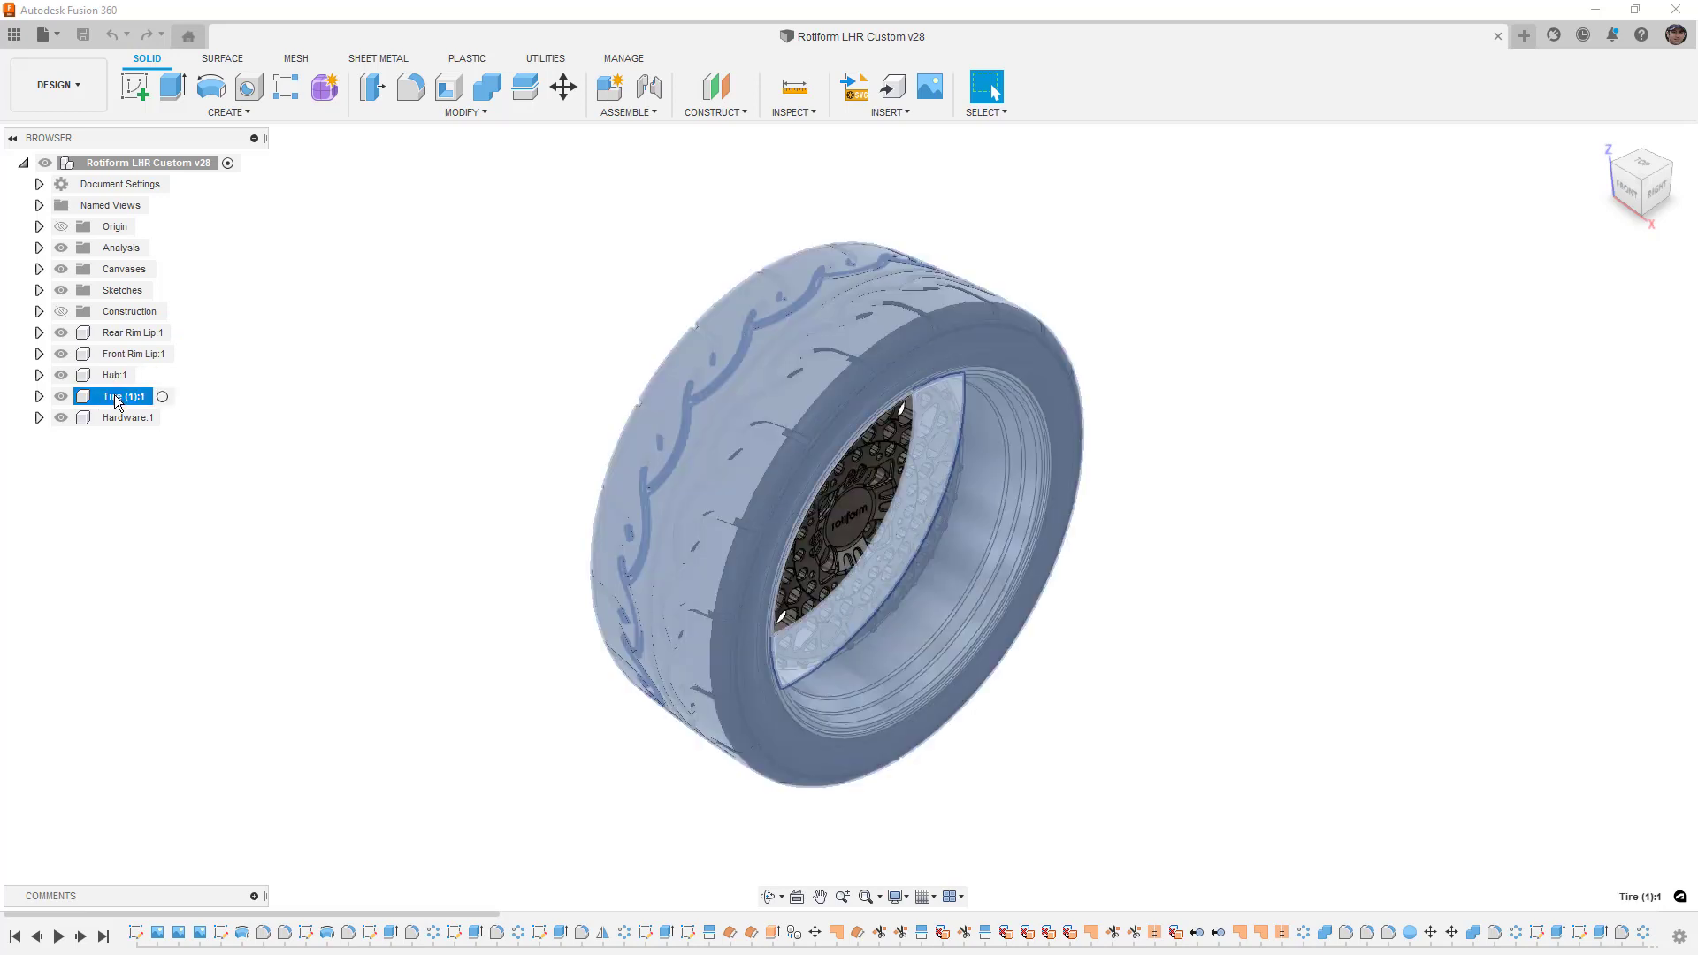
pyautogui.click(114, 421)
pyautogui.click(38, 418)
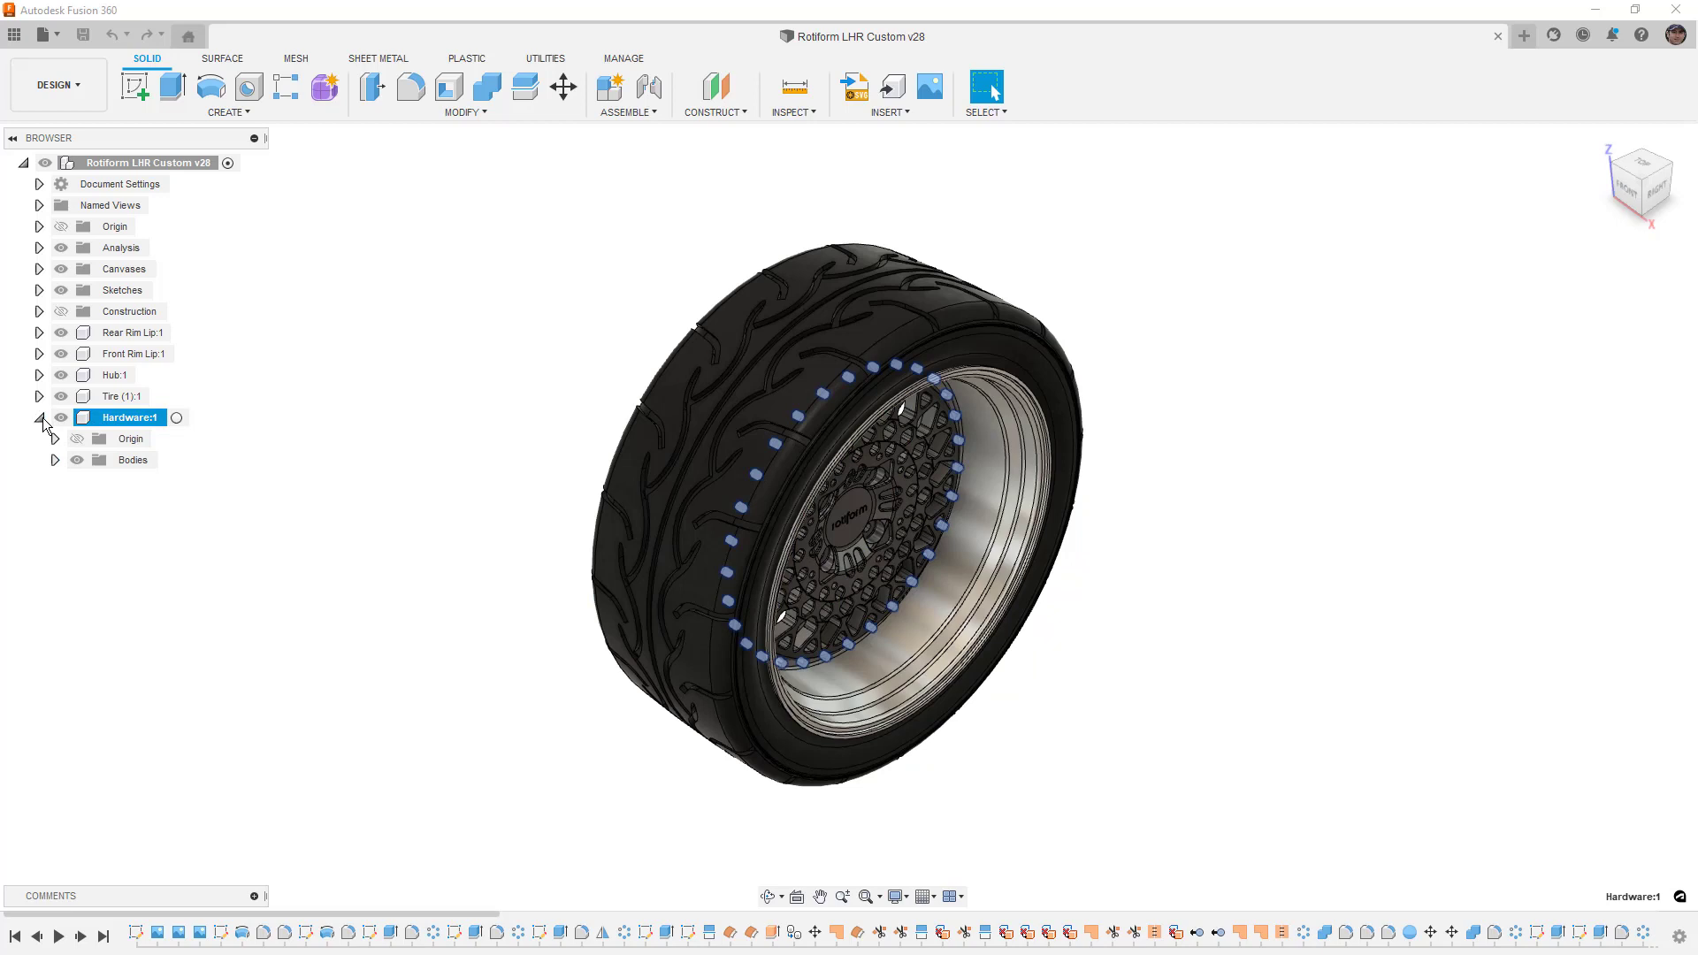
pyautogui.click(39, 418)
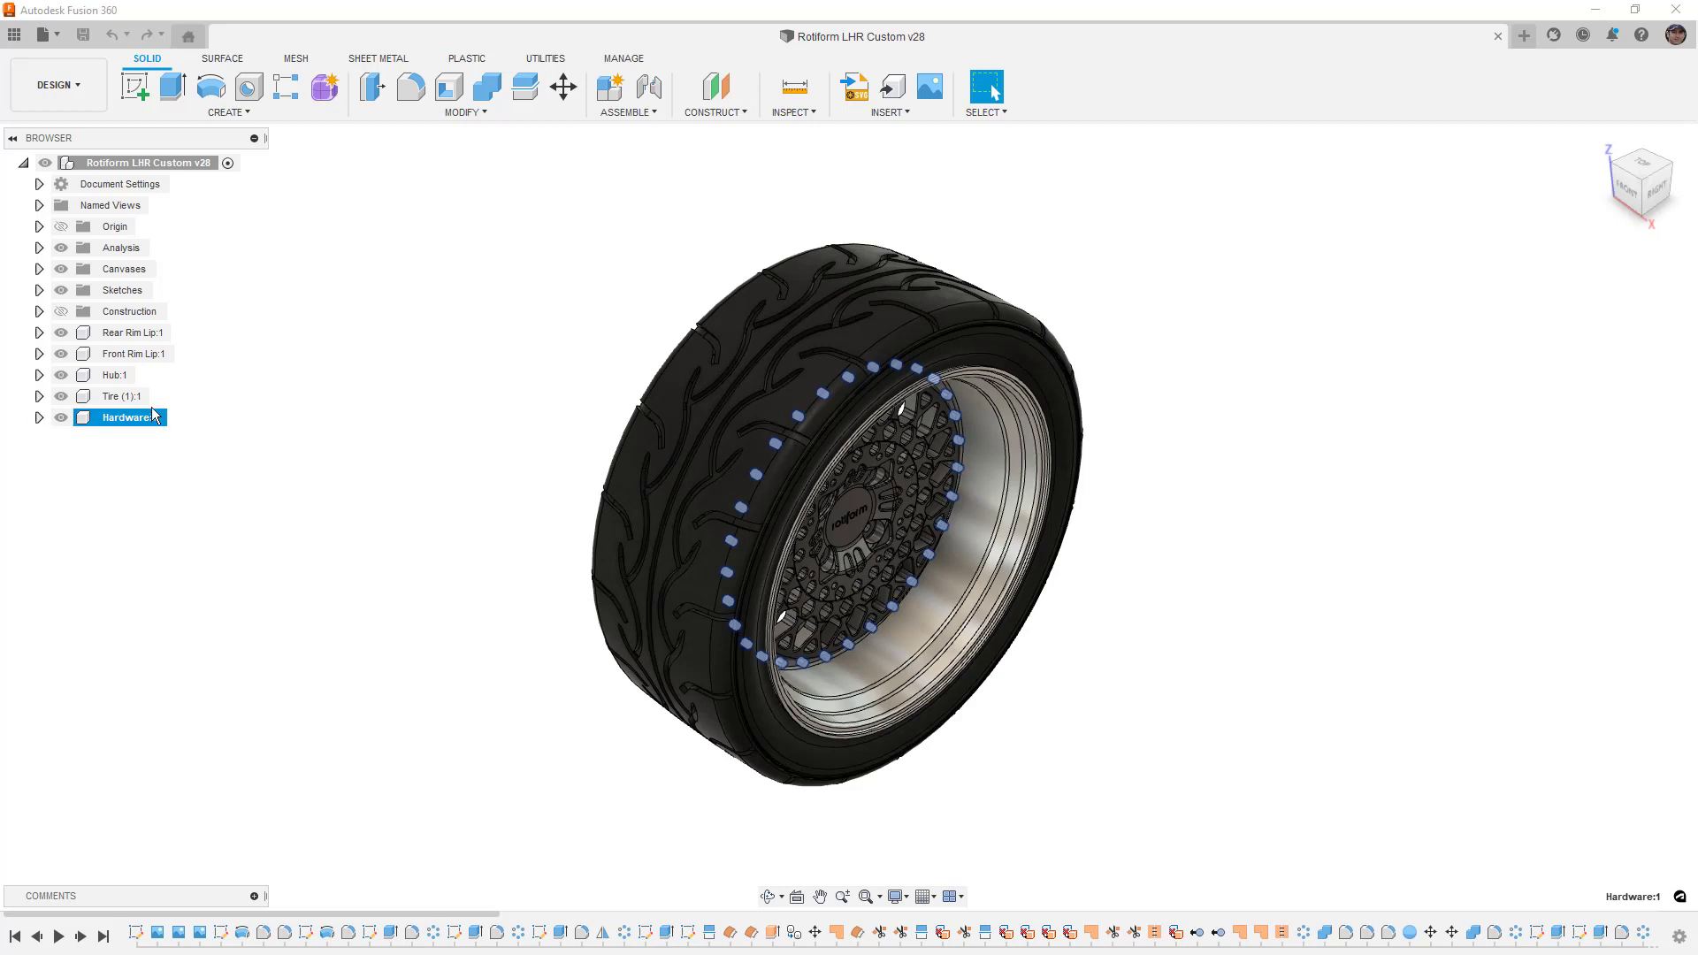
# - Clear the selection and switch to the Animation workspace
pyautogui.click(112, 423)
pyautogui.press('Escape')
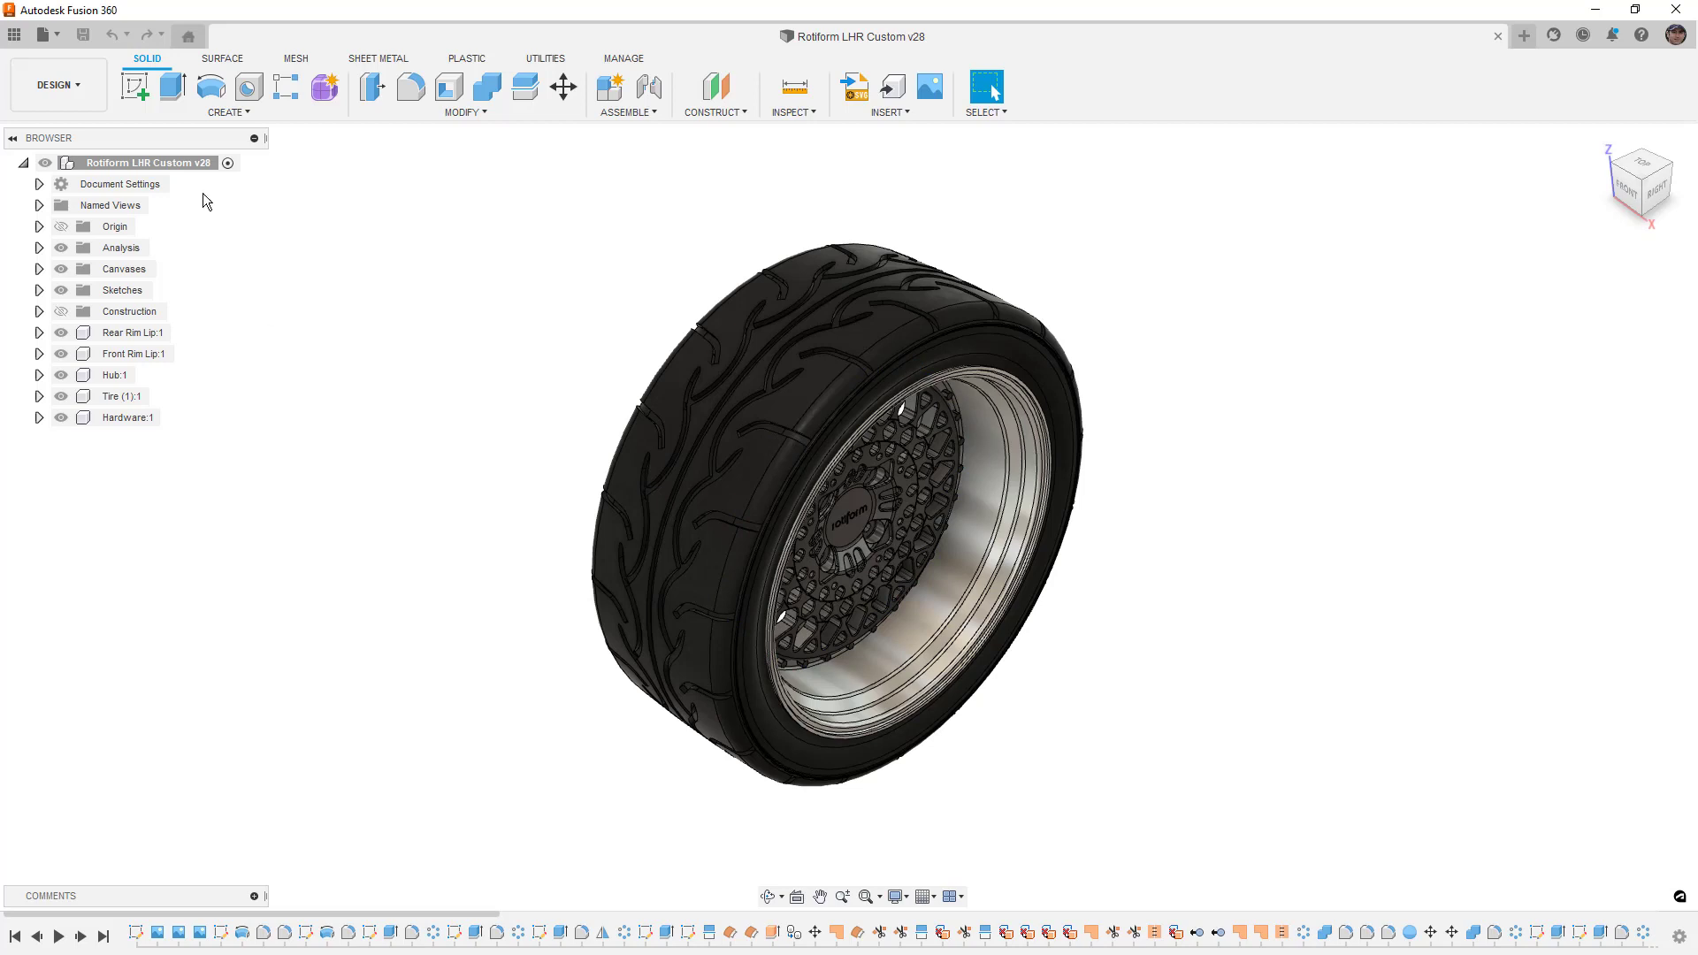
pyautogui.click(77, 84)
pyautogui.click(74, 221)
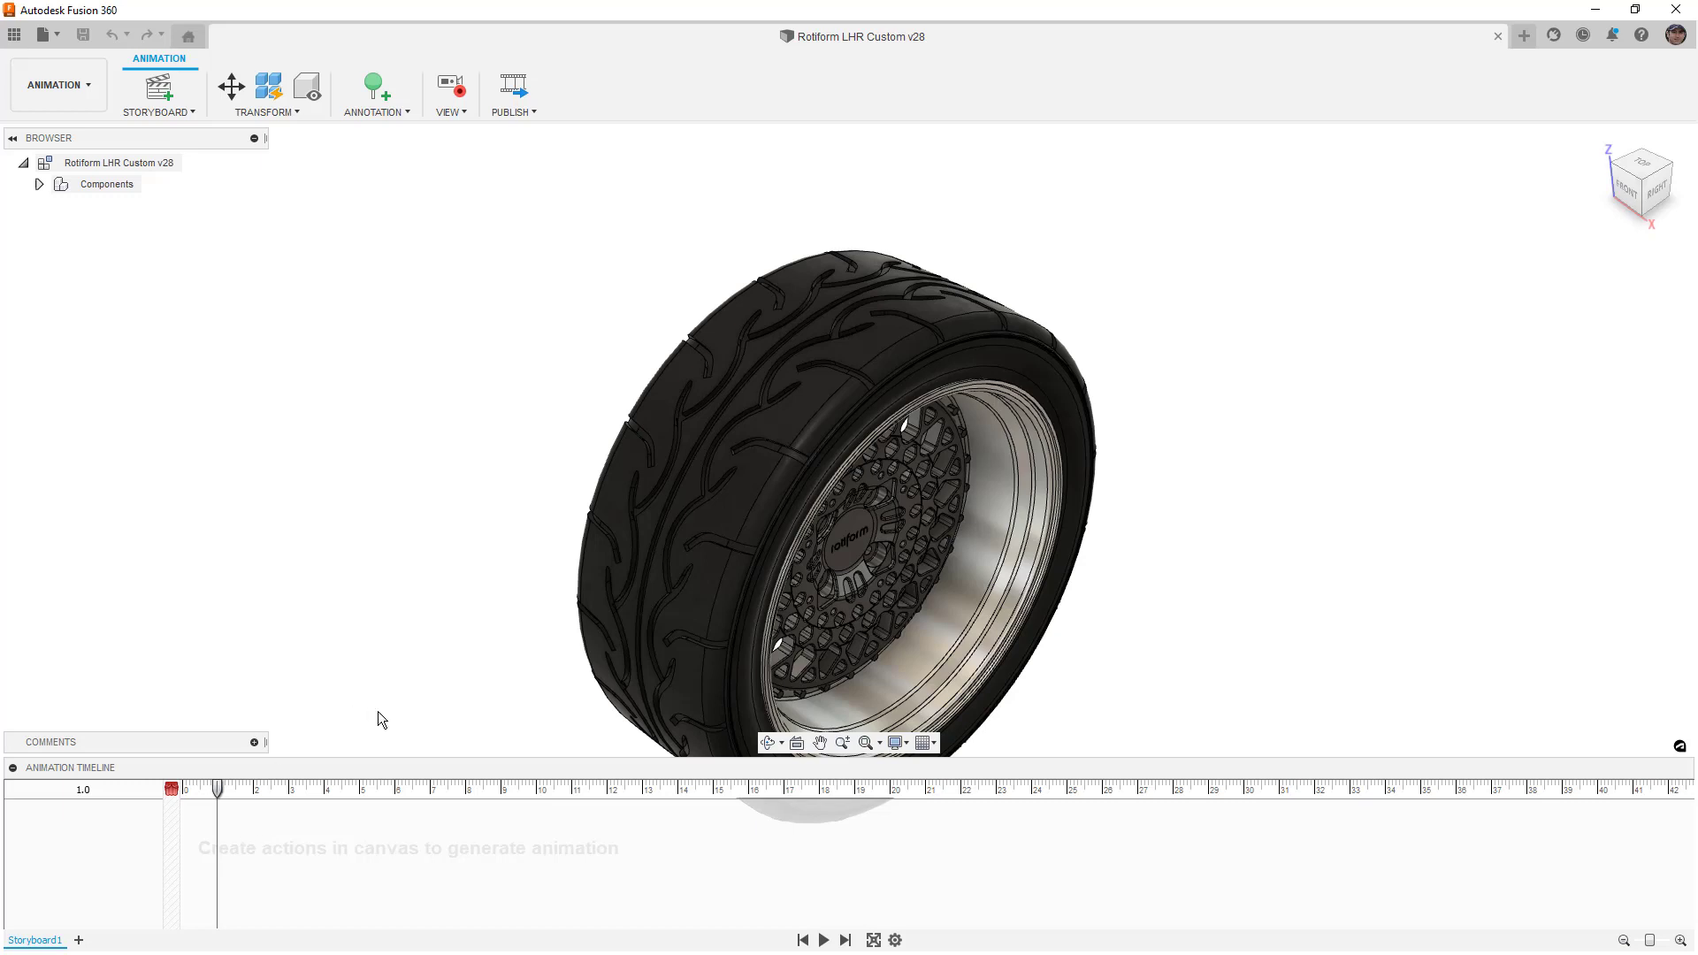
# - Delete the stray recorded camera action, reset the playhead to 0.0 and orbit to the wheel face
pyautogui.moveTo(452, 634); pyautogui.dragTo(451, 527, button='middle')
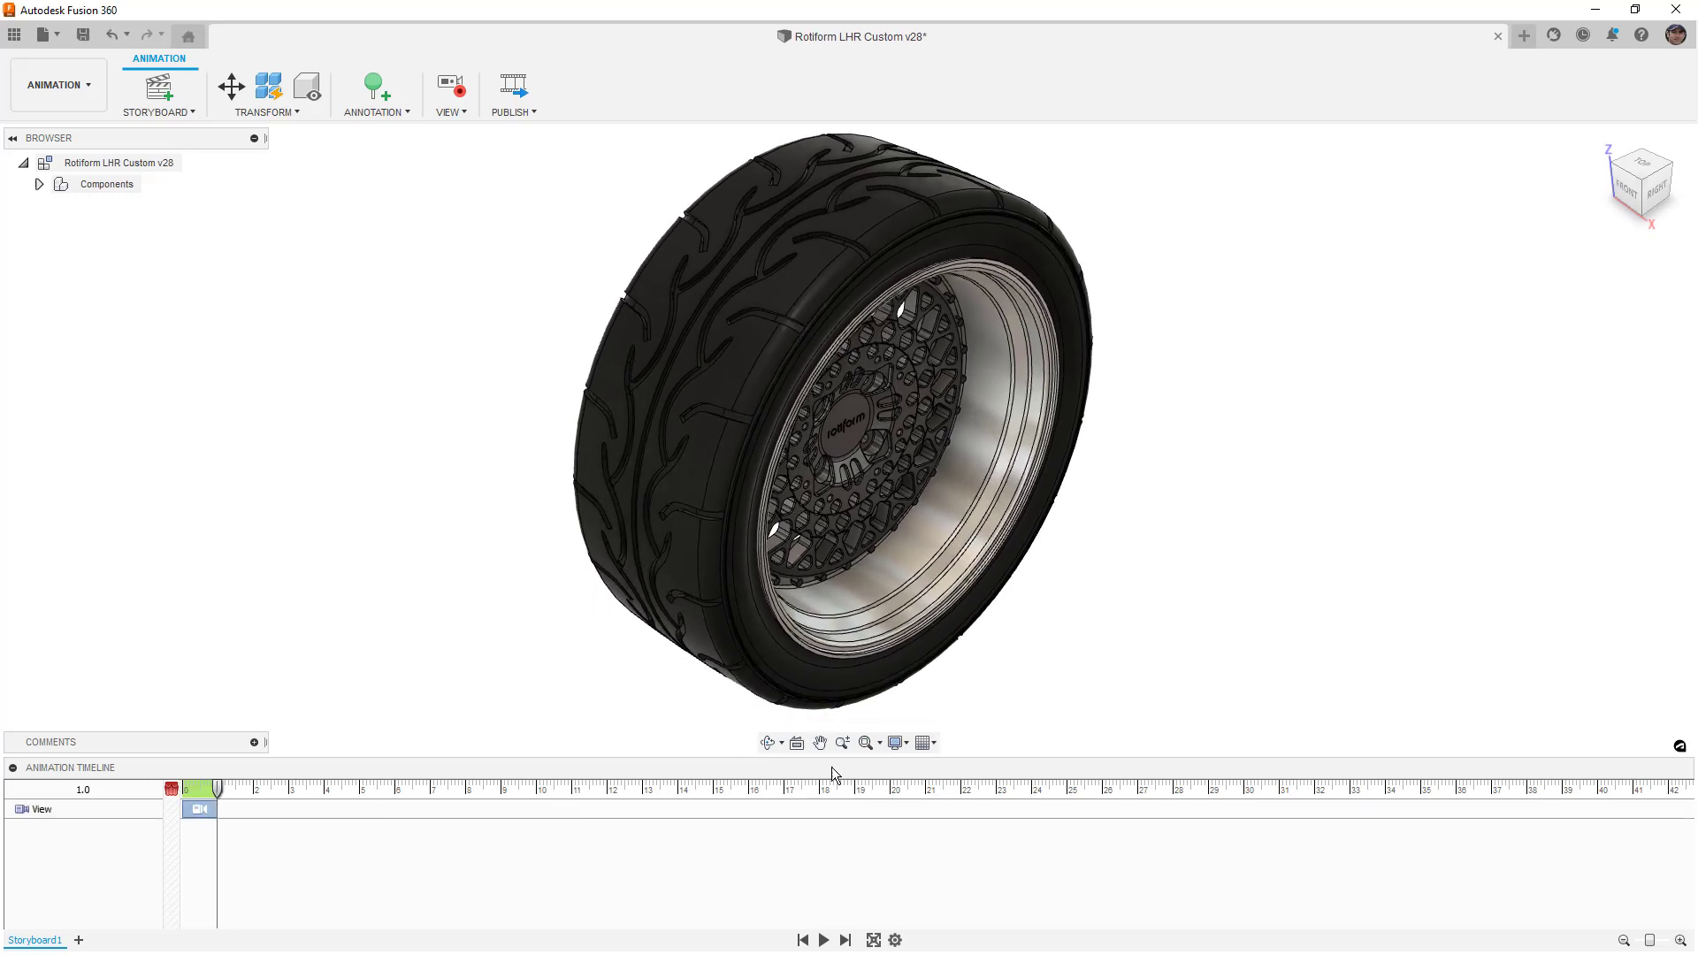
pyautogui.click(823, 940)
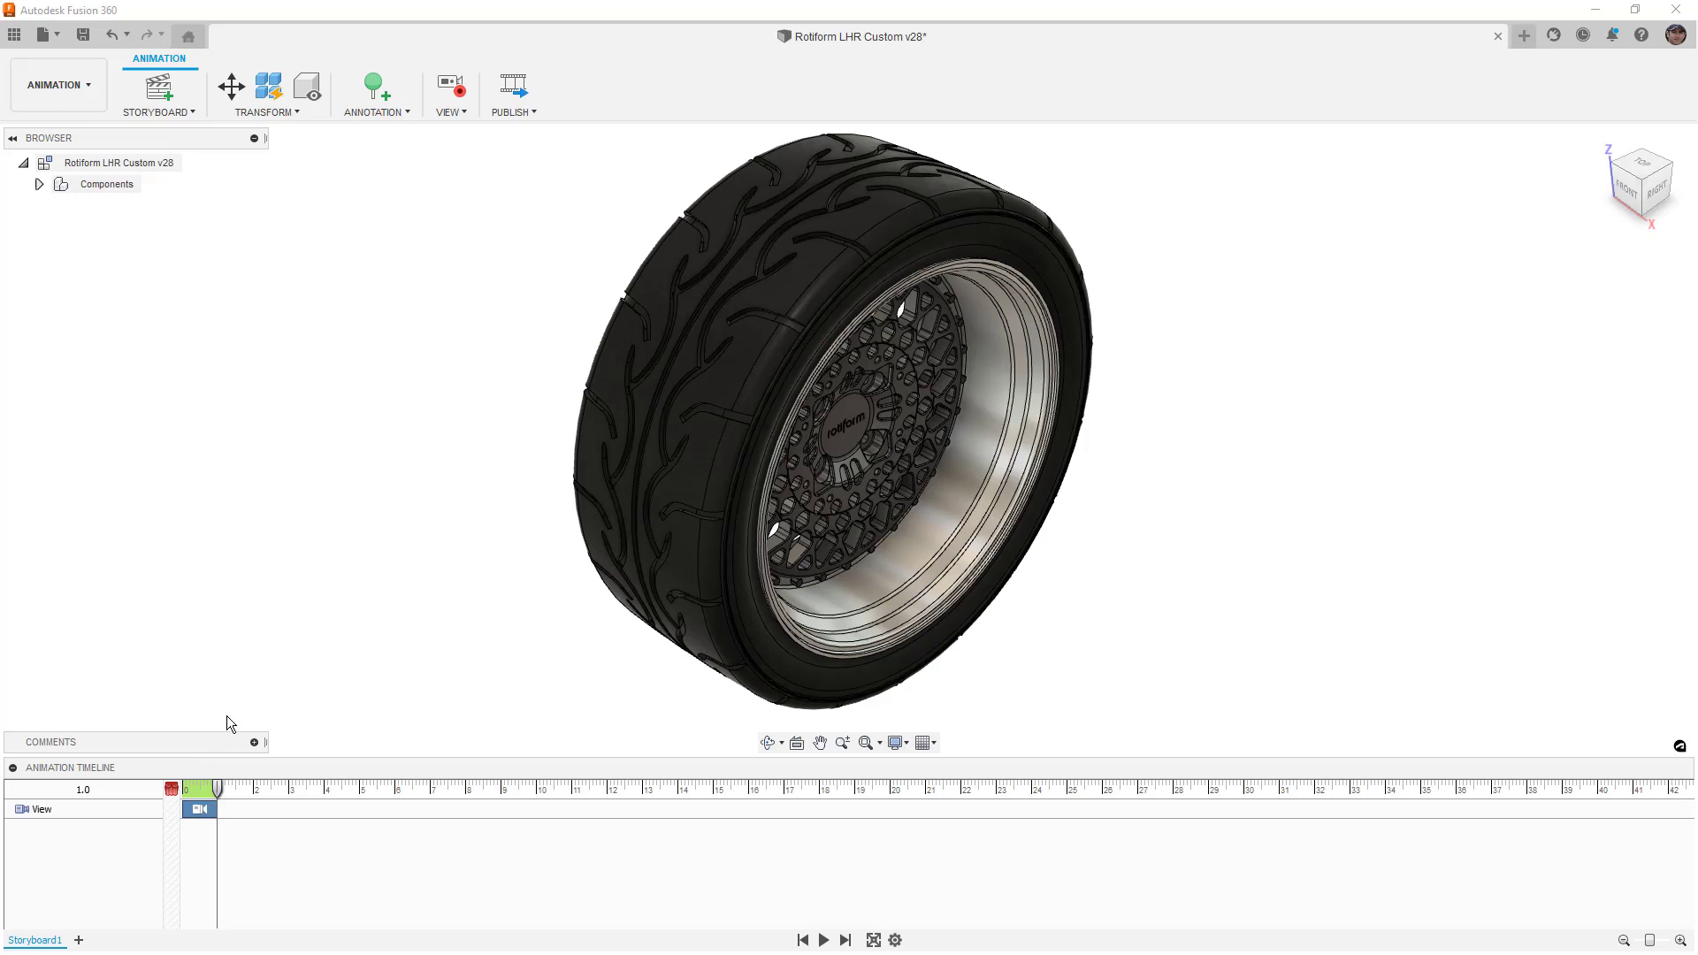
pyautogui.rightClick(199, 809)
pyautogui.click(261, 902)
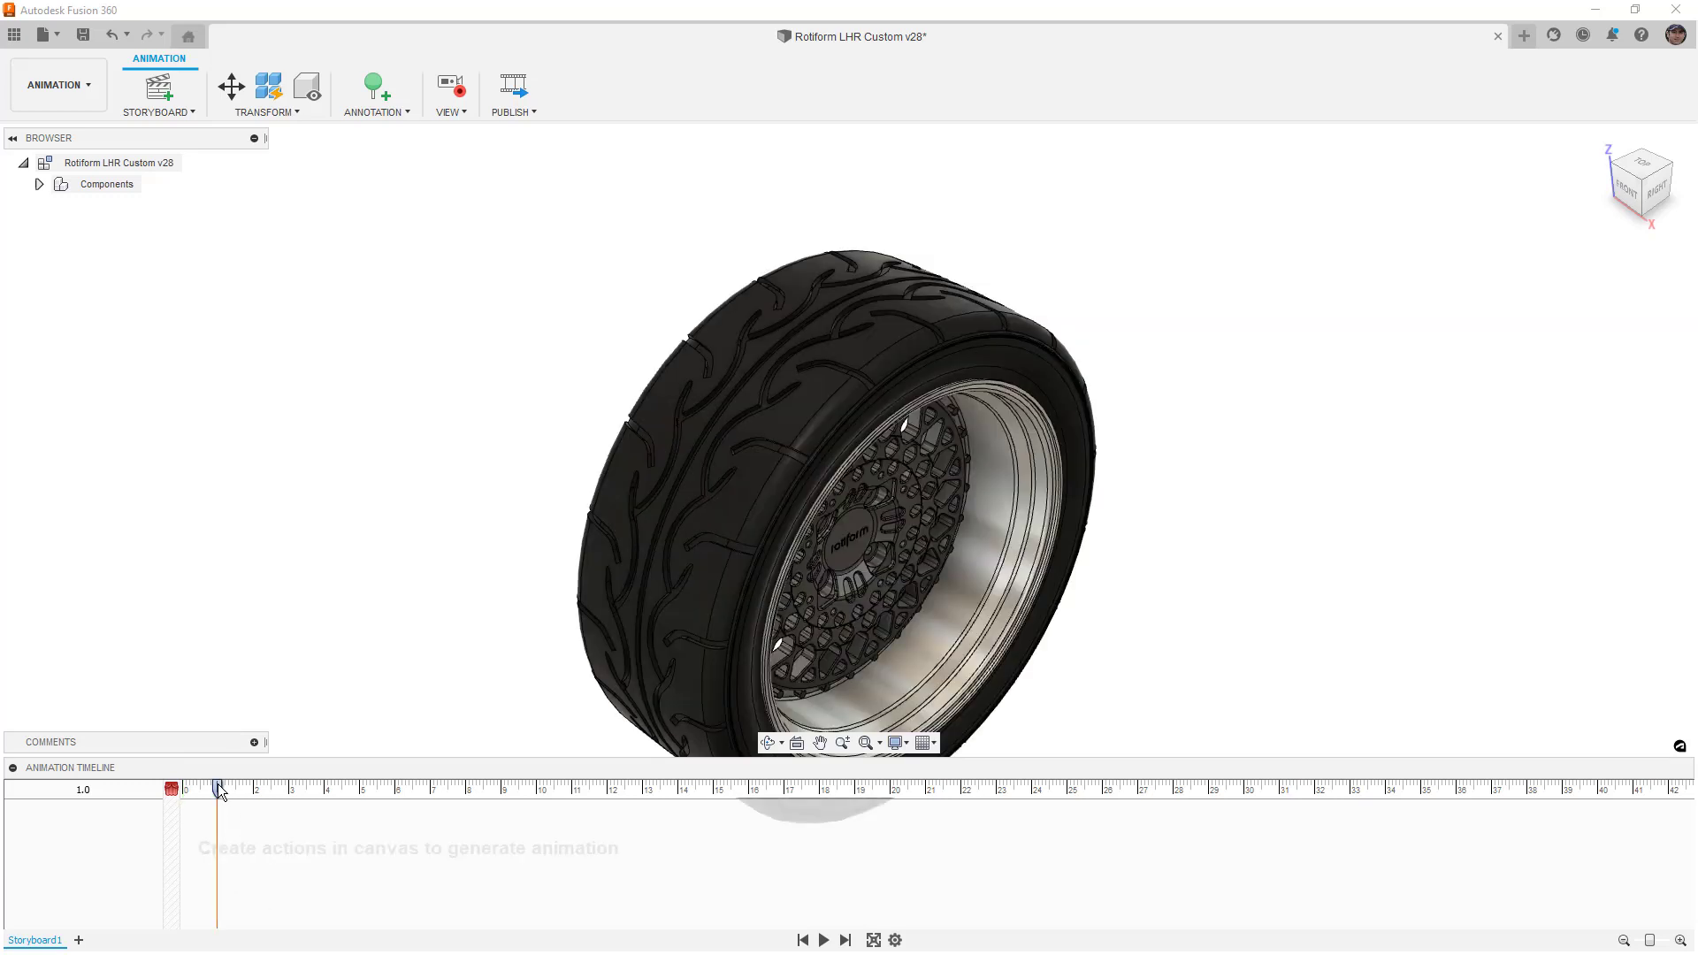
pyautogui.moveTo(217, 787); pyautogui.dragTo(173, 791)
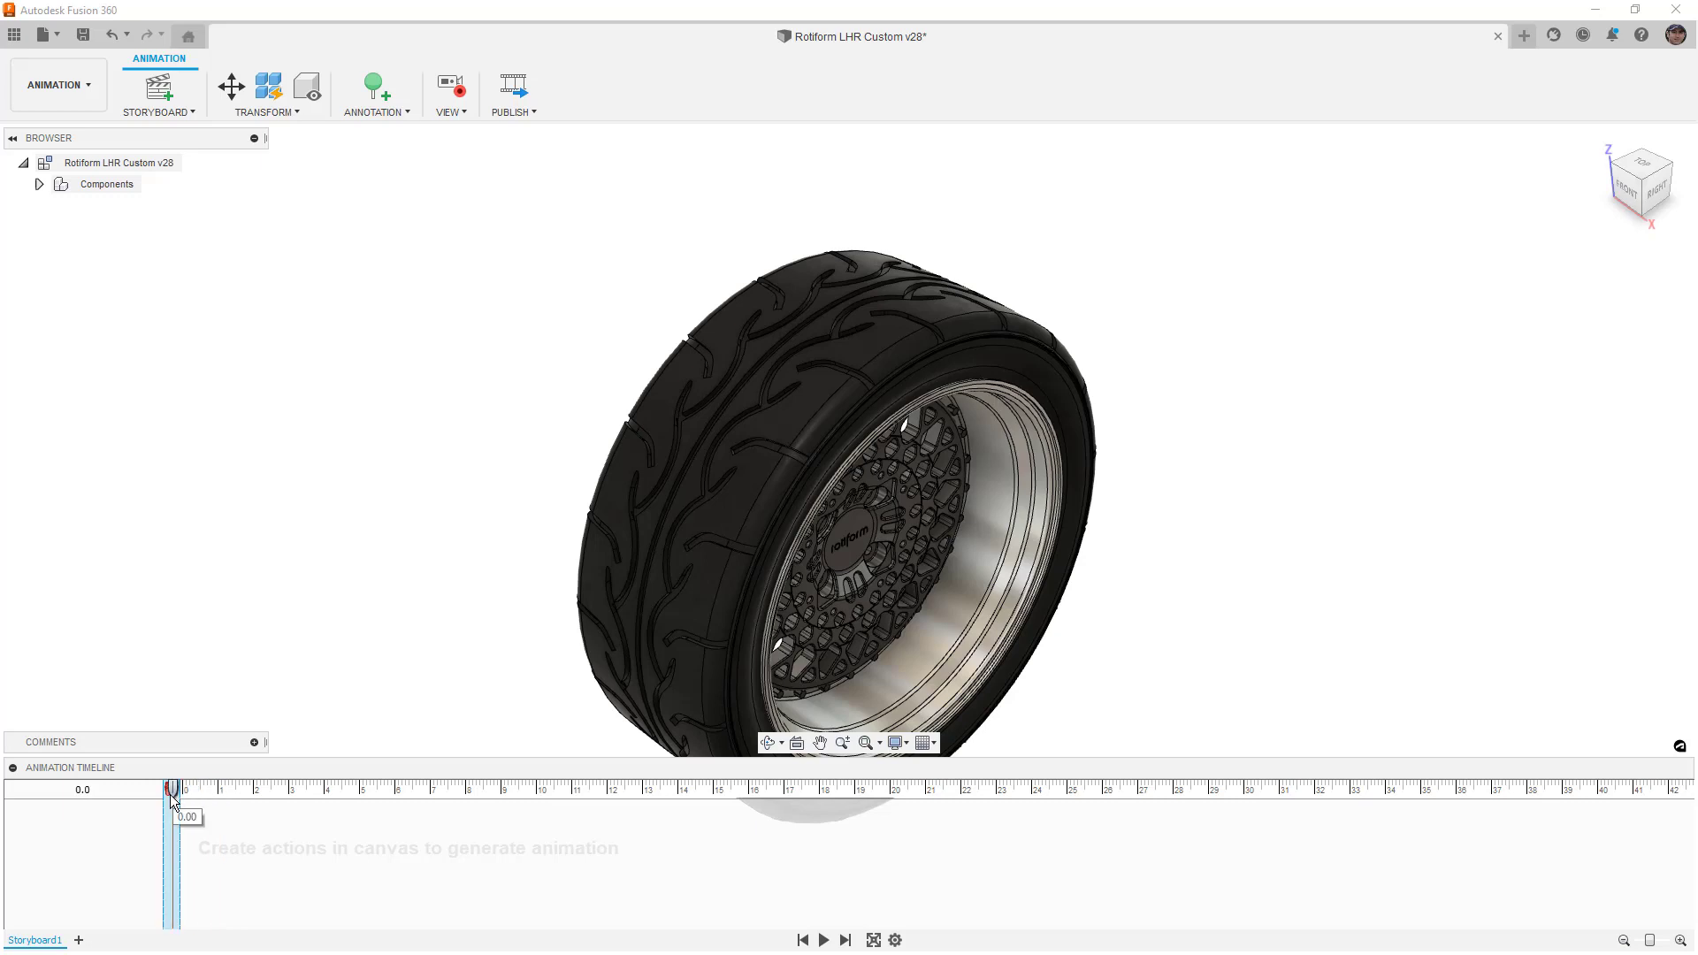
pyautogui.keyDown('shift'); pyautogui.moveTo(583, 652); pyautogui.dragTo(693, 497, button='middle'); pyautogui.keyUp('shift')
# - Expand the wheel assembly in the Browser and hide the Hardware, Front Rim Lip and Tire
pyautogui.scroll(-4, 557, 574)
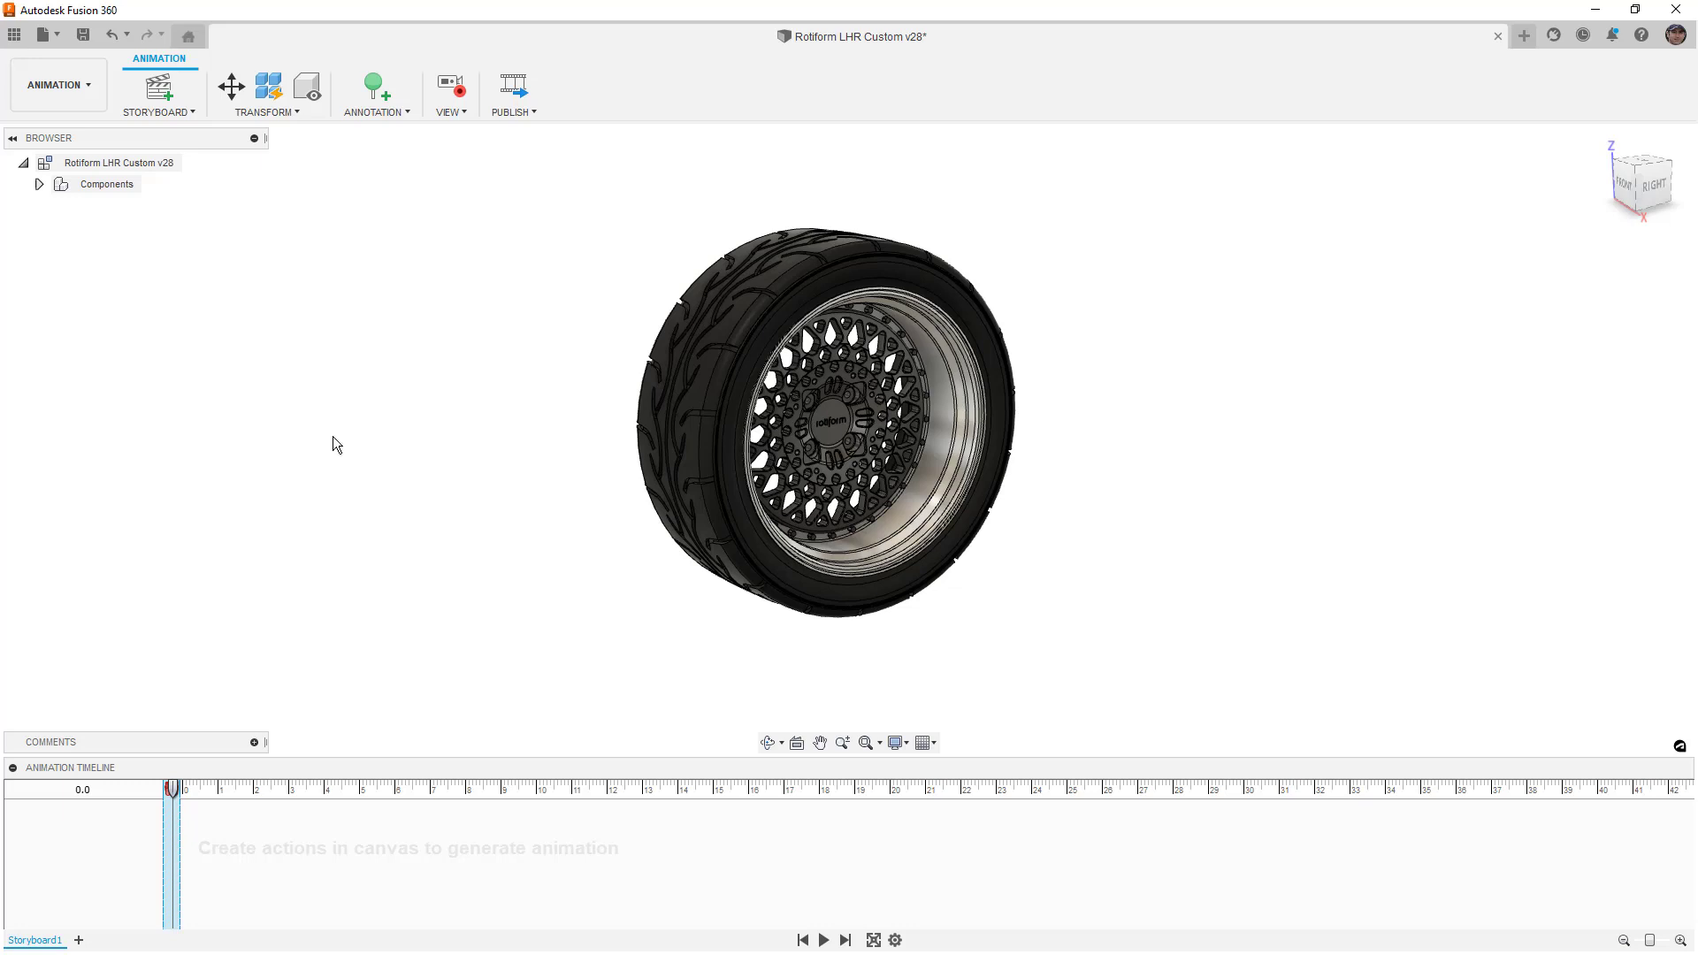
pyautogui.click(38, 184)
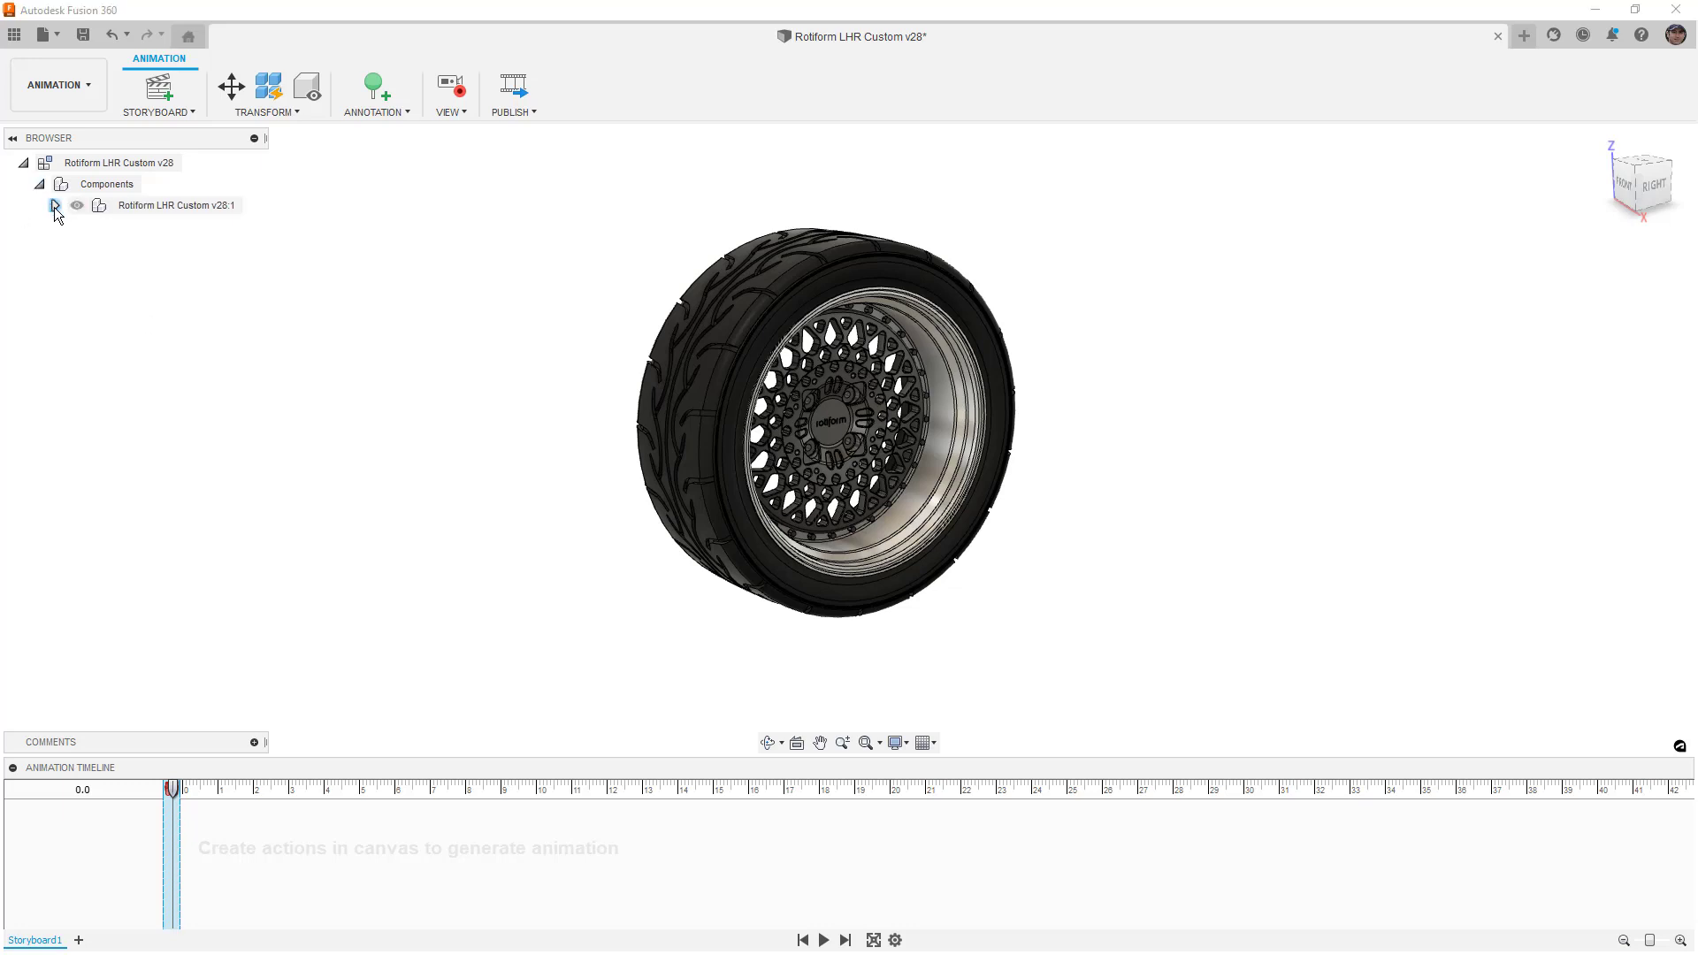
pyautogui.click(55, 206)
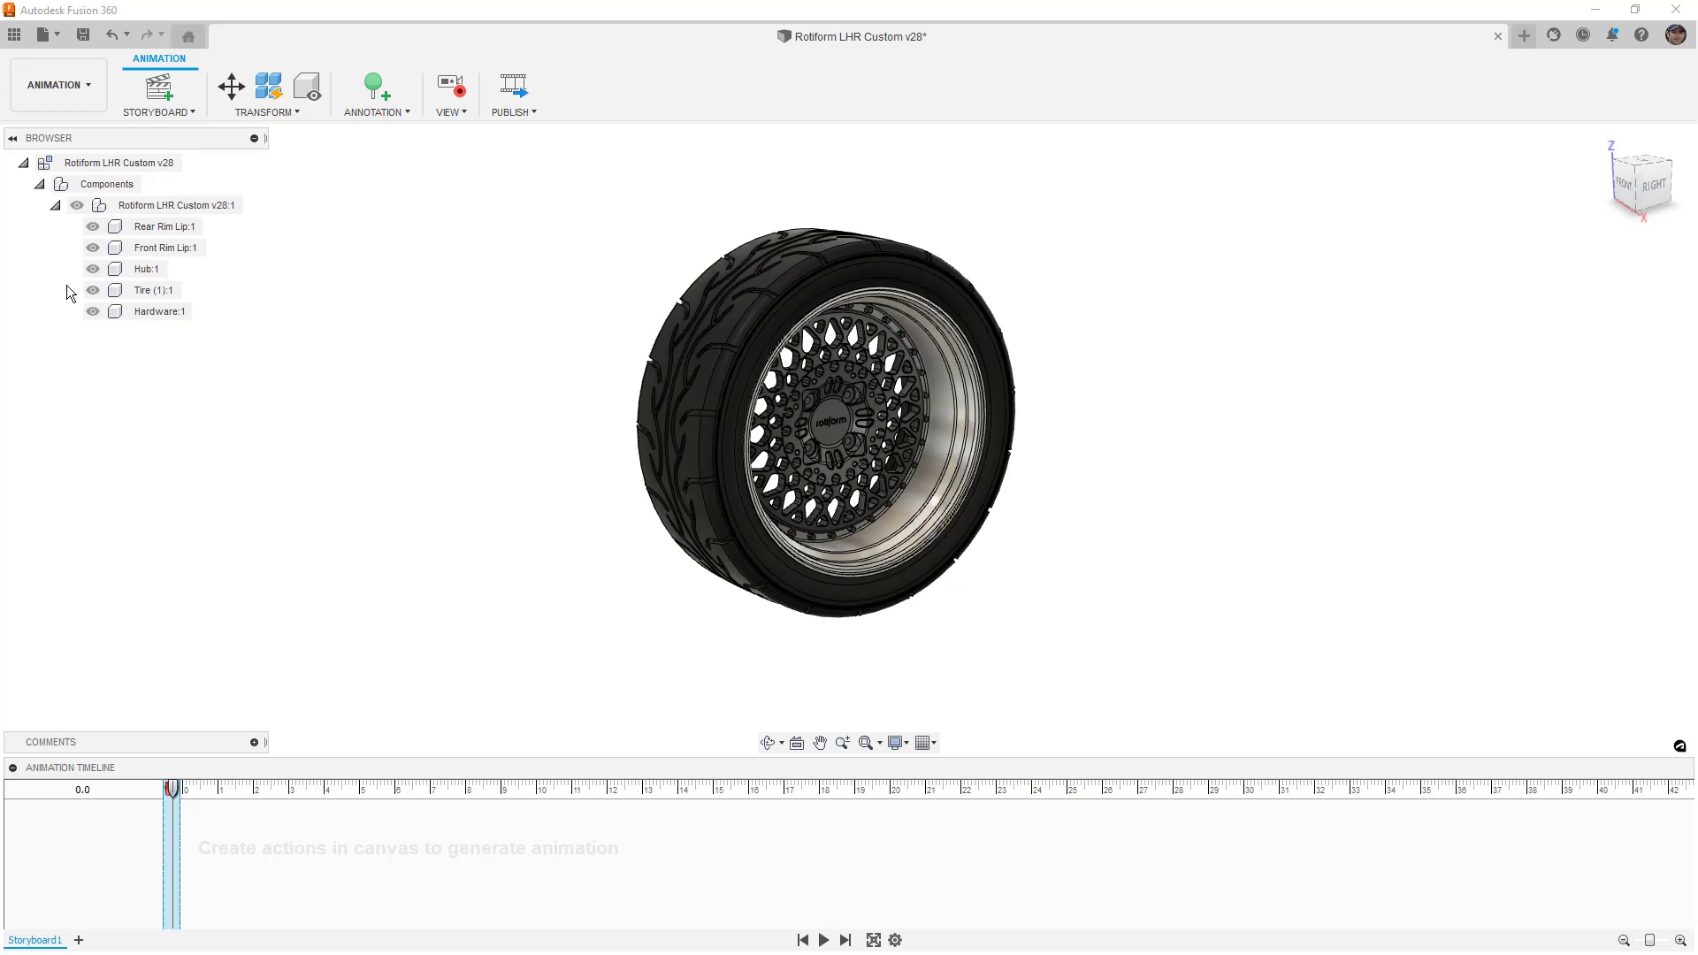
pyautogui.click(91, 312)
pyautogui.click(92, 311)
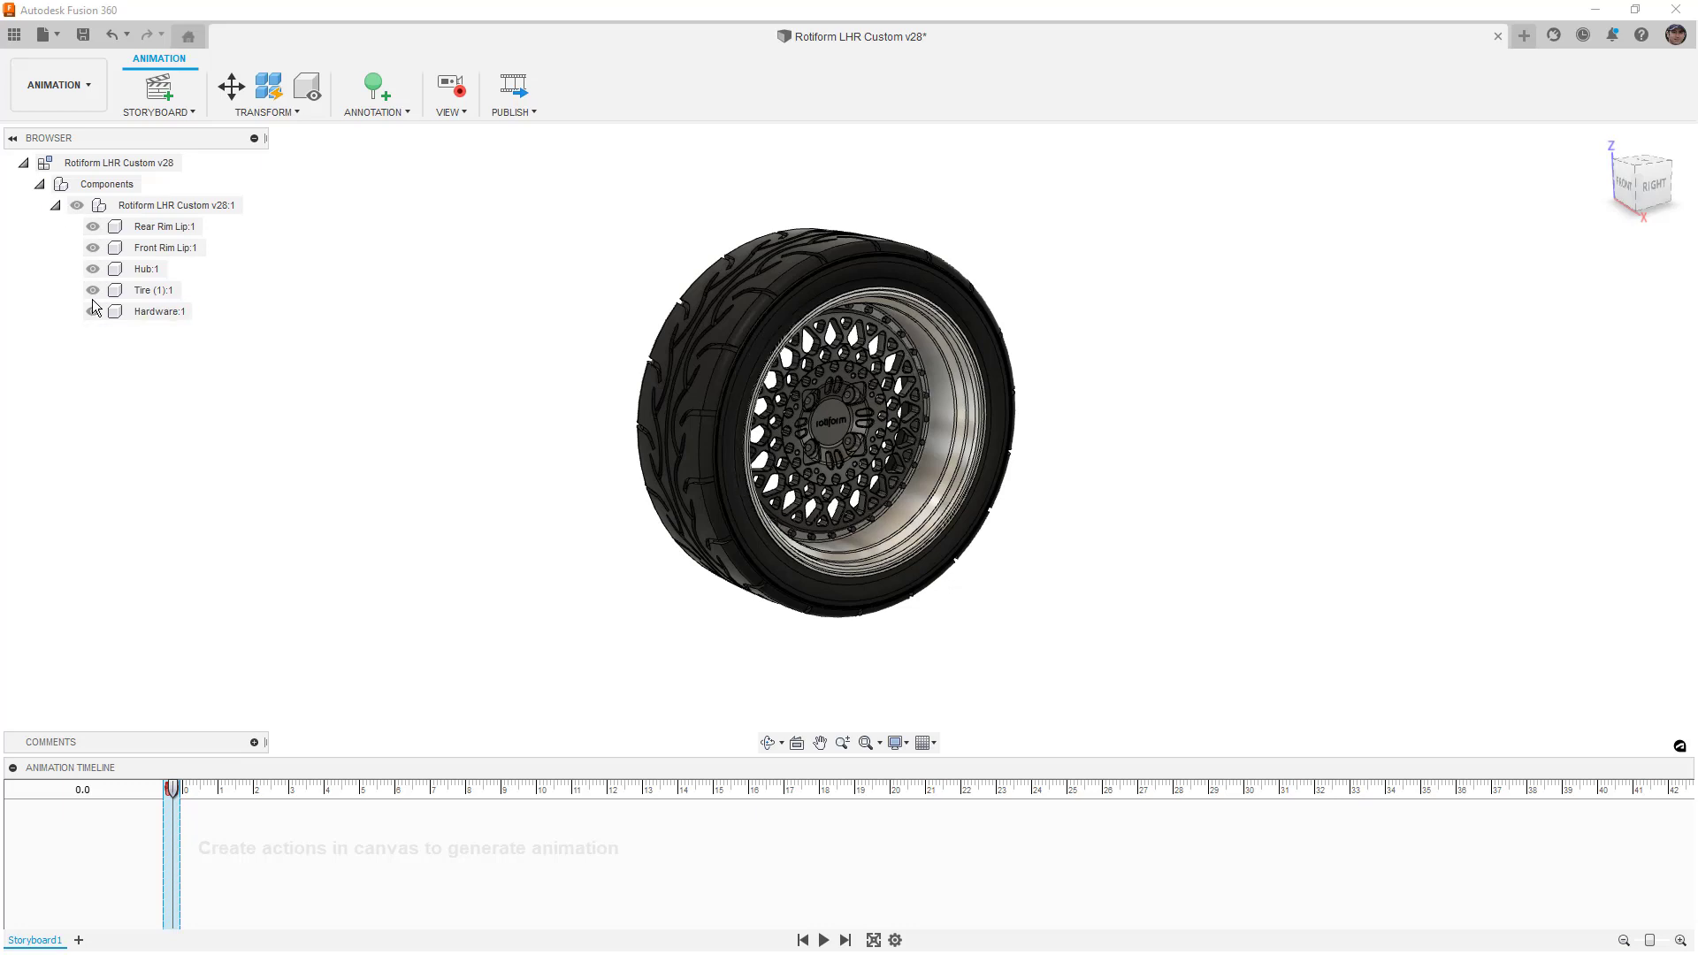
pyautogui.click(92, 247)
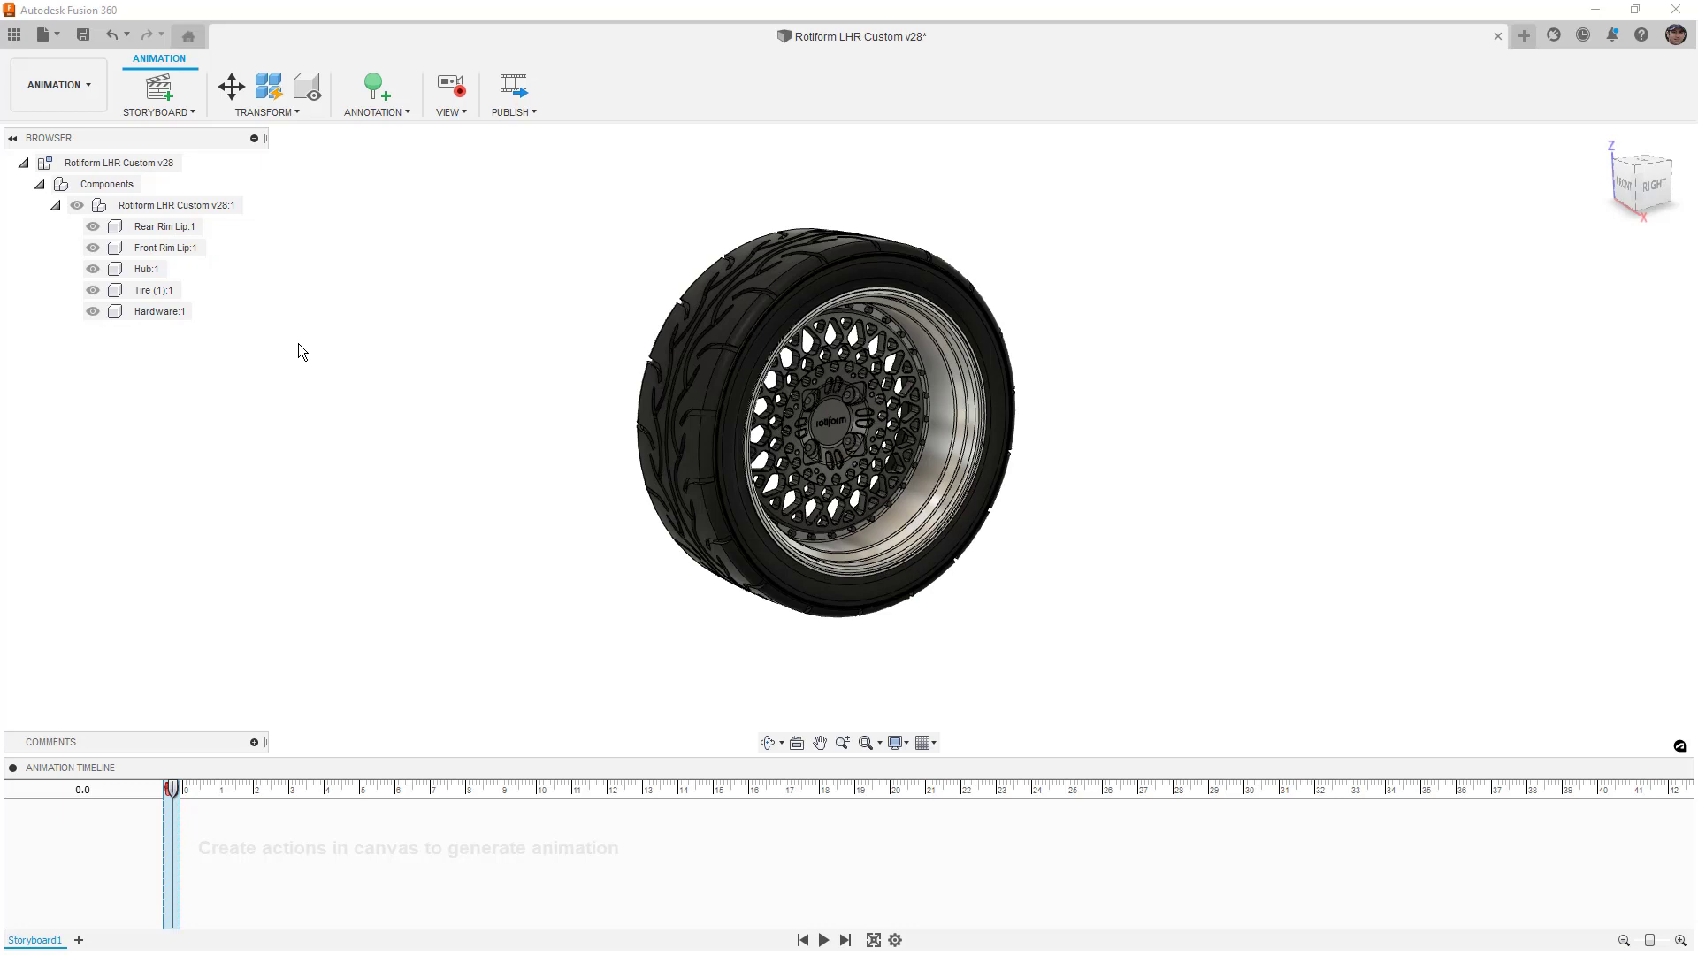
pyautogui.click(93, 290)
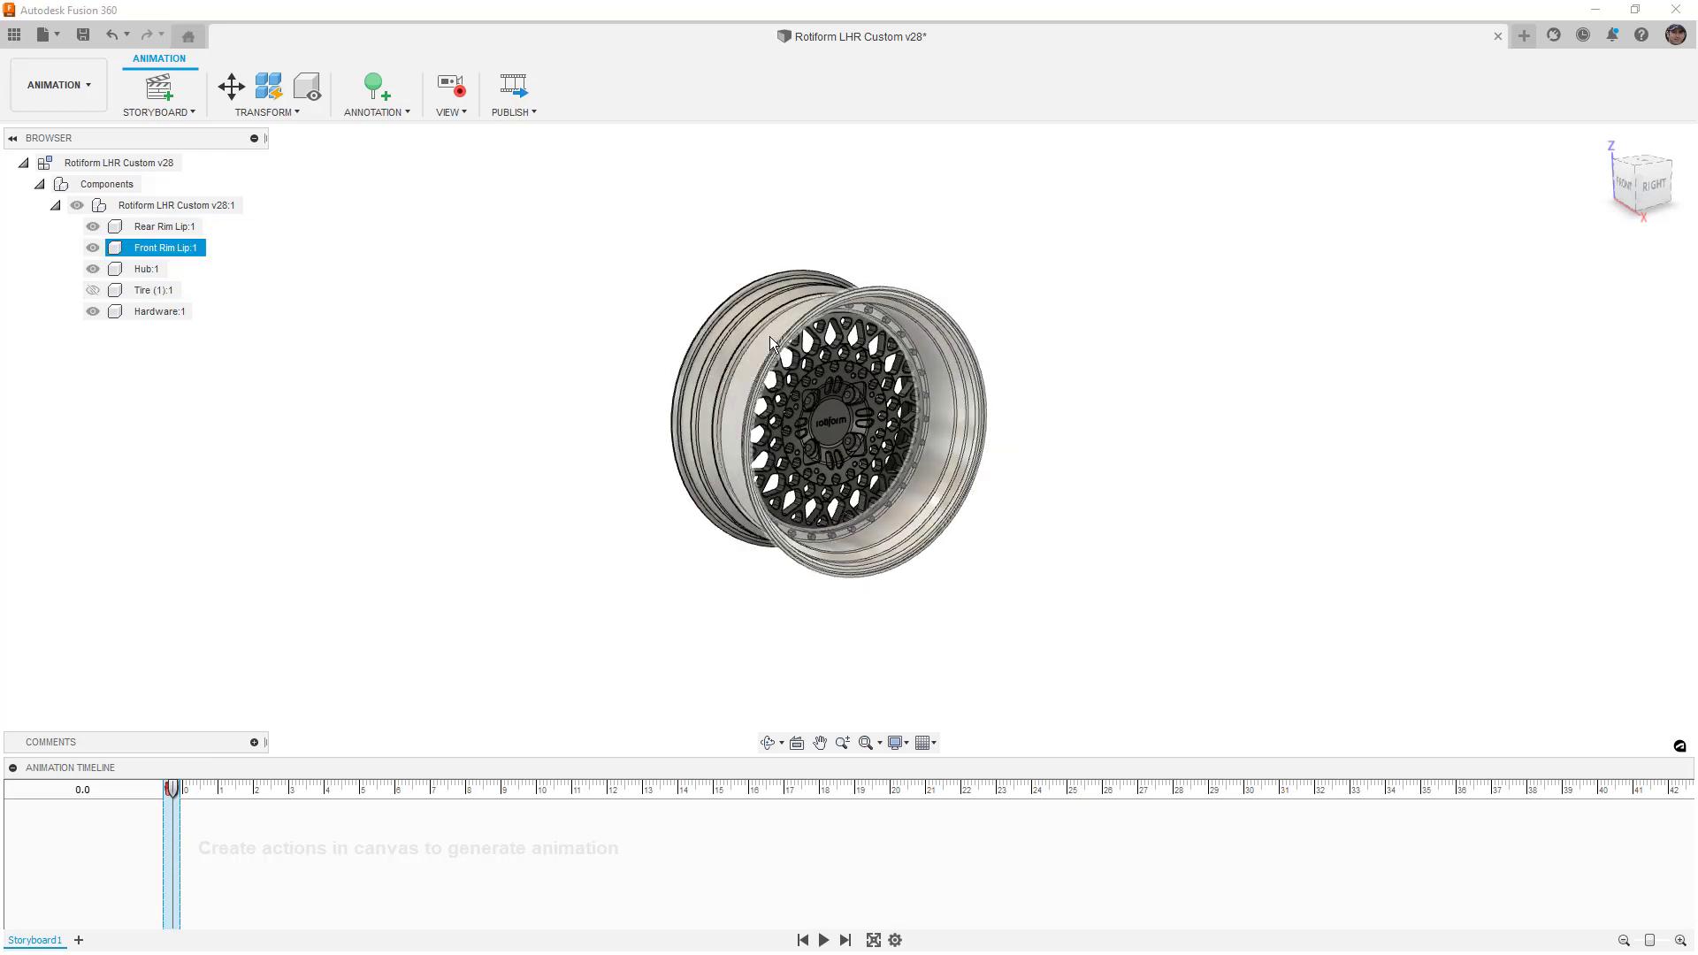
# - Move the Front Rim Lip 10 in outward along X and the Rear Rim Lip 10 in the opposite way
pyautogui.click(231, 86)
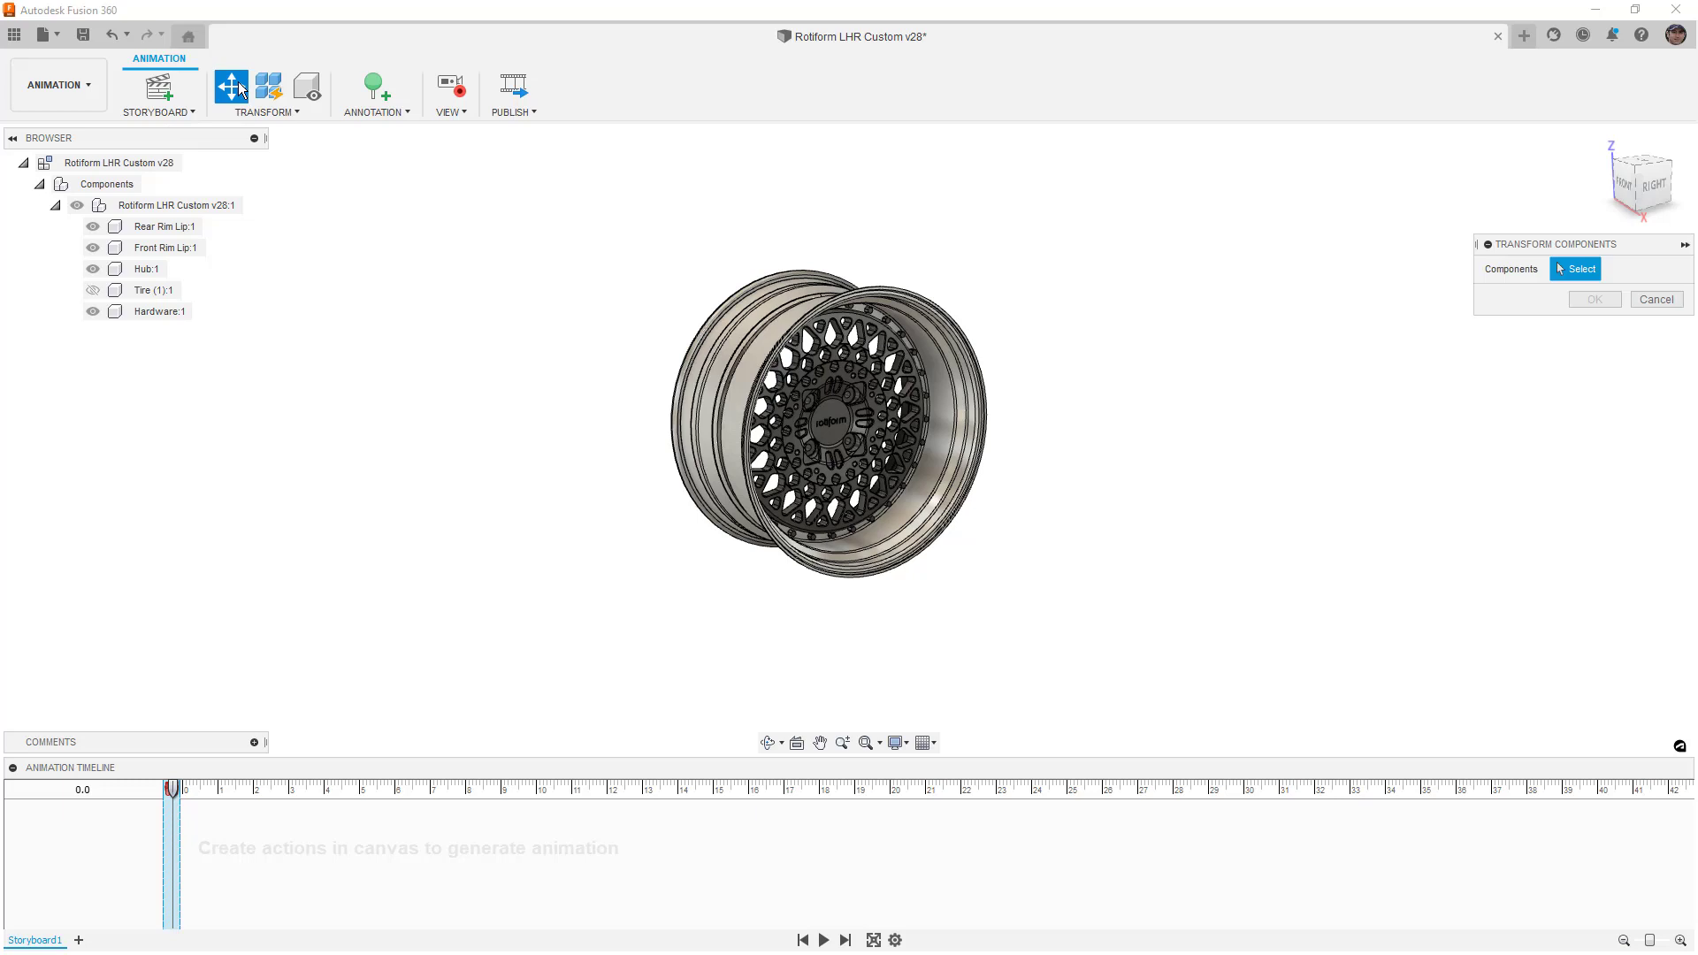
pyautogui.click(948, 311)
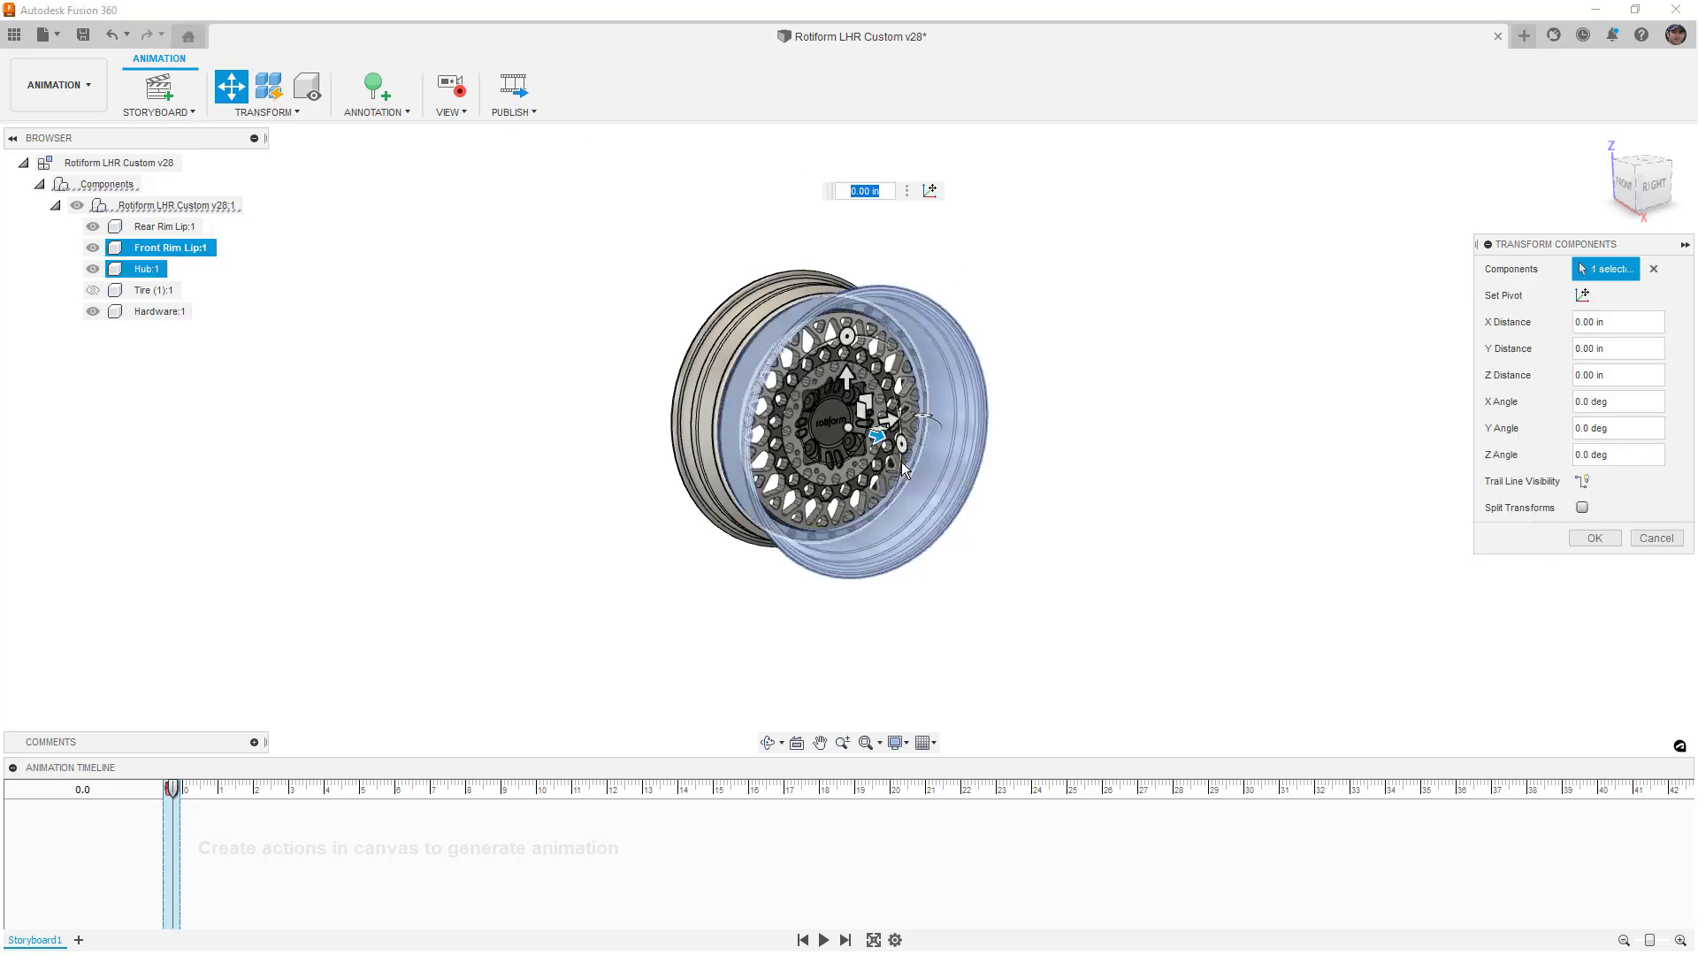
pyautogui.moveTo(916, 449); pyautogui.dragTo(970, 469)
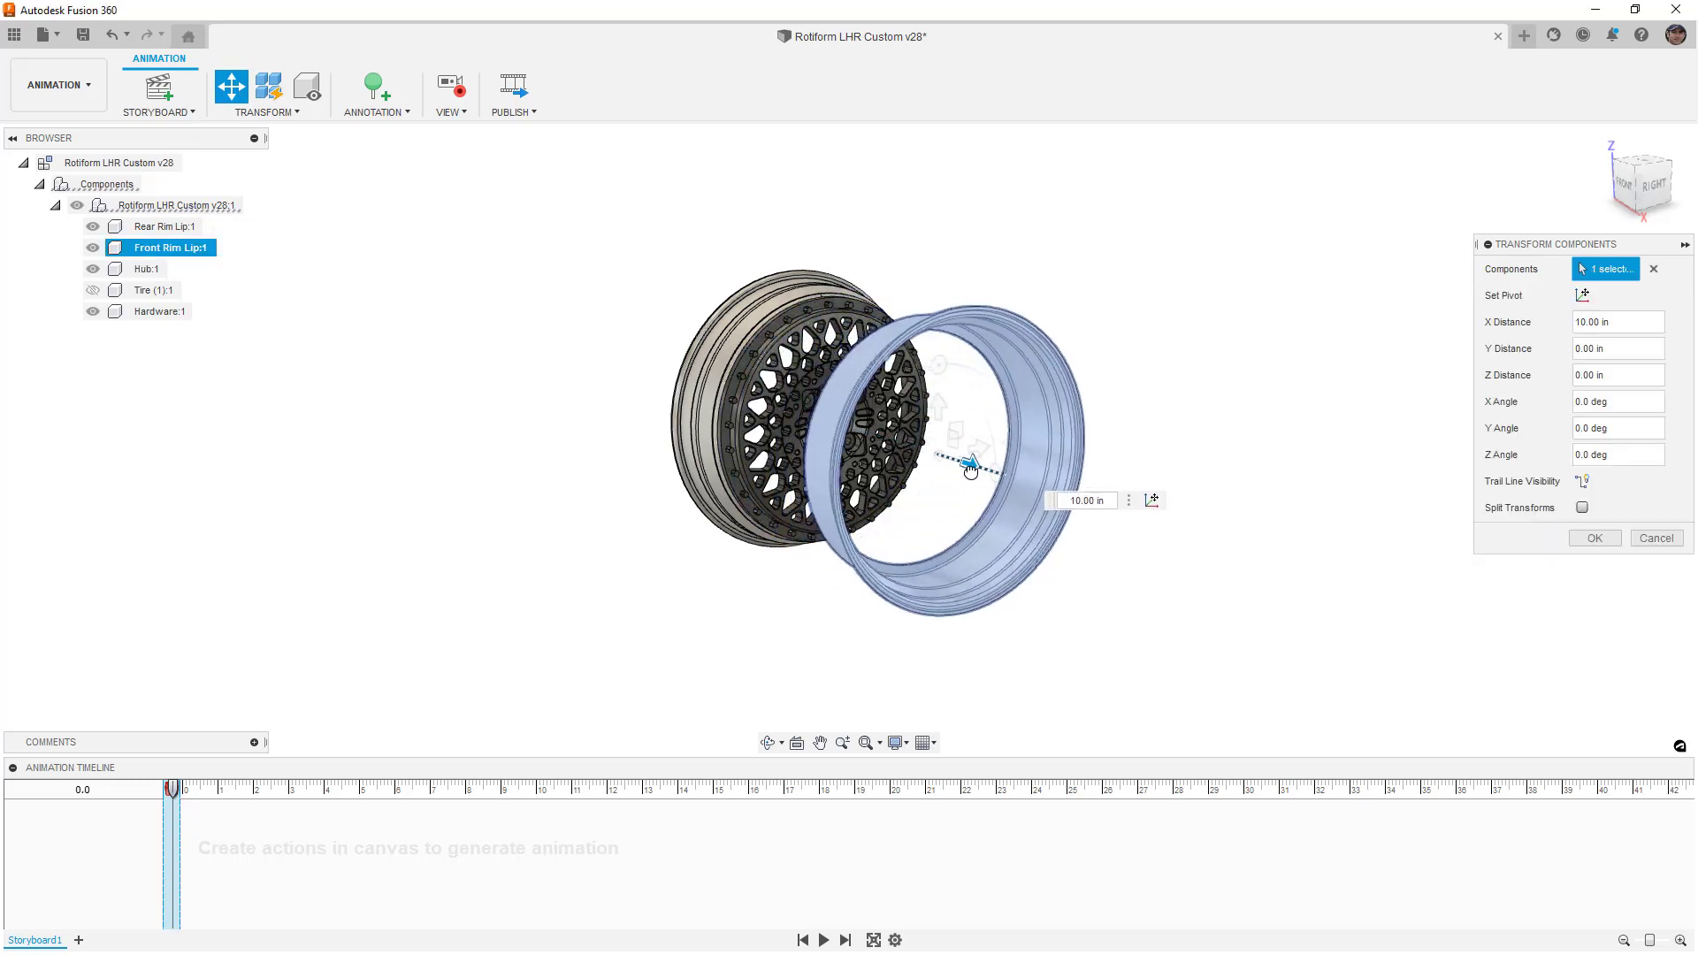
pyautogui.click(1234, 504)
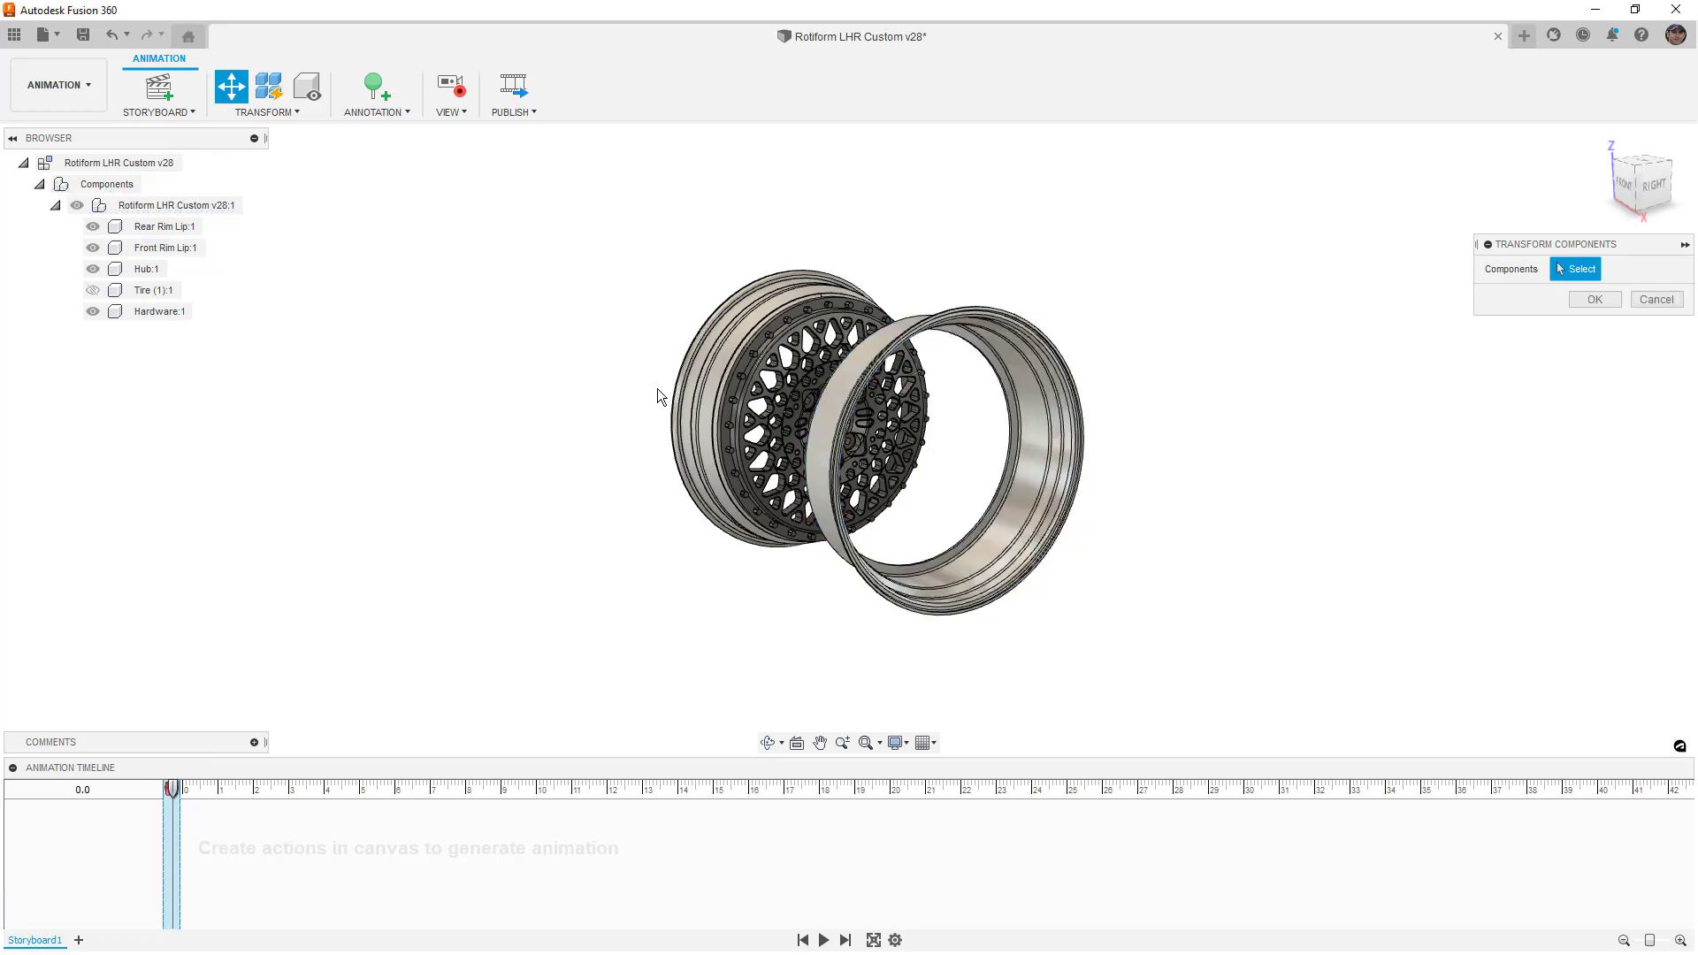
pyautogui.click(702, 355)
pyautogui.moveTo(840, 425); pyautogui.dragTo(758, 401)
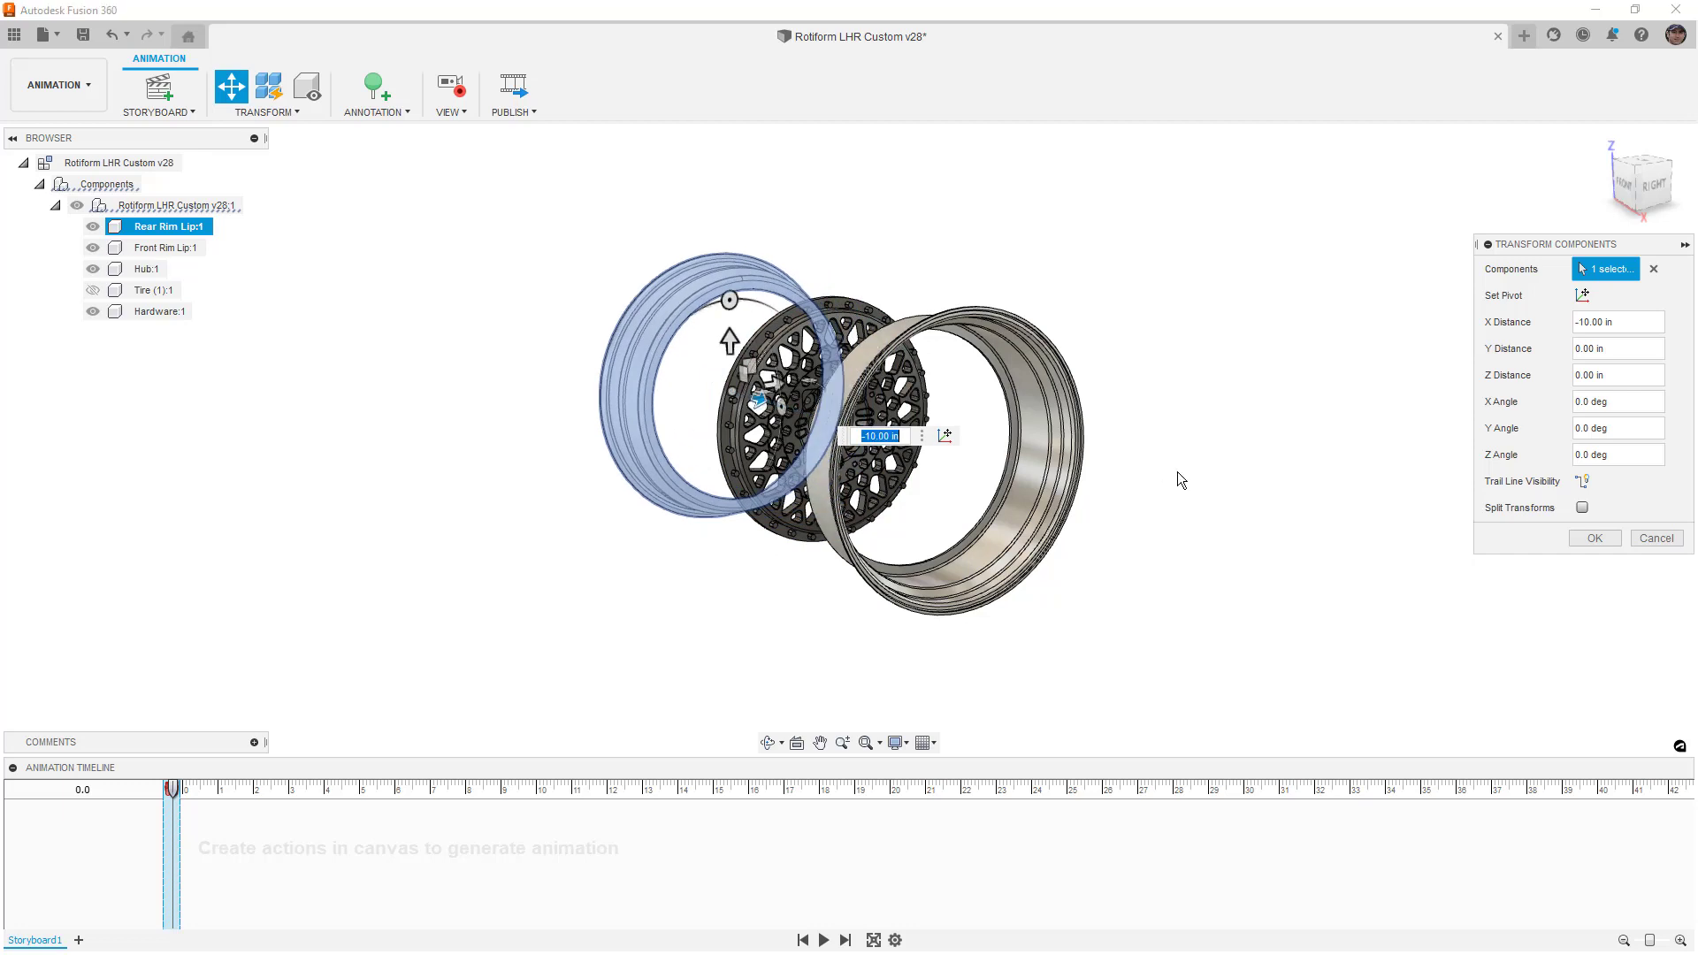
pyautogui.press('Return')
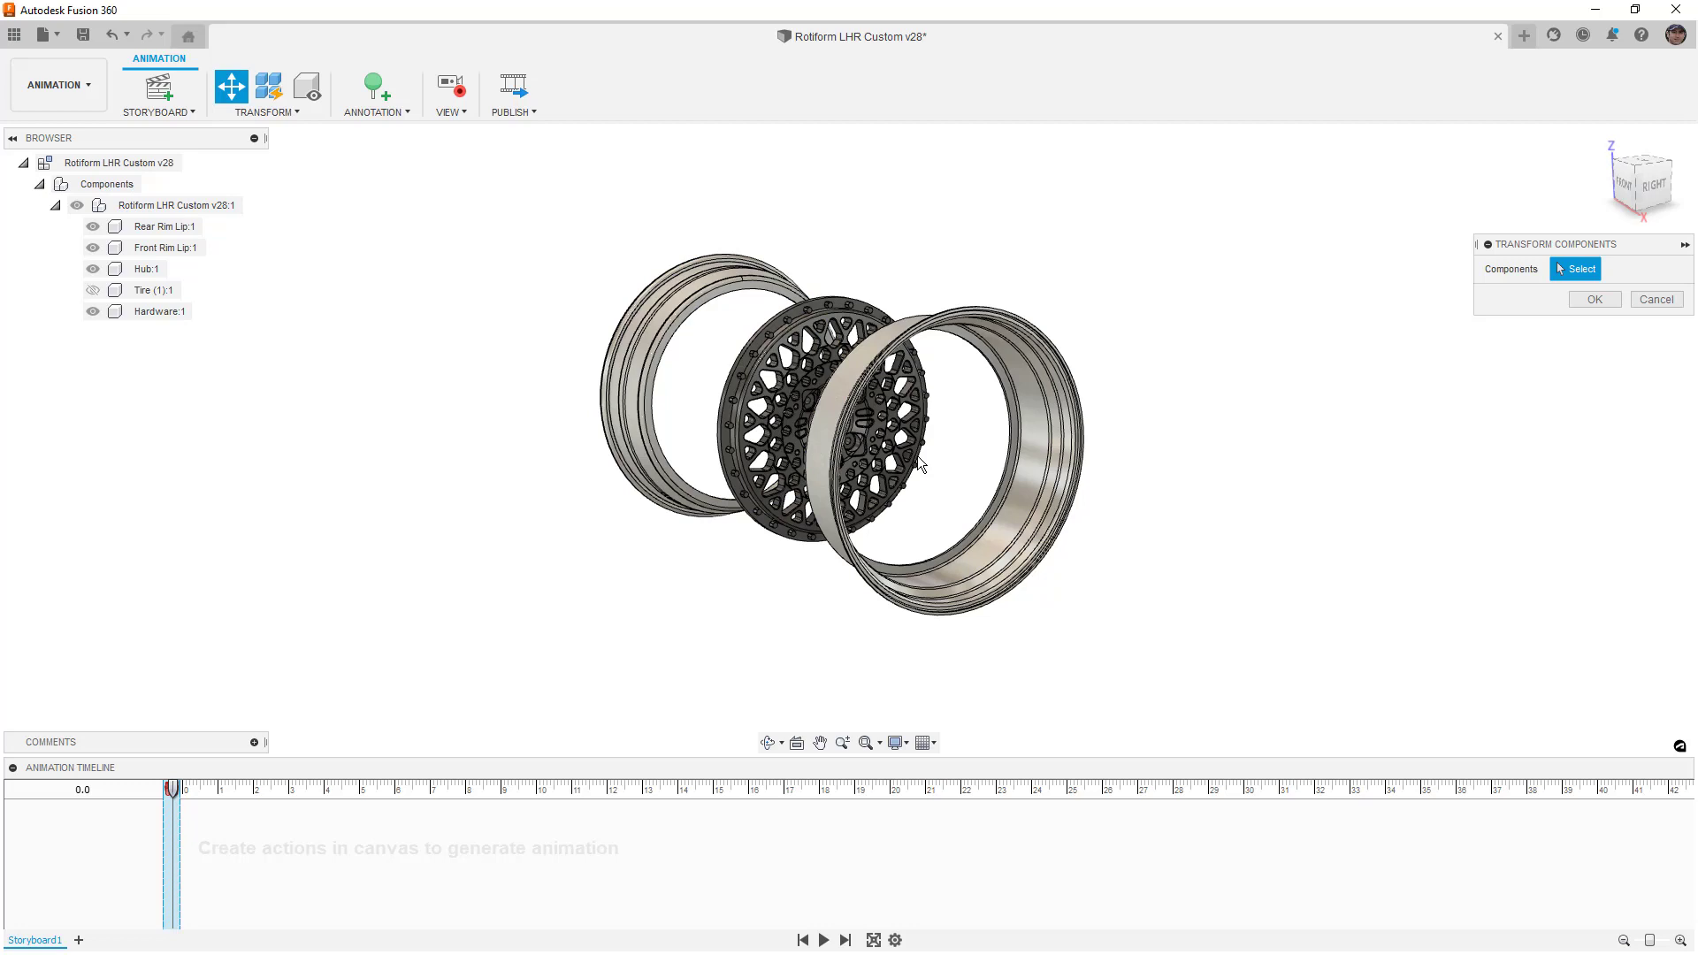
# - Push the Hardware bolts outward past the front lip, then hide the Hardware and Front Rim Lip
pyautogui.click(156, 312)
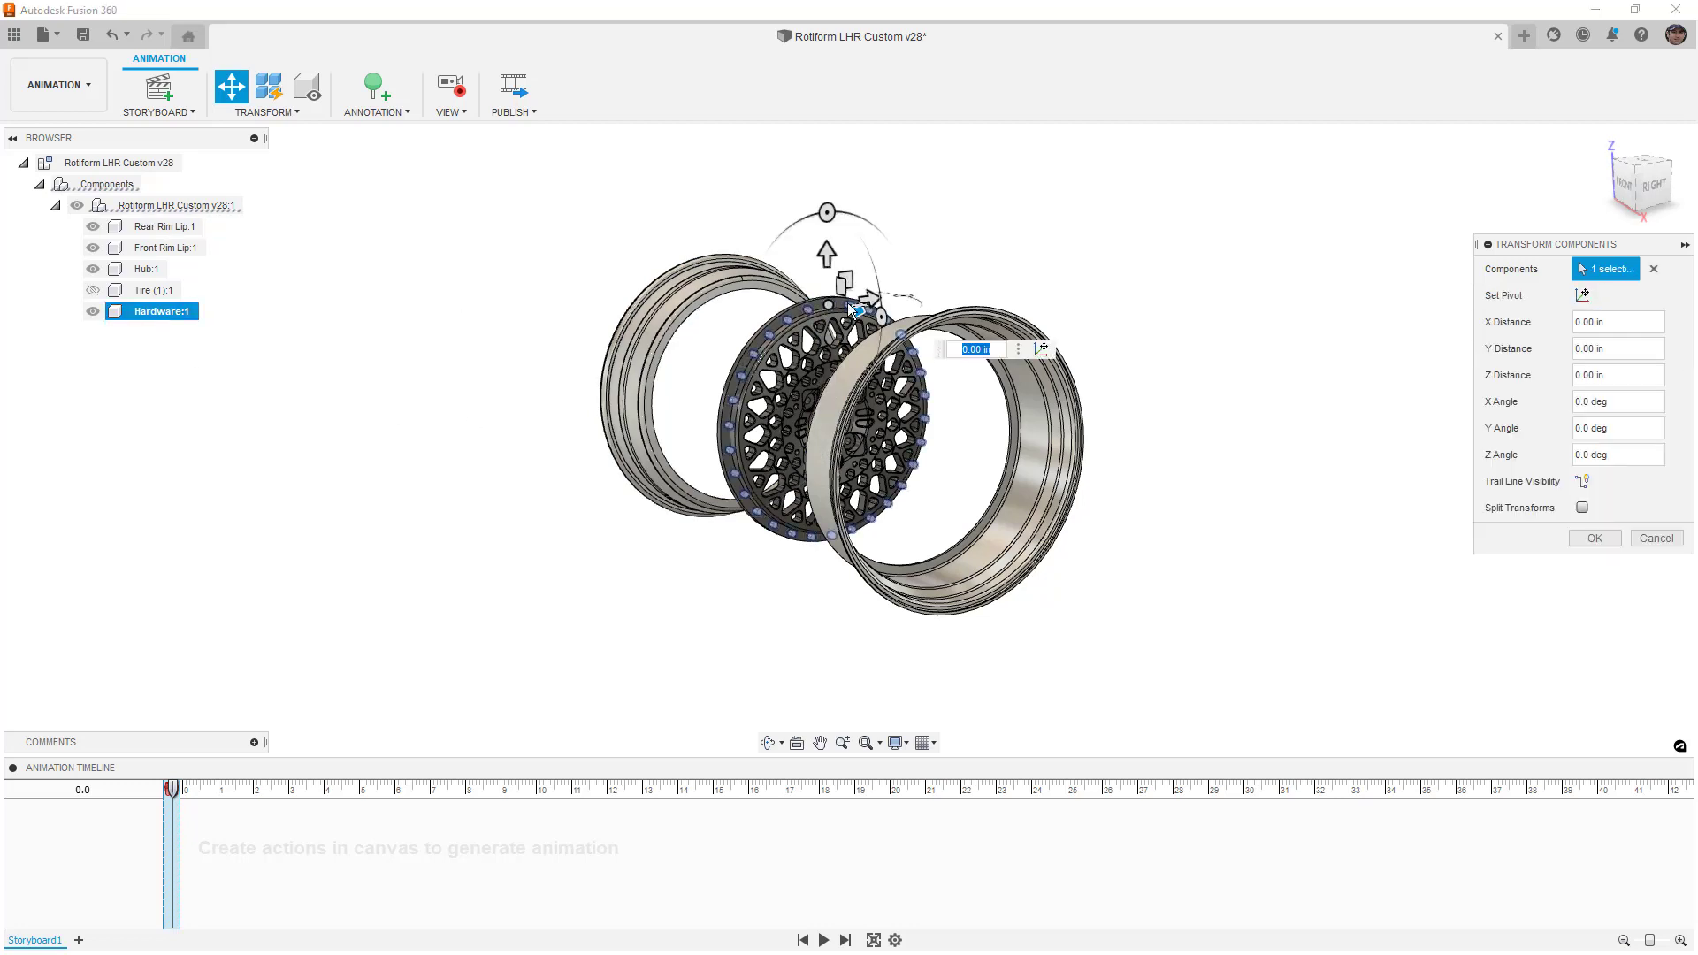
pyautogui.moveTo(855, 310); pyautogui.dragTo(1049, 376)
pyautogui.press('Return')
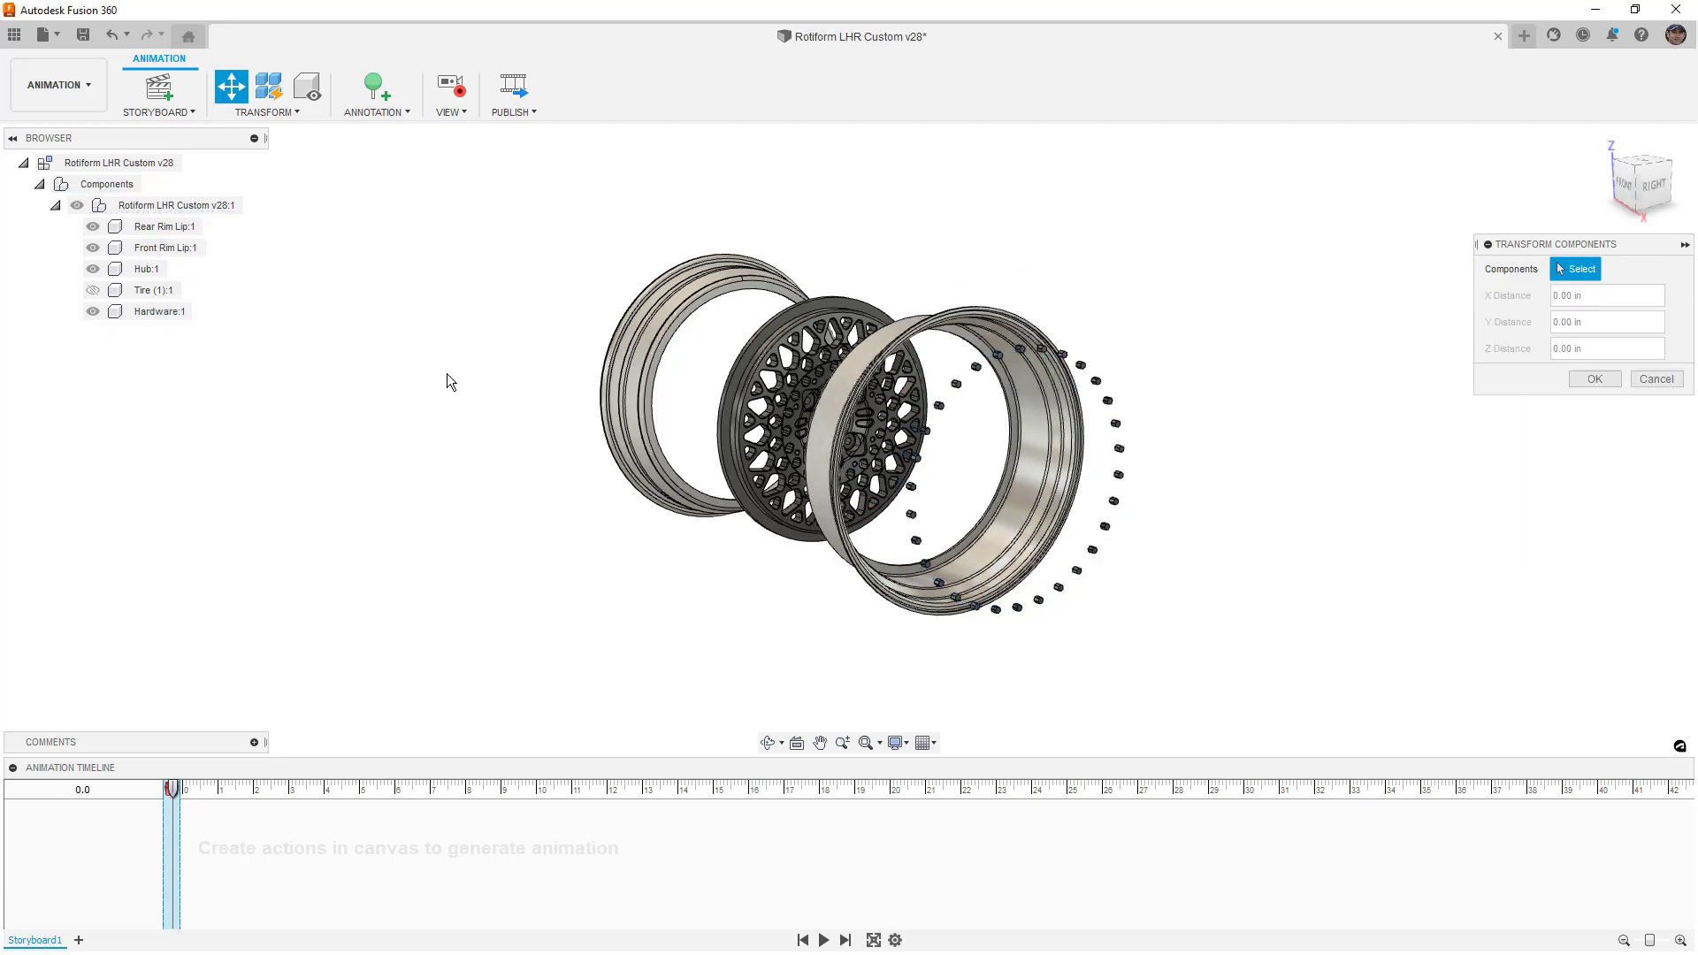
pyautogui.click(1593, 381)
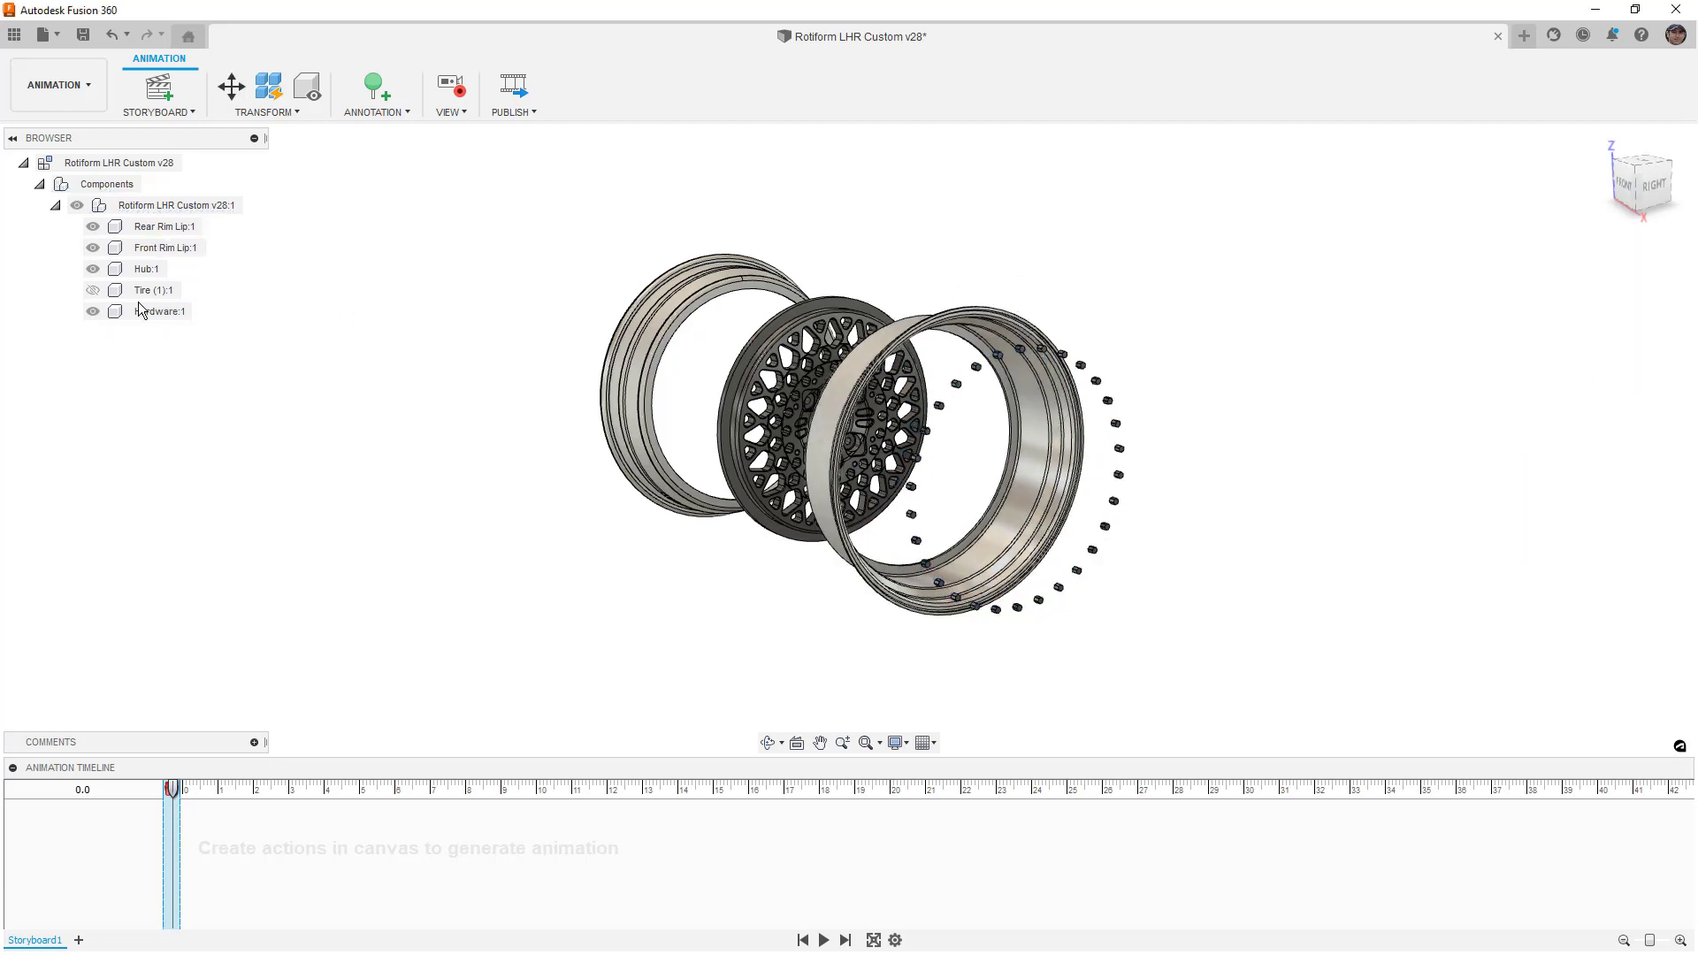
pyautogui.click(93, 313)
pyautogui.click(93, 248)
# - Hide the Rear Rim Lip, advance the timeline to 0.1, and show it again to add a visibility action
pyautogui.click(93, 227)
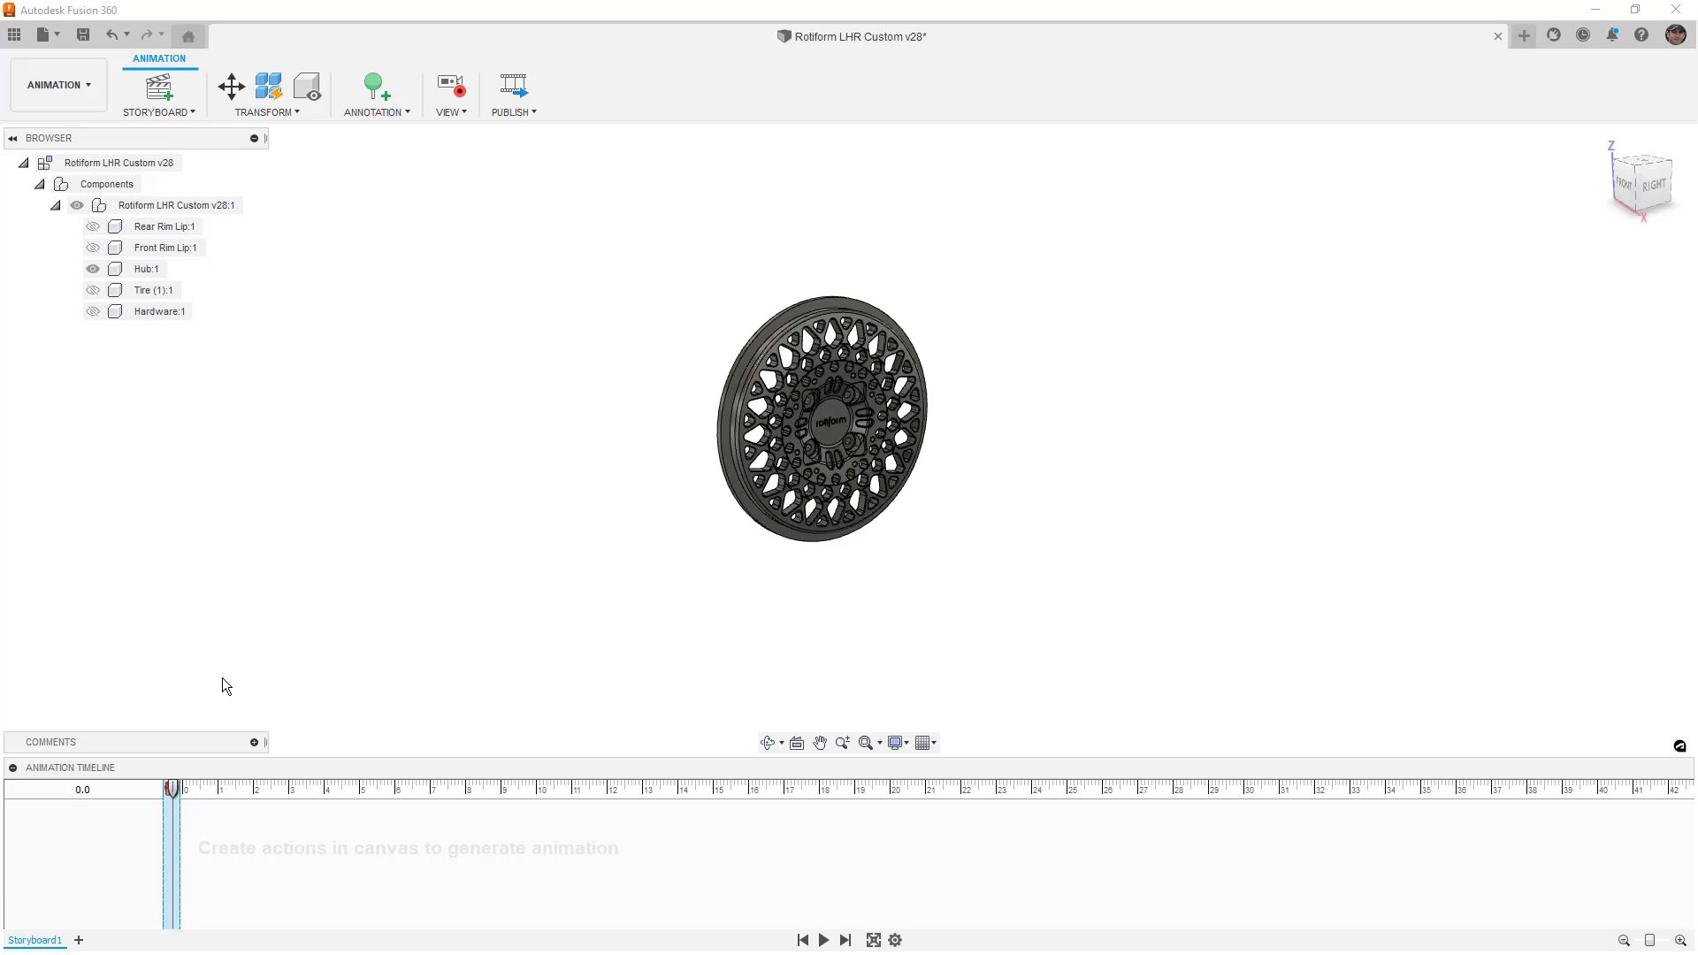
pyautogui.moveTo(173, 788); pyautogui.dragTo(220, 790)
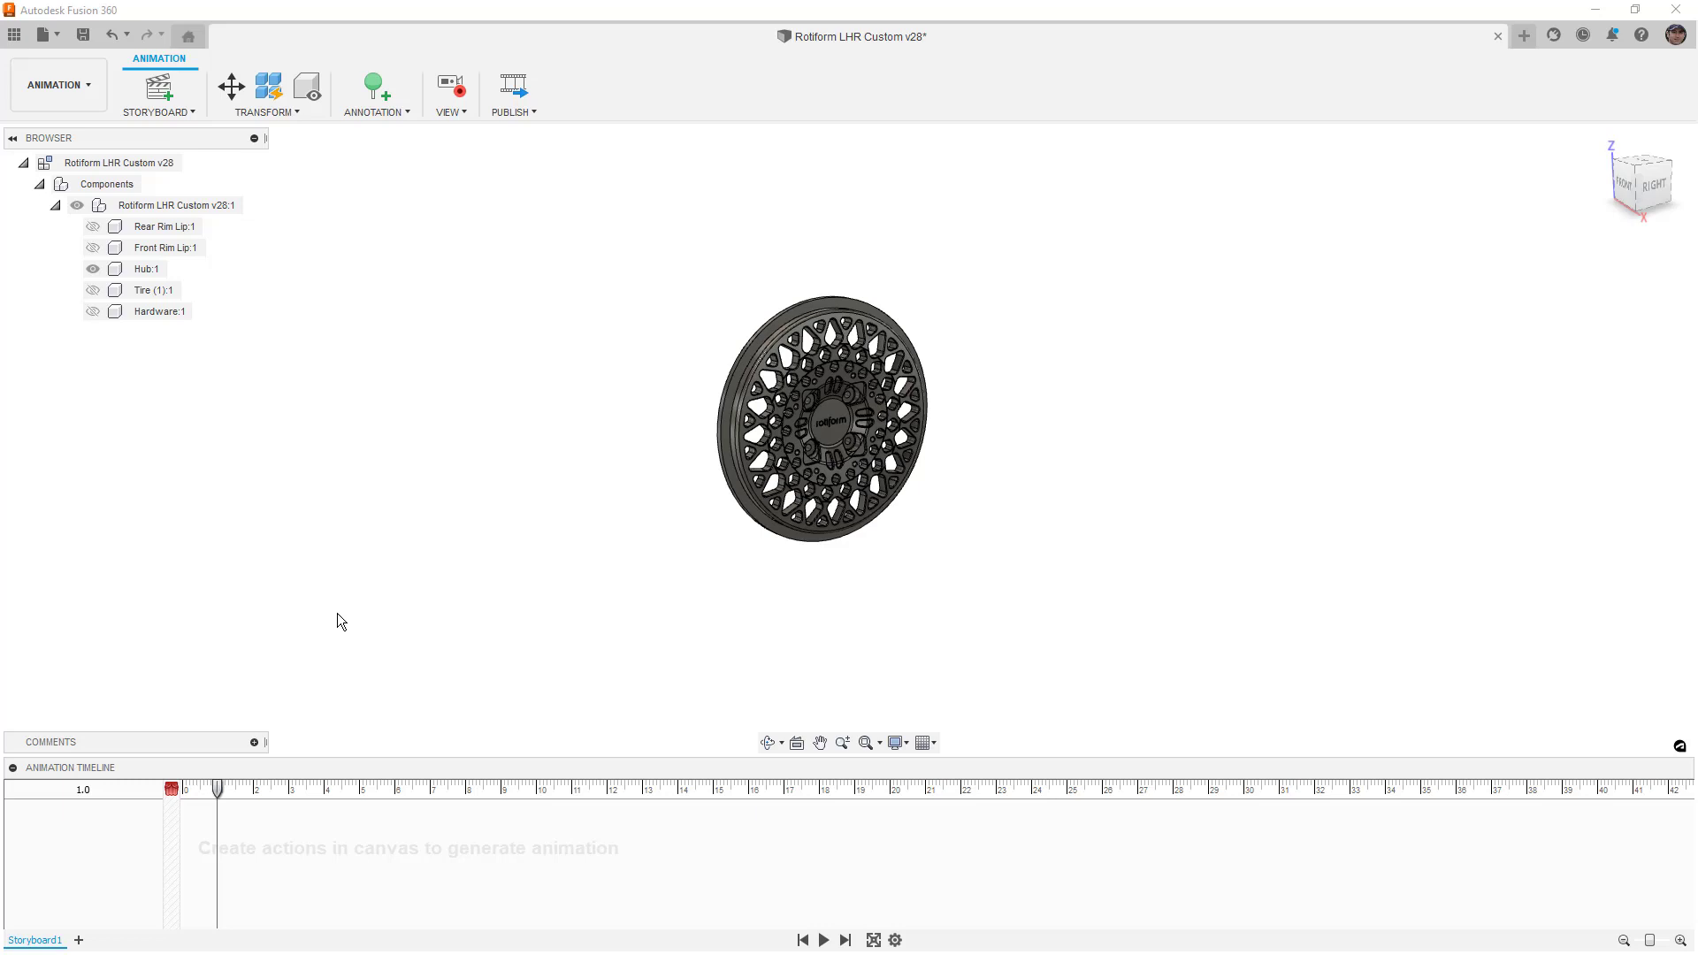
pyautogui.click(93, 227)
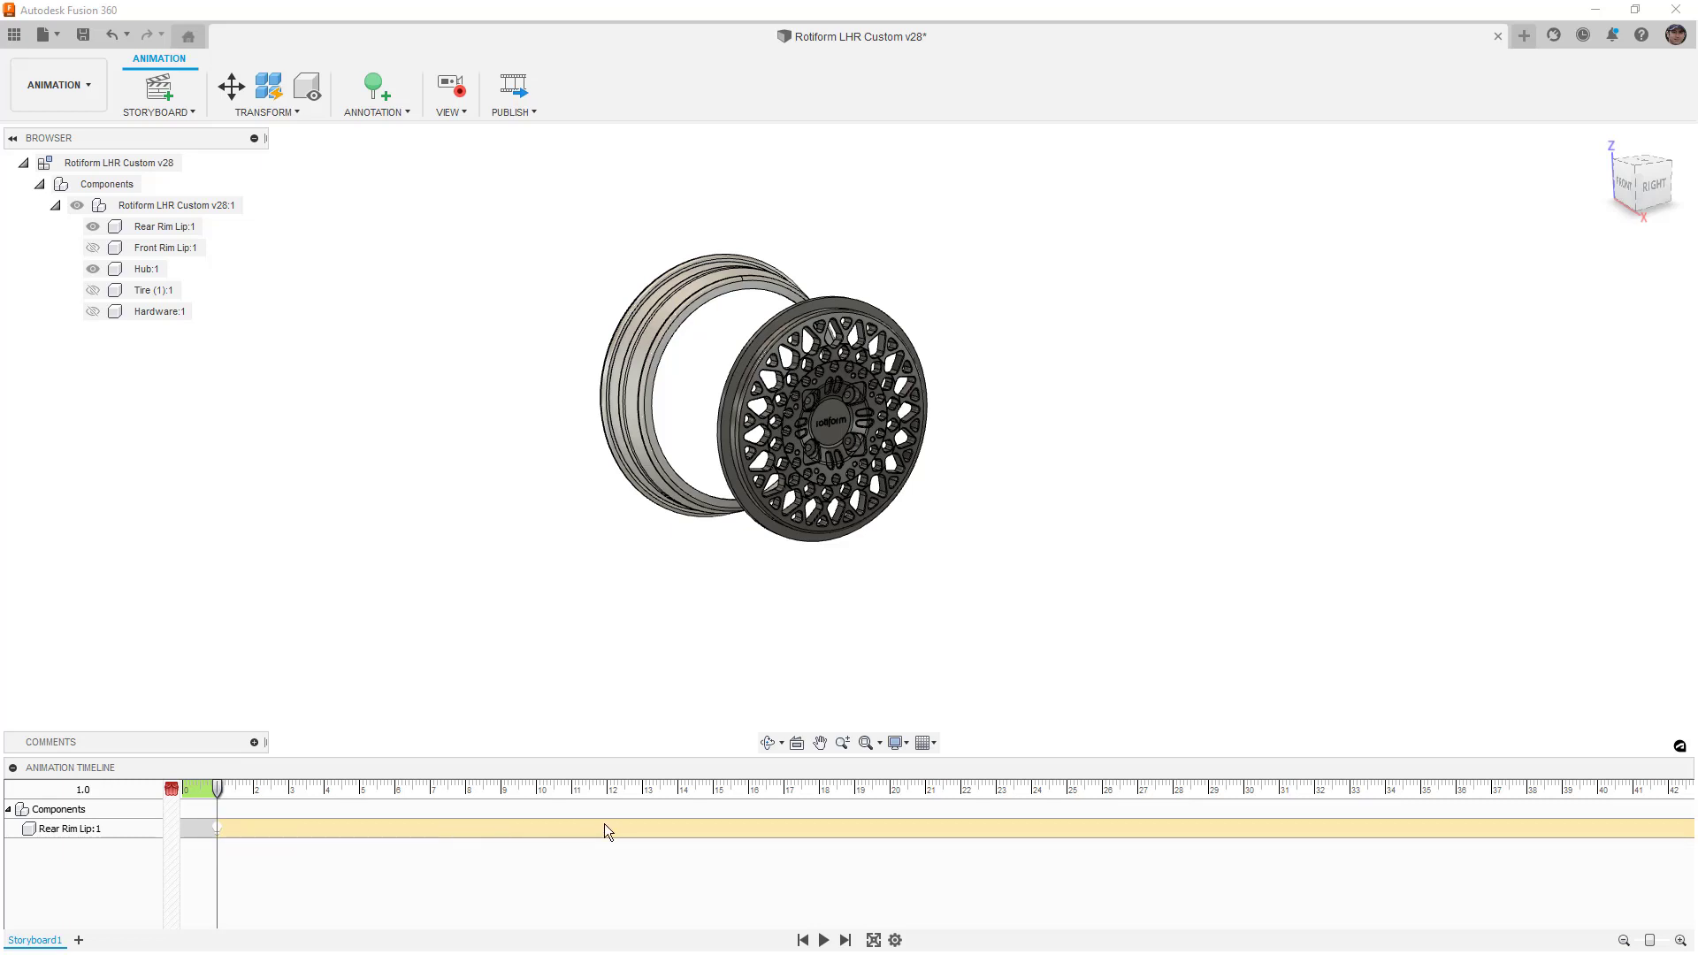
# - Set the Rear Rim Lip visibility action's duration to 2 seconds and replay the animation
pyautogui.click(823, 940)
pyautogui.rightClick(218, 829)
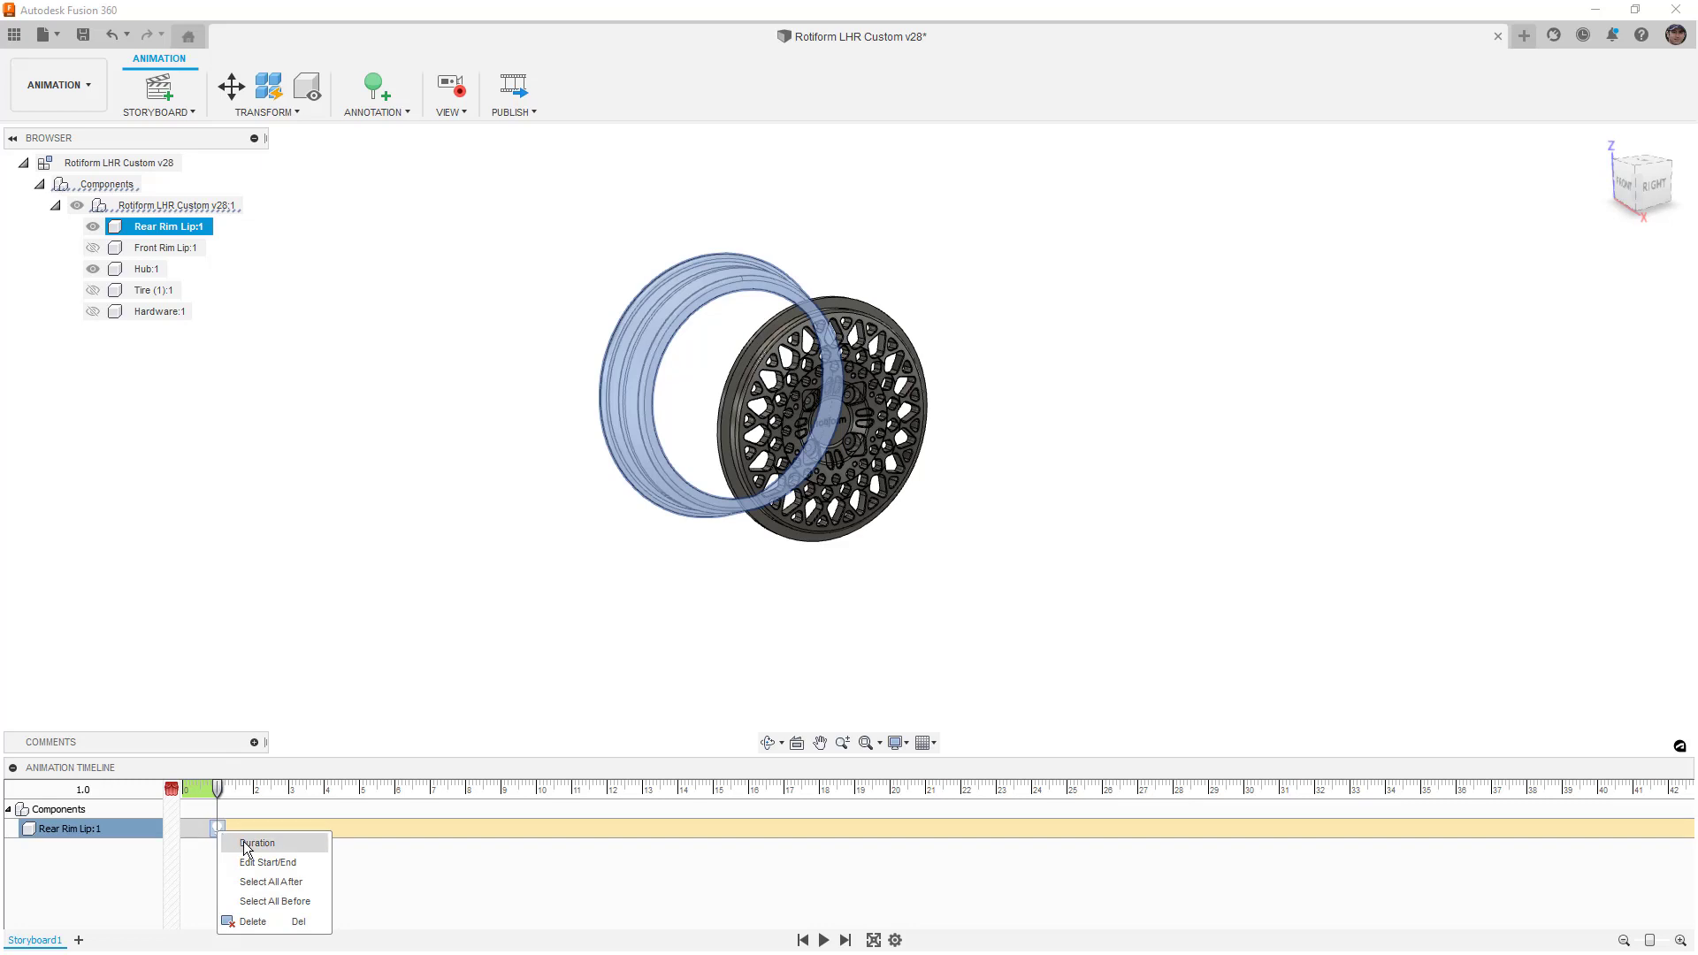
pyautogui.click(244, 842)
pyautogui.click(252, 816)
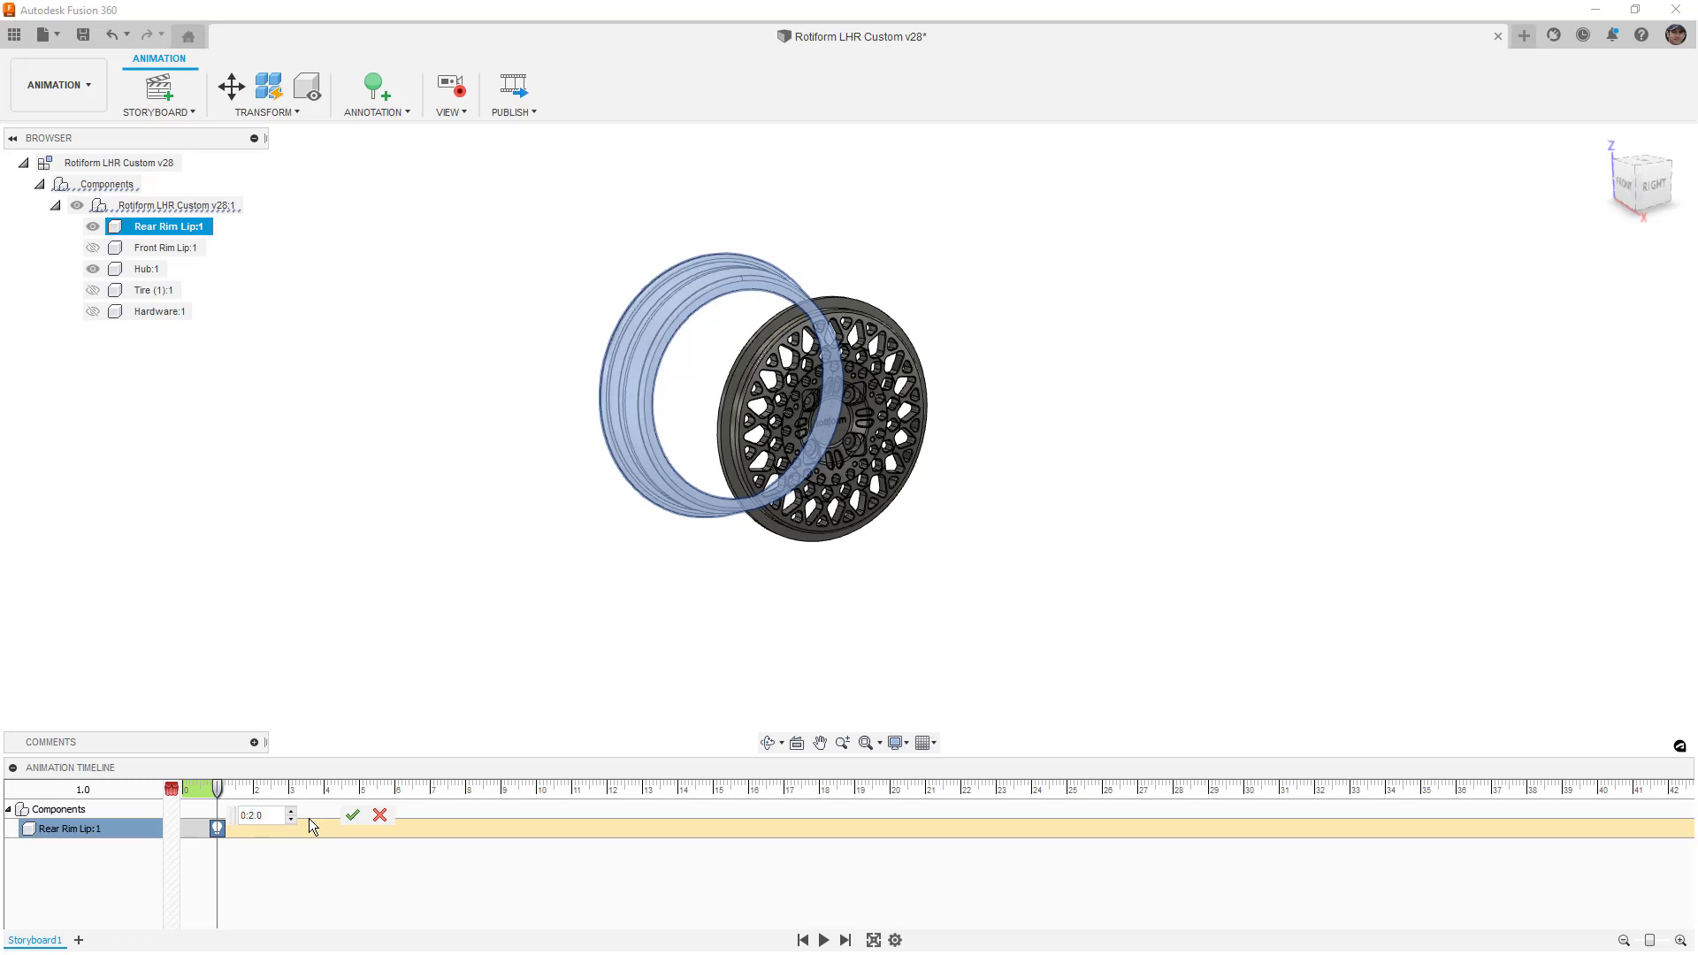
pyautogui.click(353, 815)
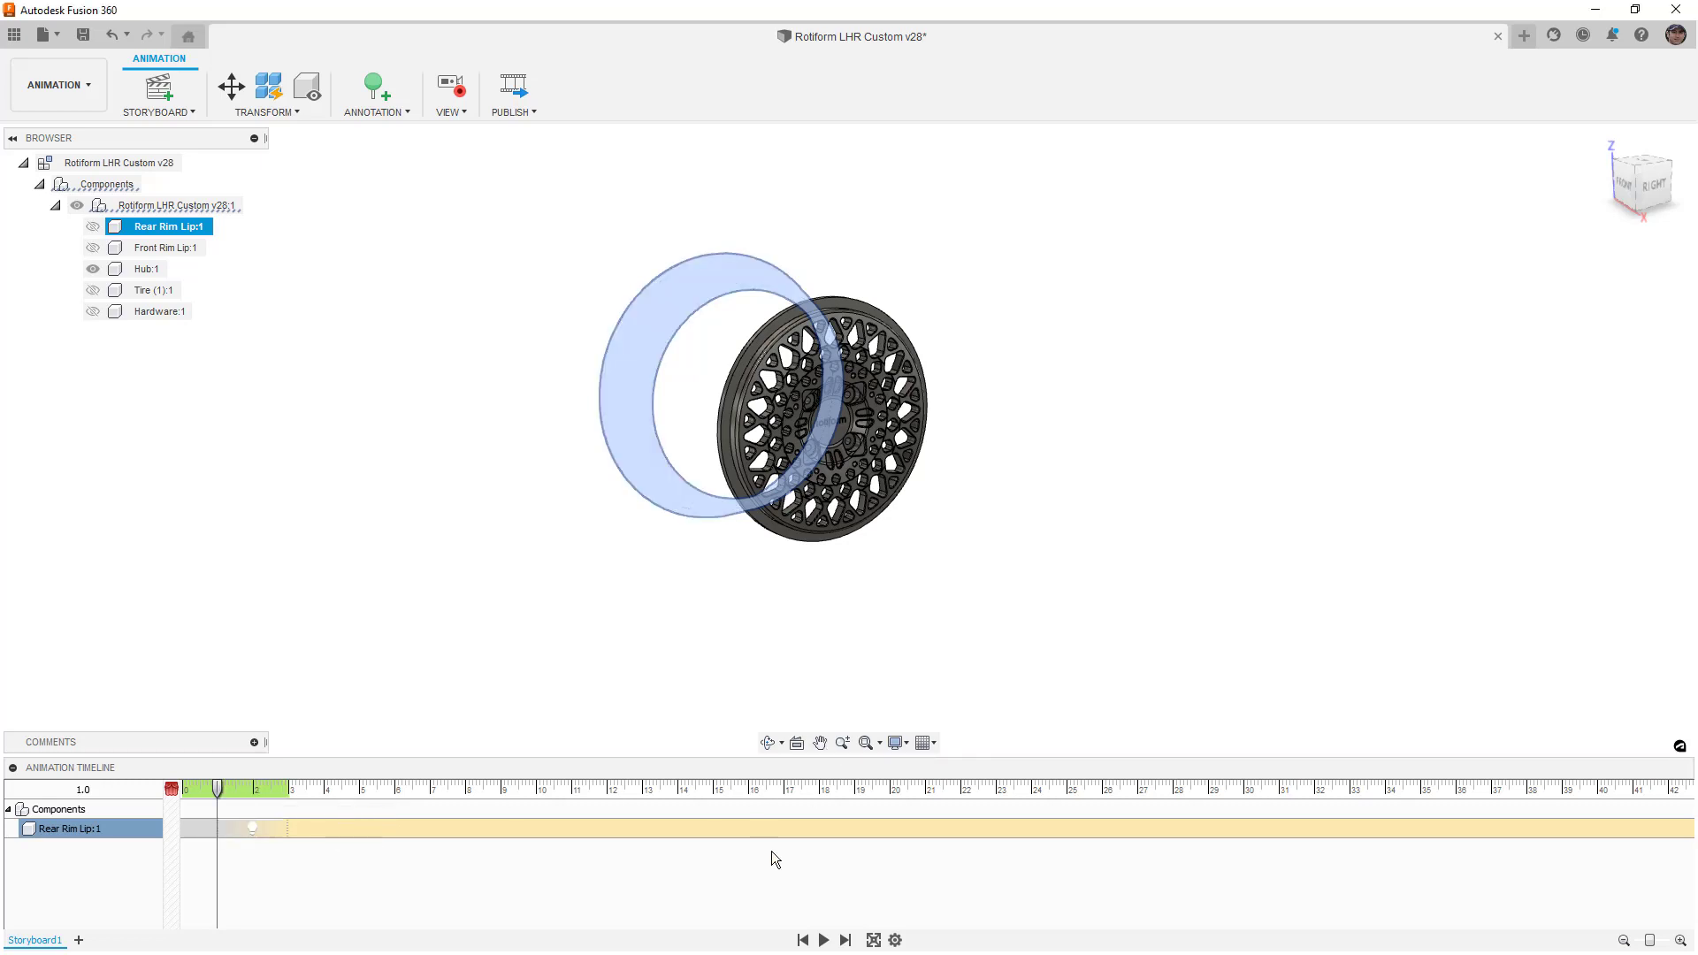
pyautogui.click(802, 940)
pyautogui.click(824, 940)
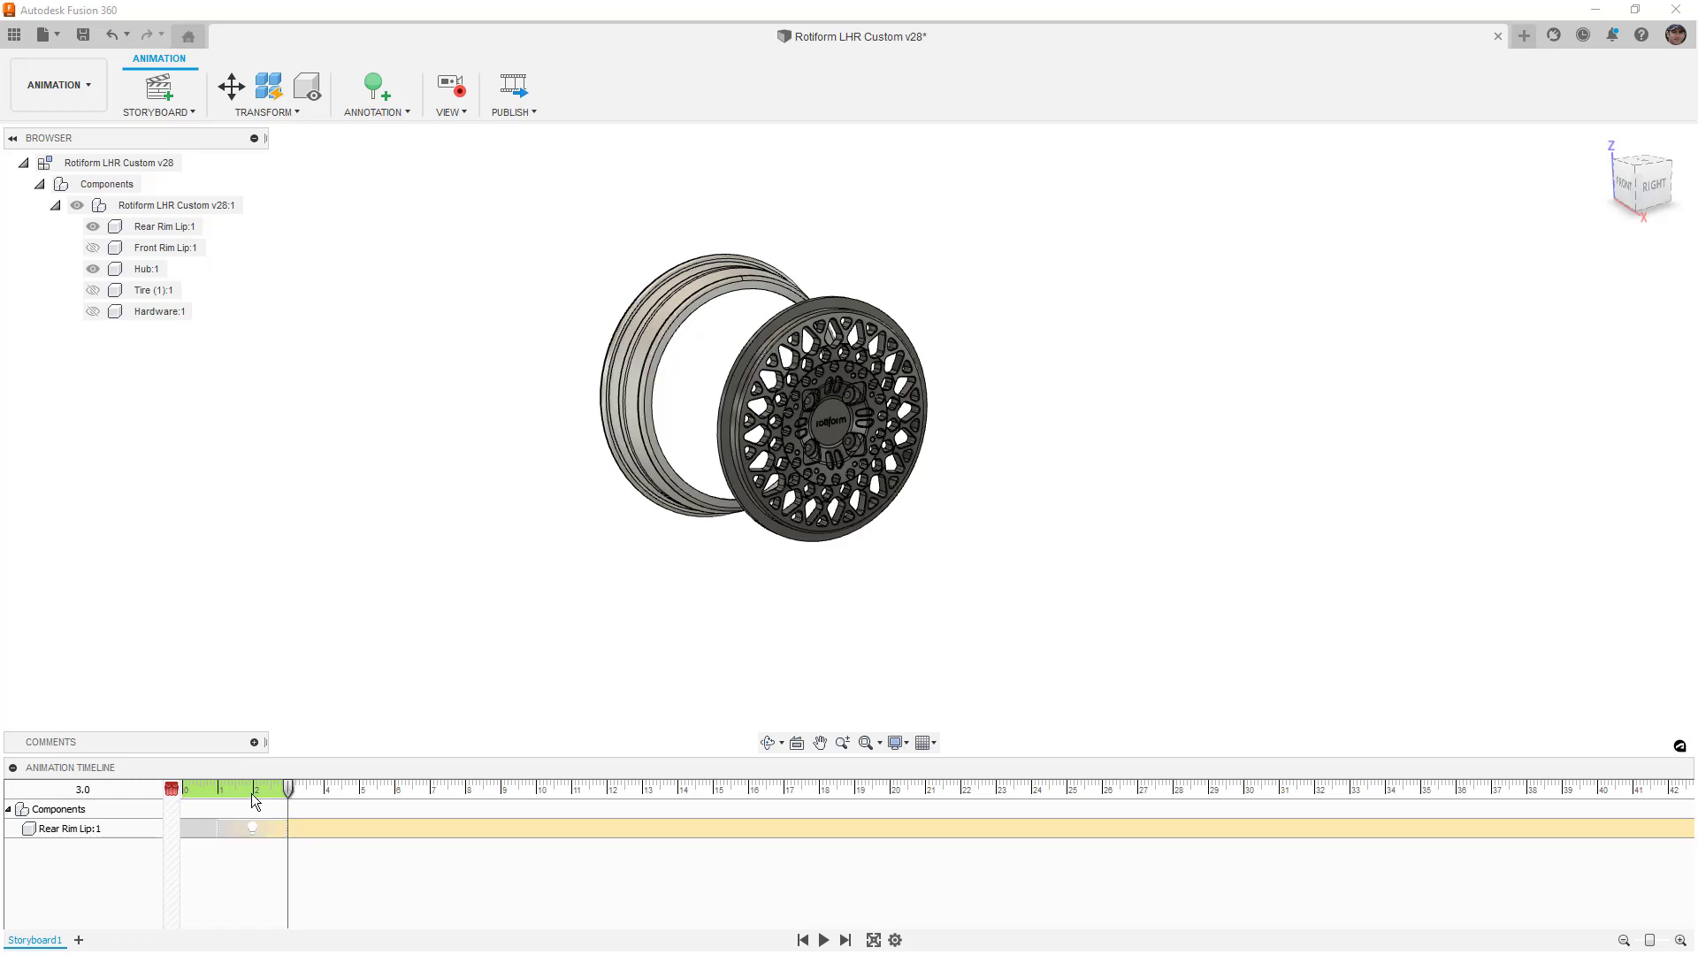
# - Animate the Rear Rim Lip sliding 10 in along X onto the hub, then replay it
pyautogui.moveTo(286, 788)
pyautogui.mouseDown()
pyautogui.moveTo(185, 788)
pyautogui.moveTo(291, 797)
pyautogui.mouseUp()
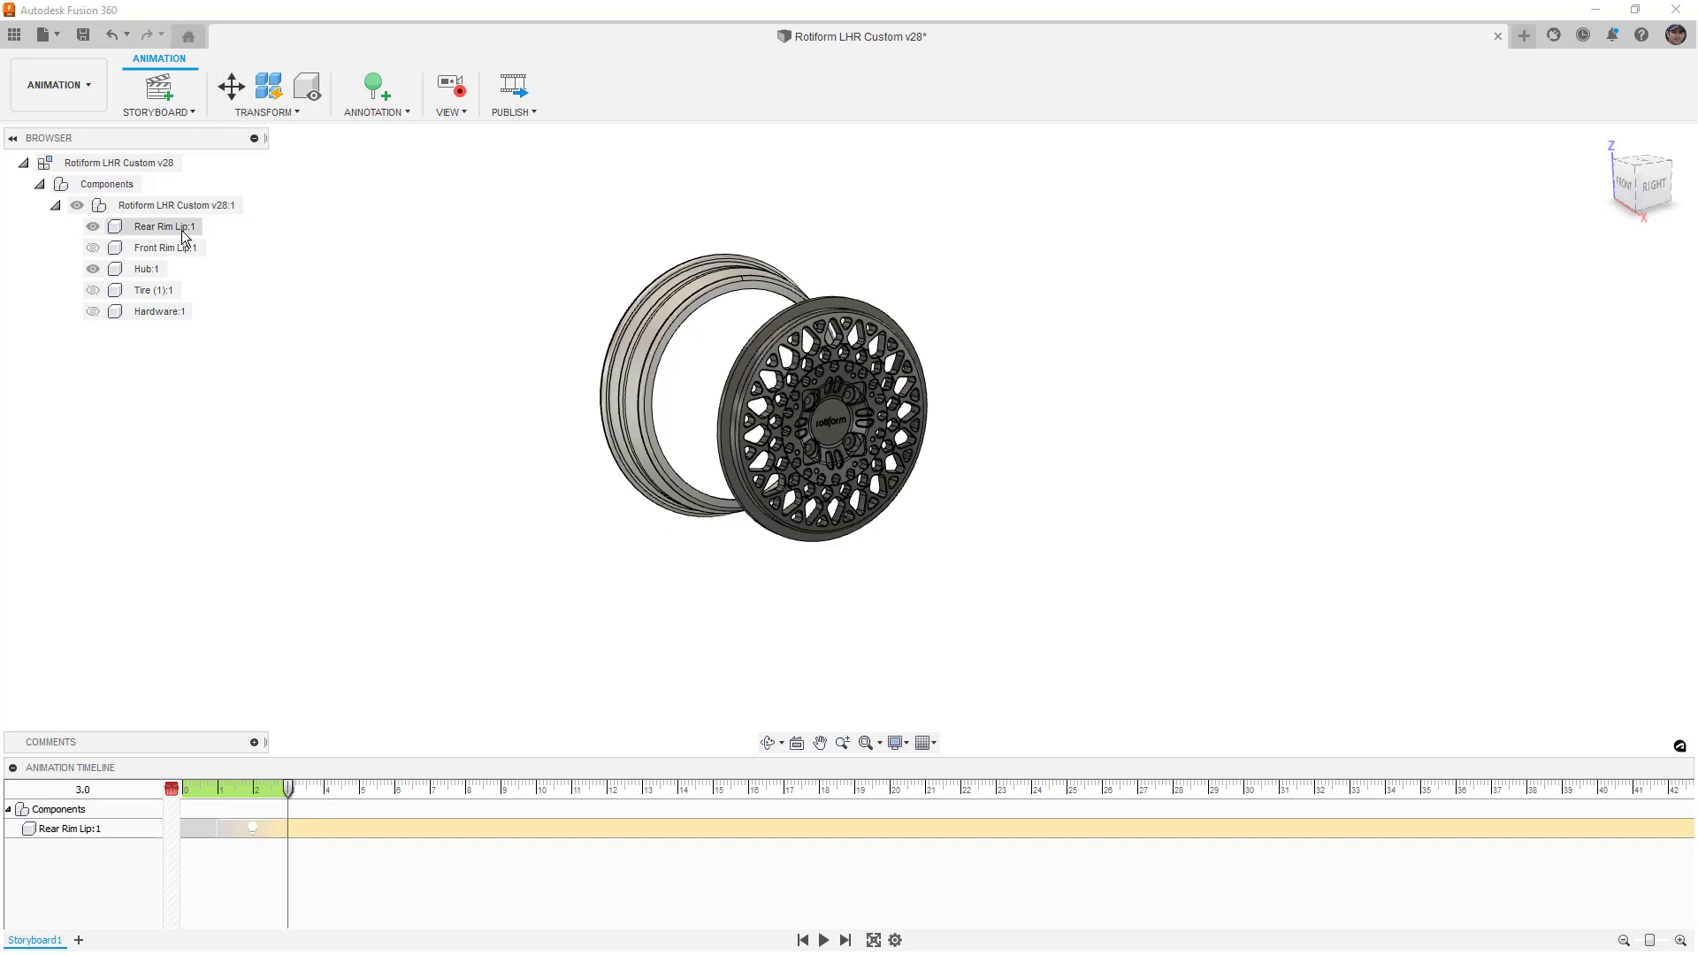
pyautogui.click(168, 227)
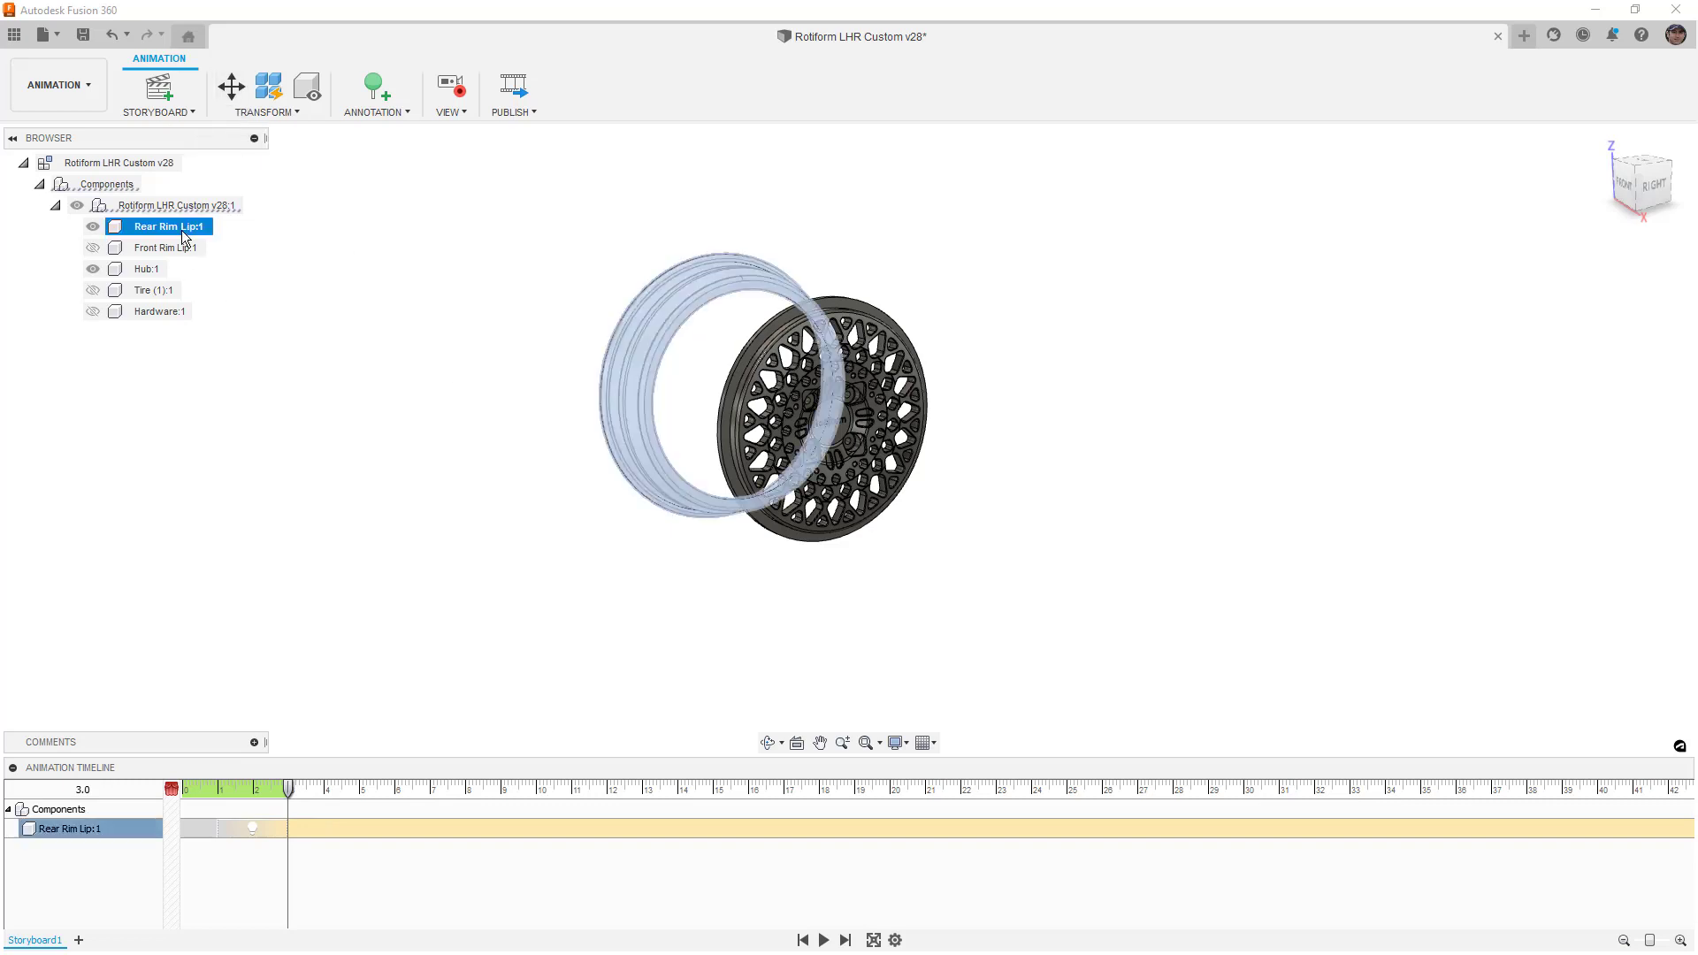
pyautogui.click(230, 88)
pyautogui.moveTo(758, 400); pyautogui.dragTo(837, 422)
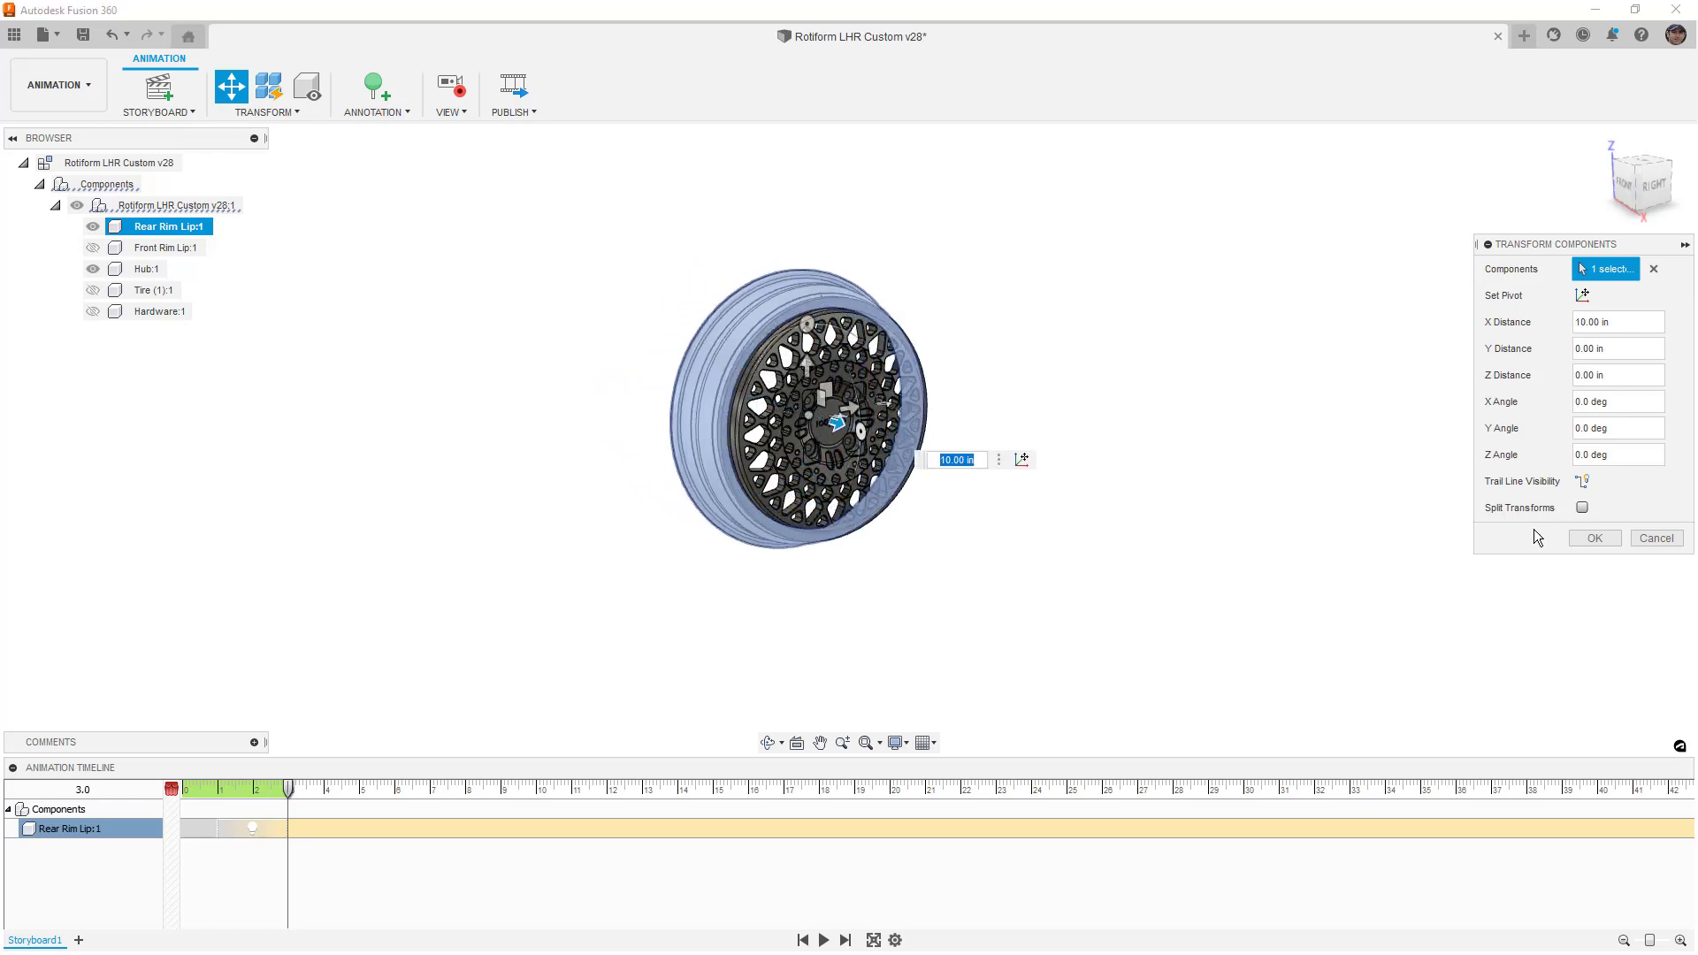
pyautogui.click(1577, 538)
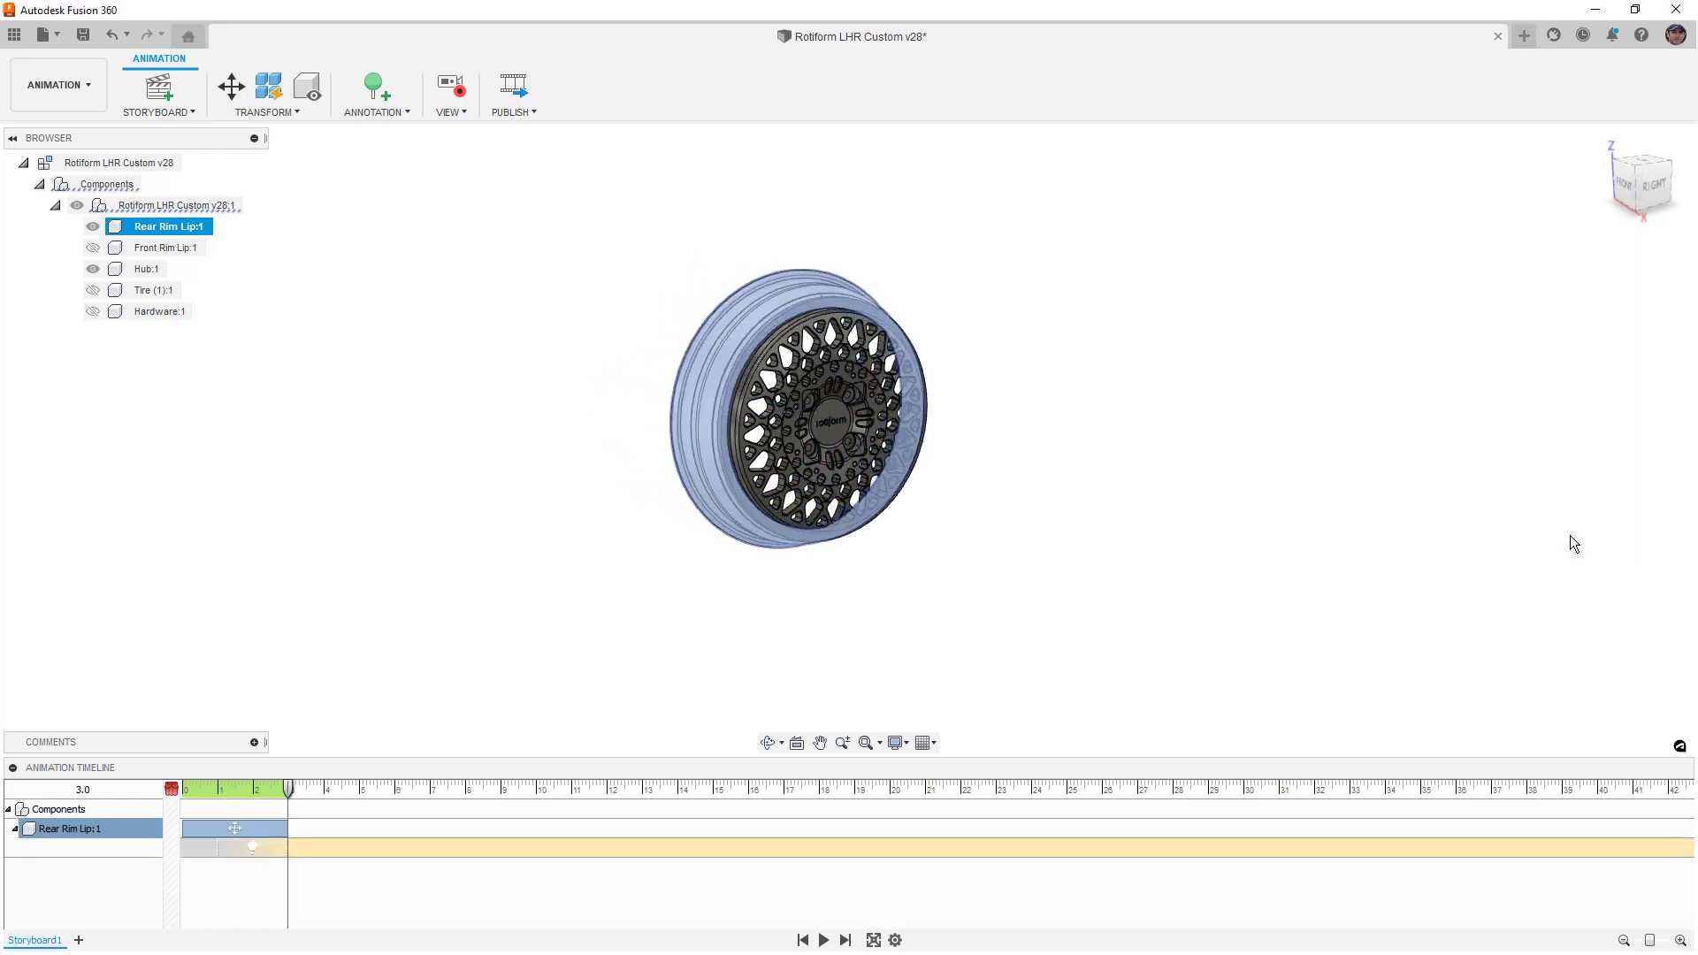
pyautogui.click(223, 829)
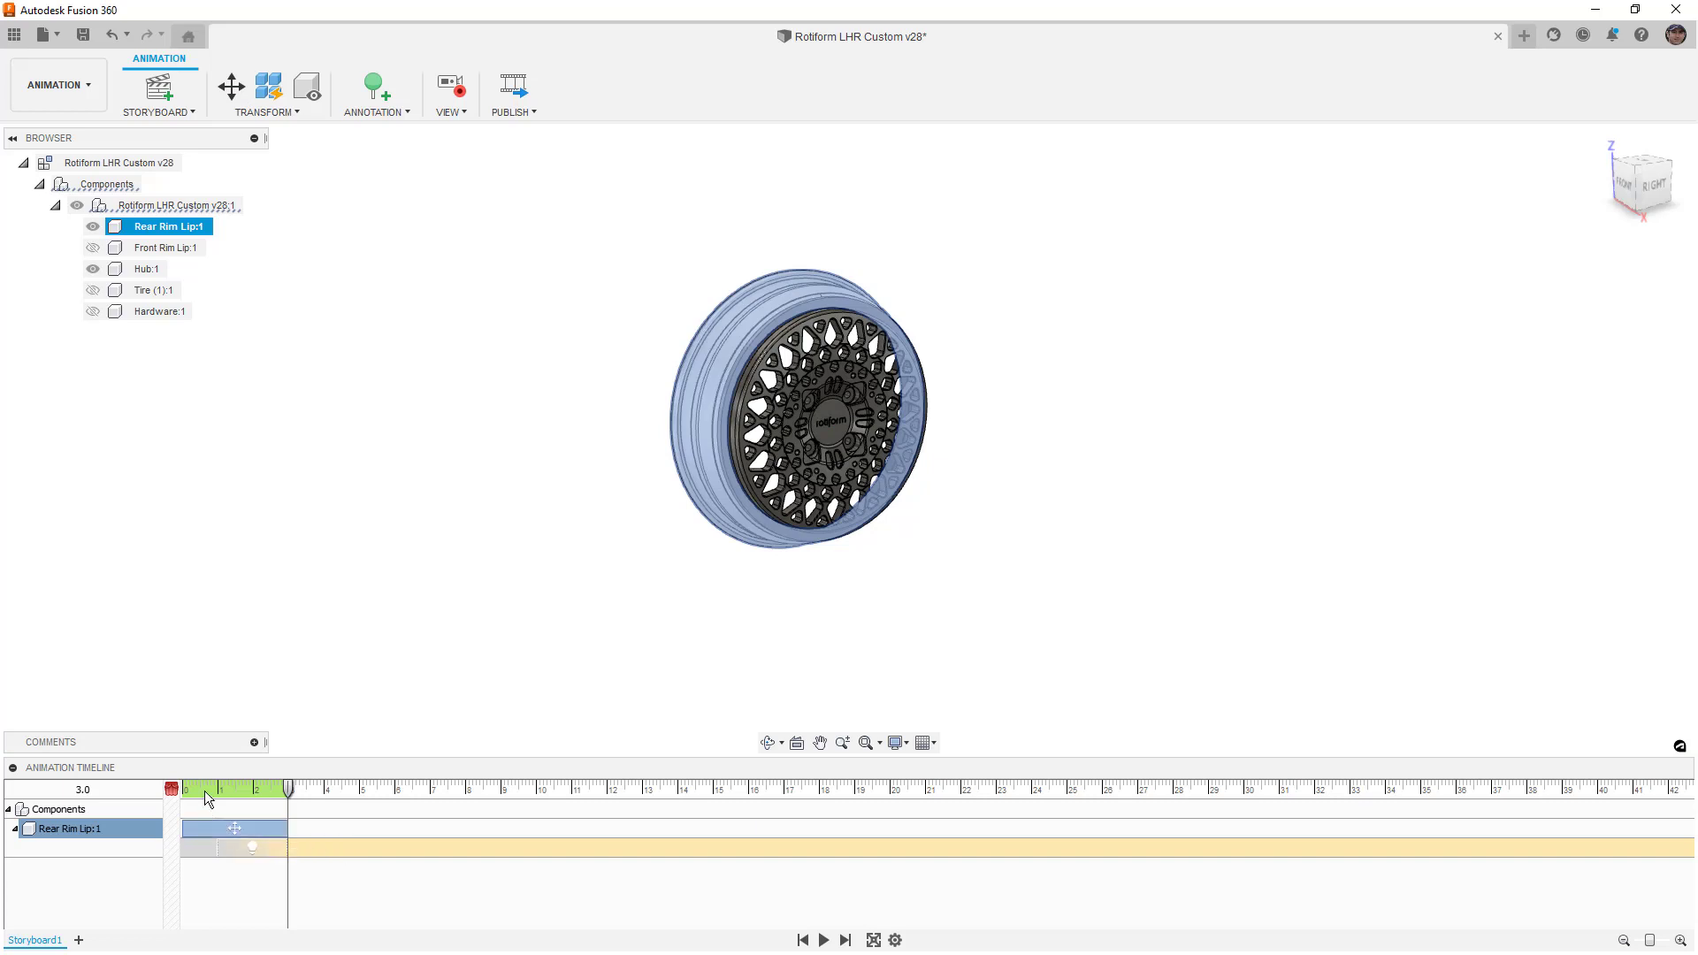
pyautogui.click(802, 940)
pyautogui.click(823, 940)
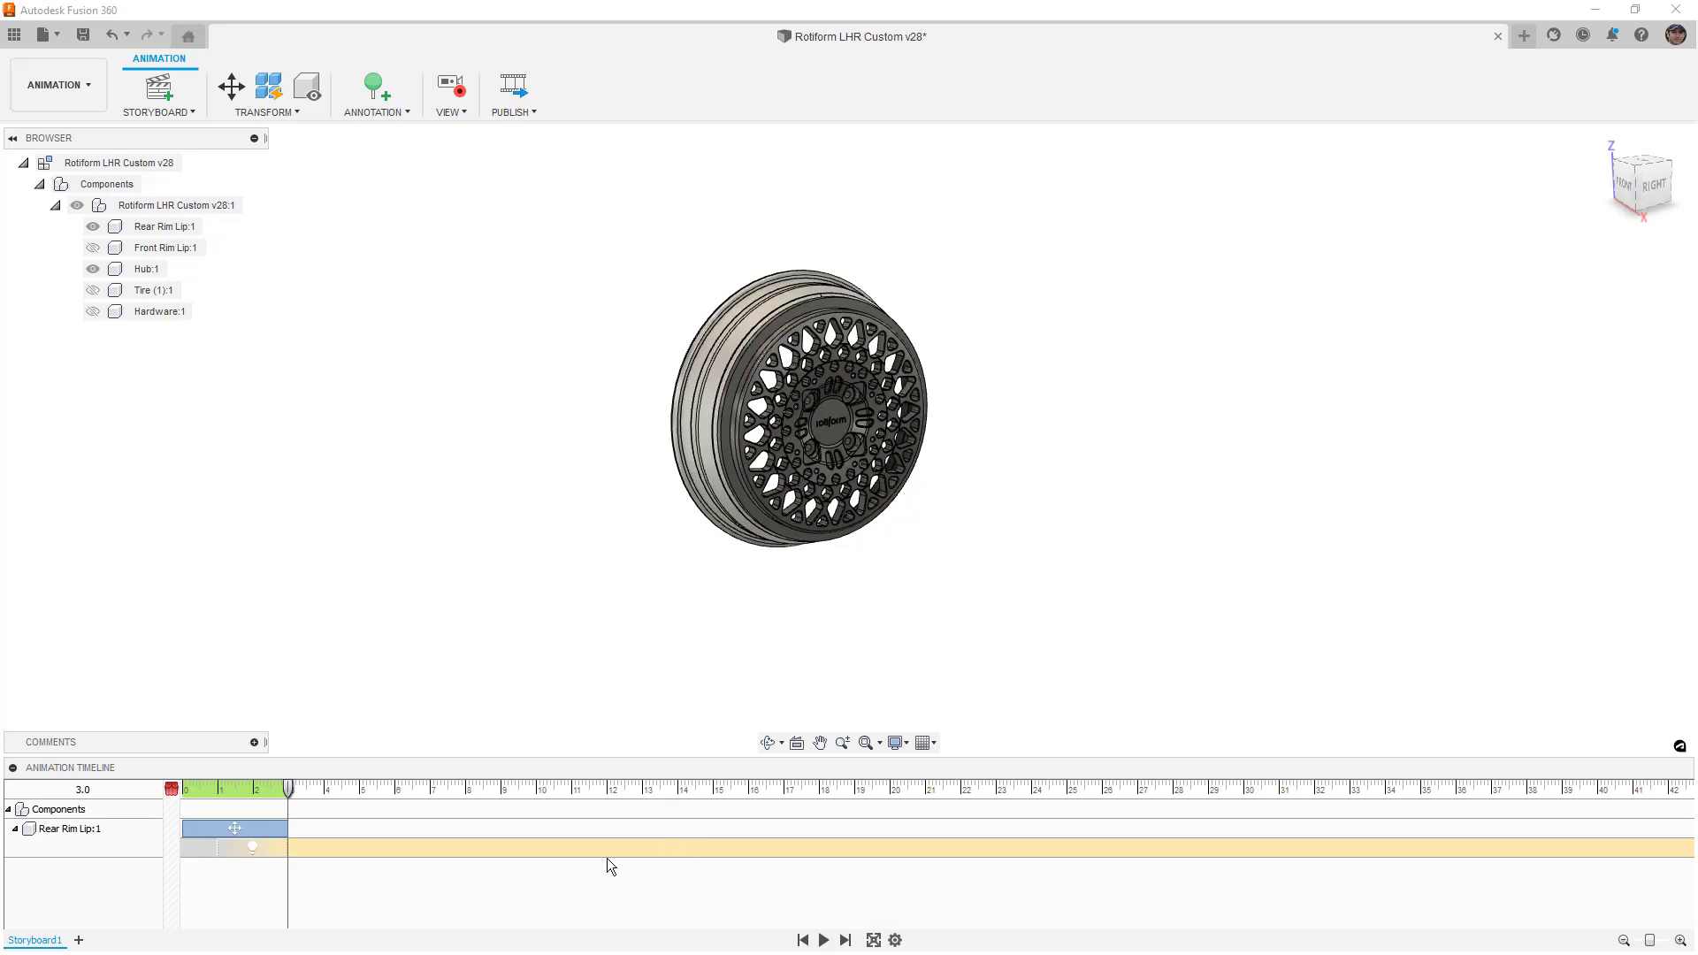
# - Shift the Rear Rim Lip move to start at 2 seconds and play it back
pyautogui.click(216, 827)
pyautogui.moveTo(185, 828); pyautogui.dragTo(172, 789)
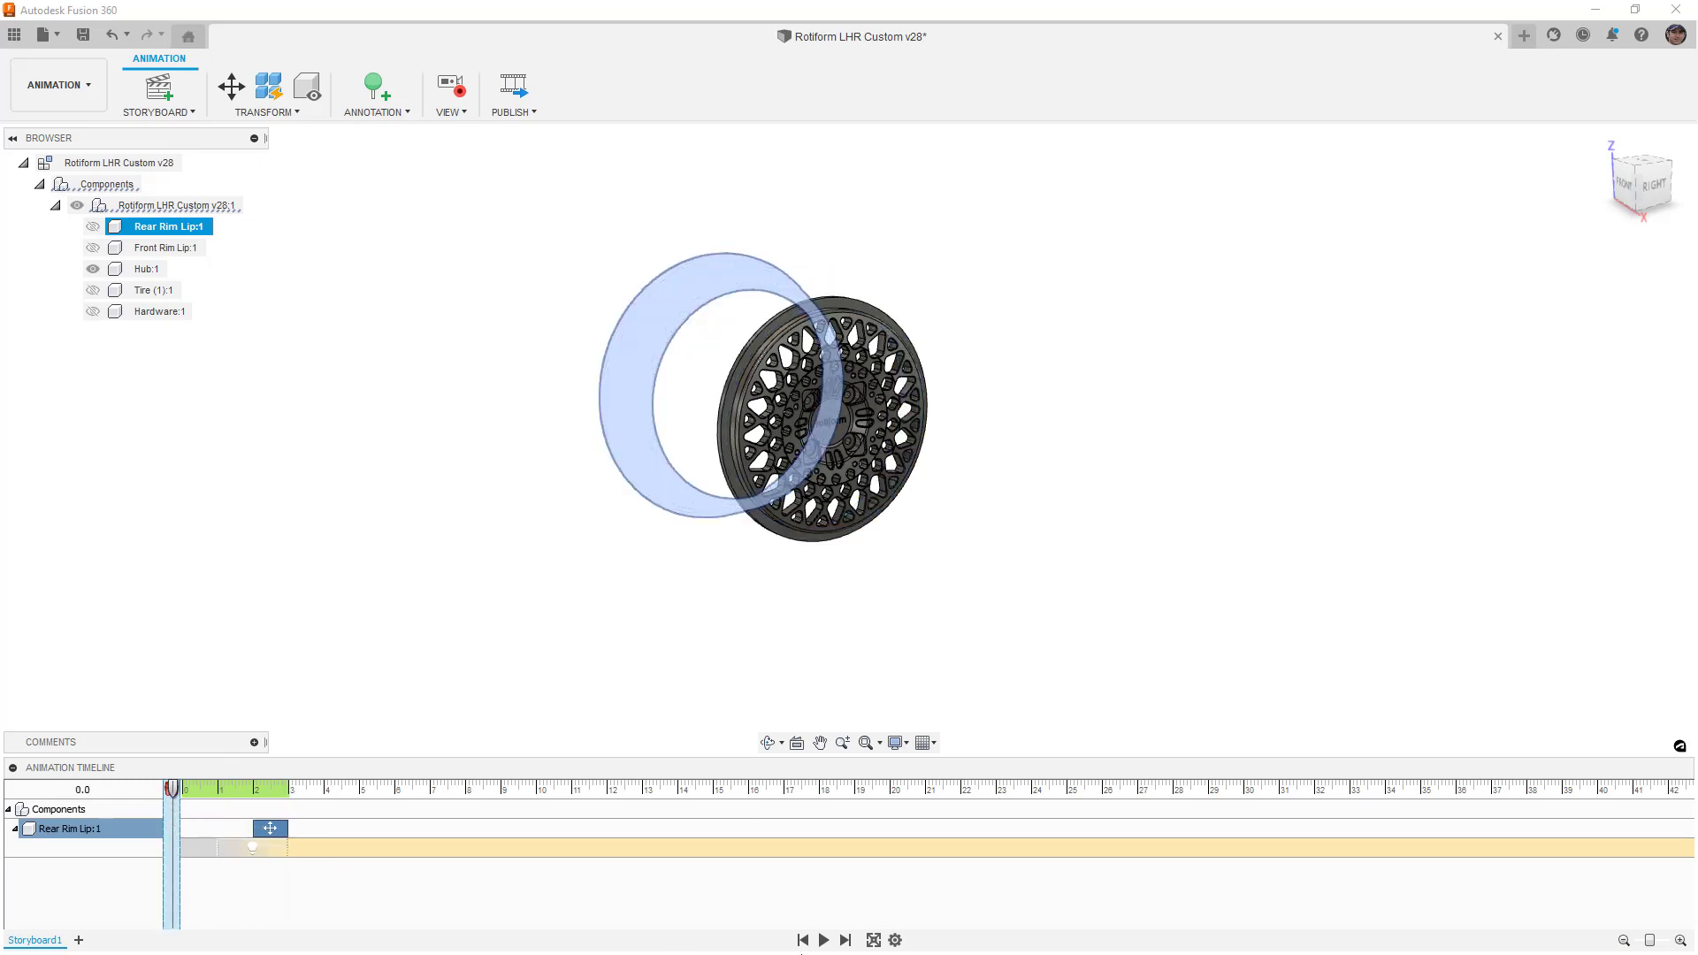
pyautogui.click(824, 941)
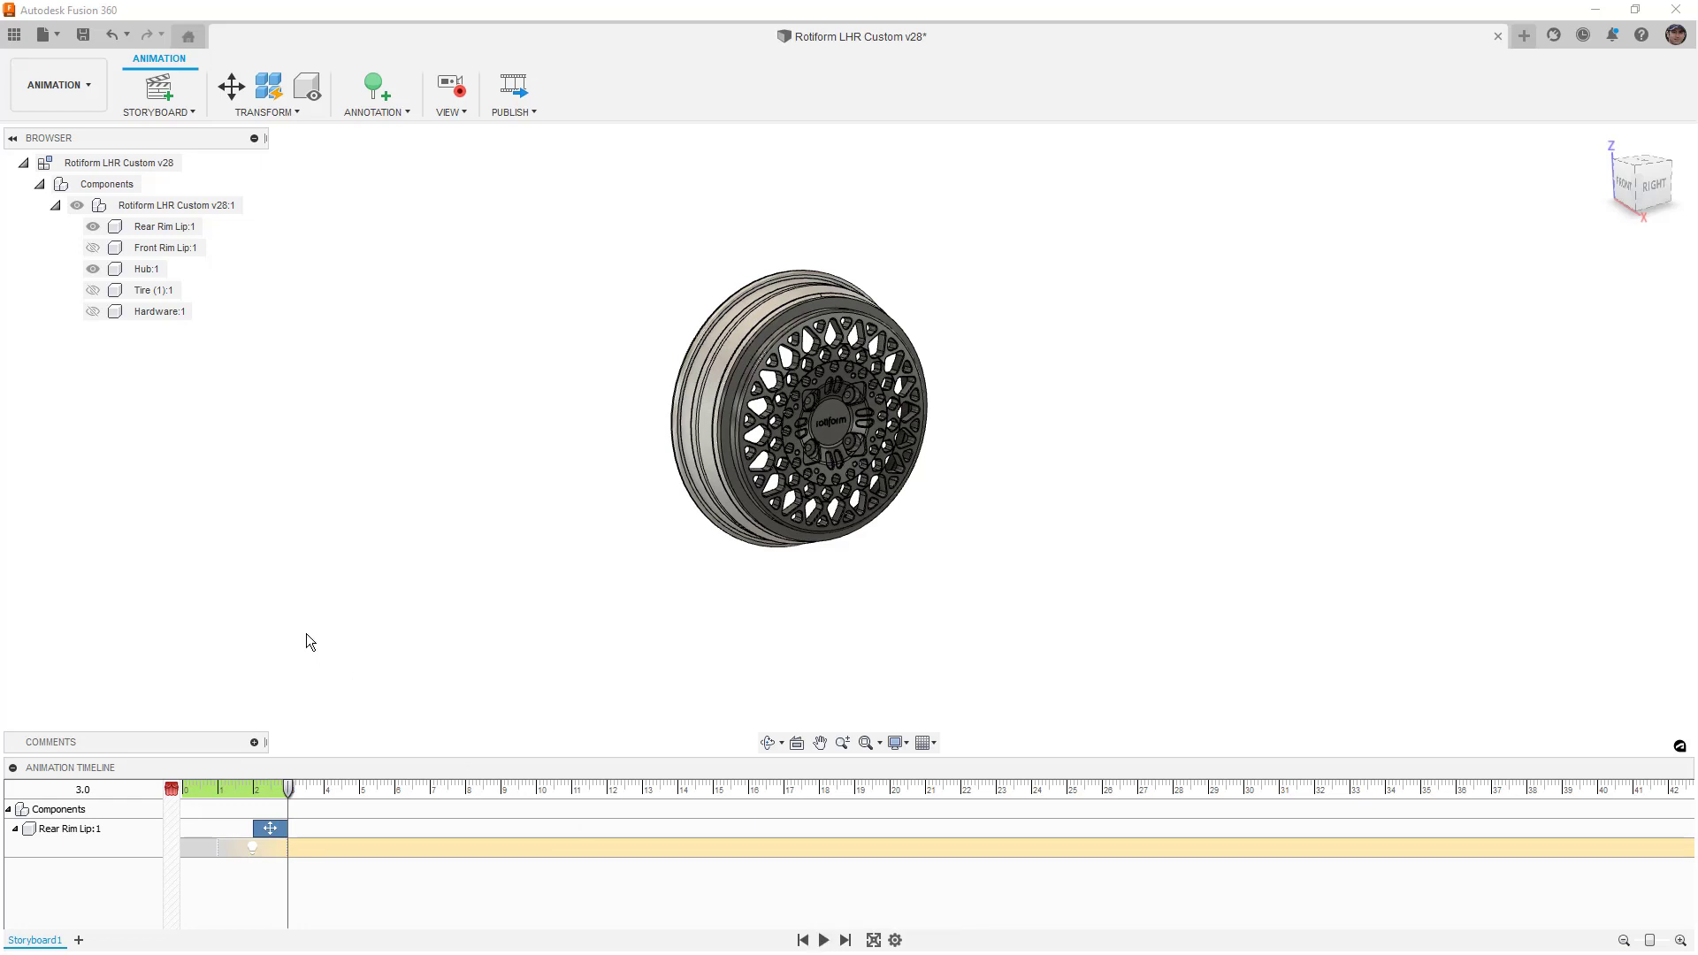
# - Show the Front Rim Lip with a 1.5-second visibility action and move the playhead to 4 seconds
pyautogui.click(93, 247)
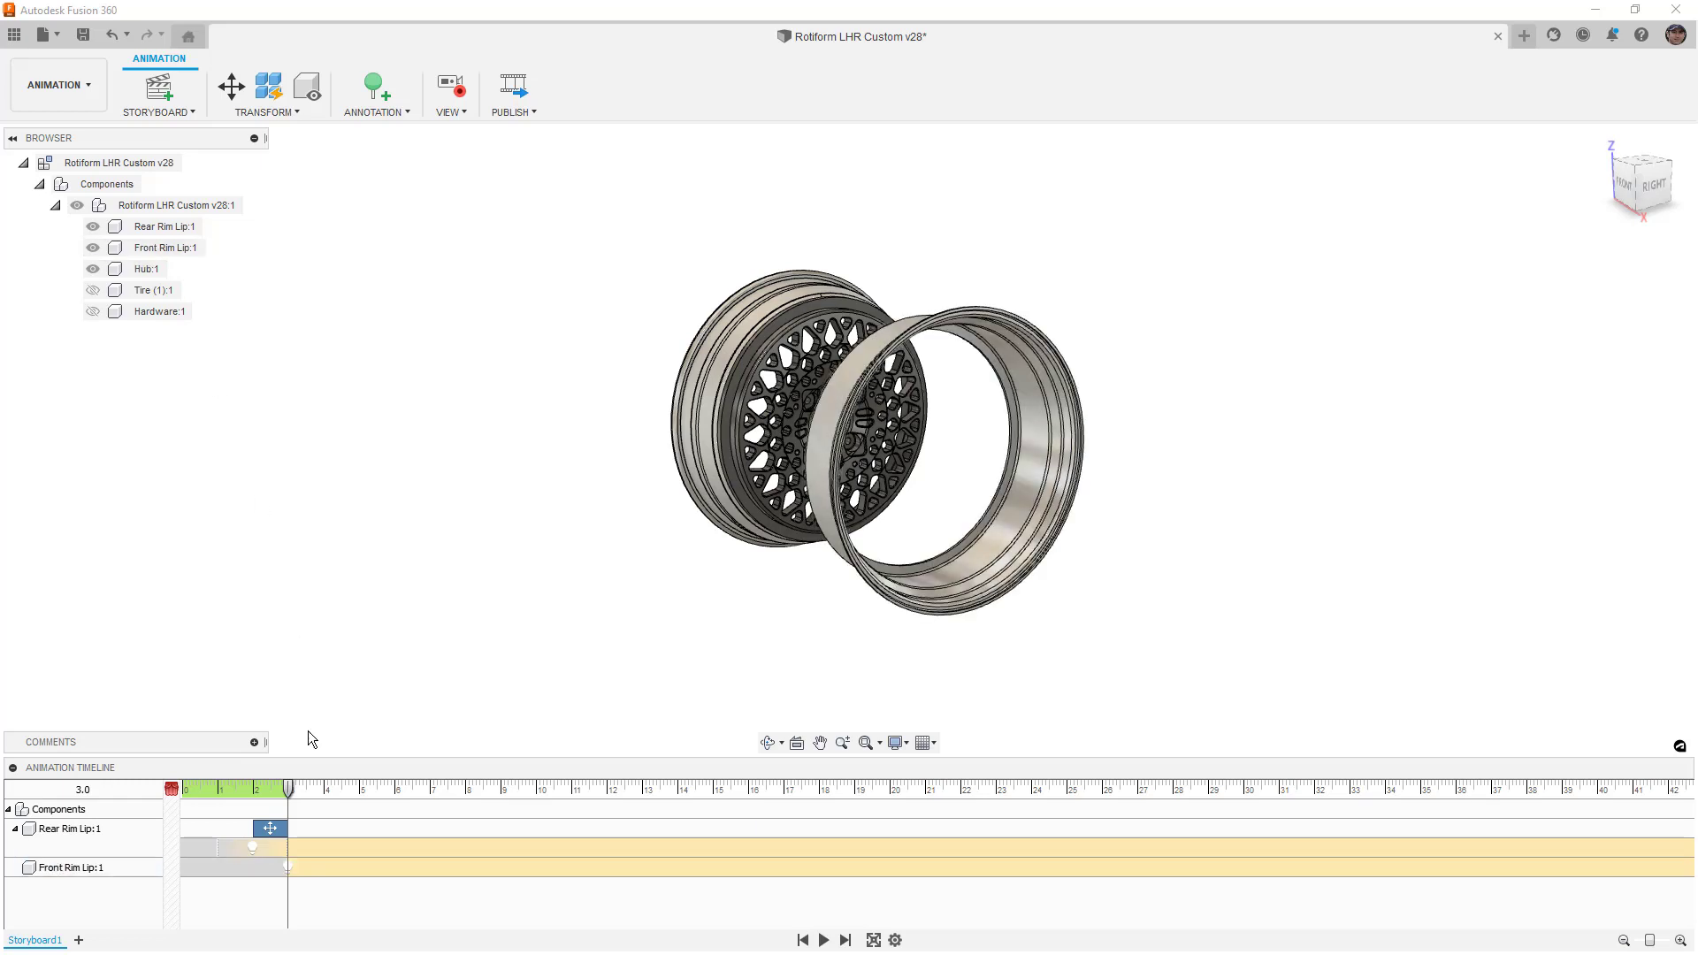
pyautogui.click(289, 864)
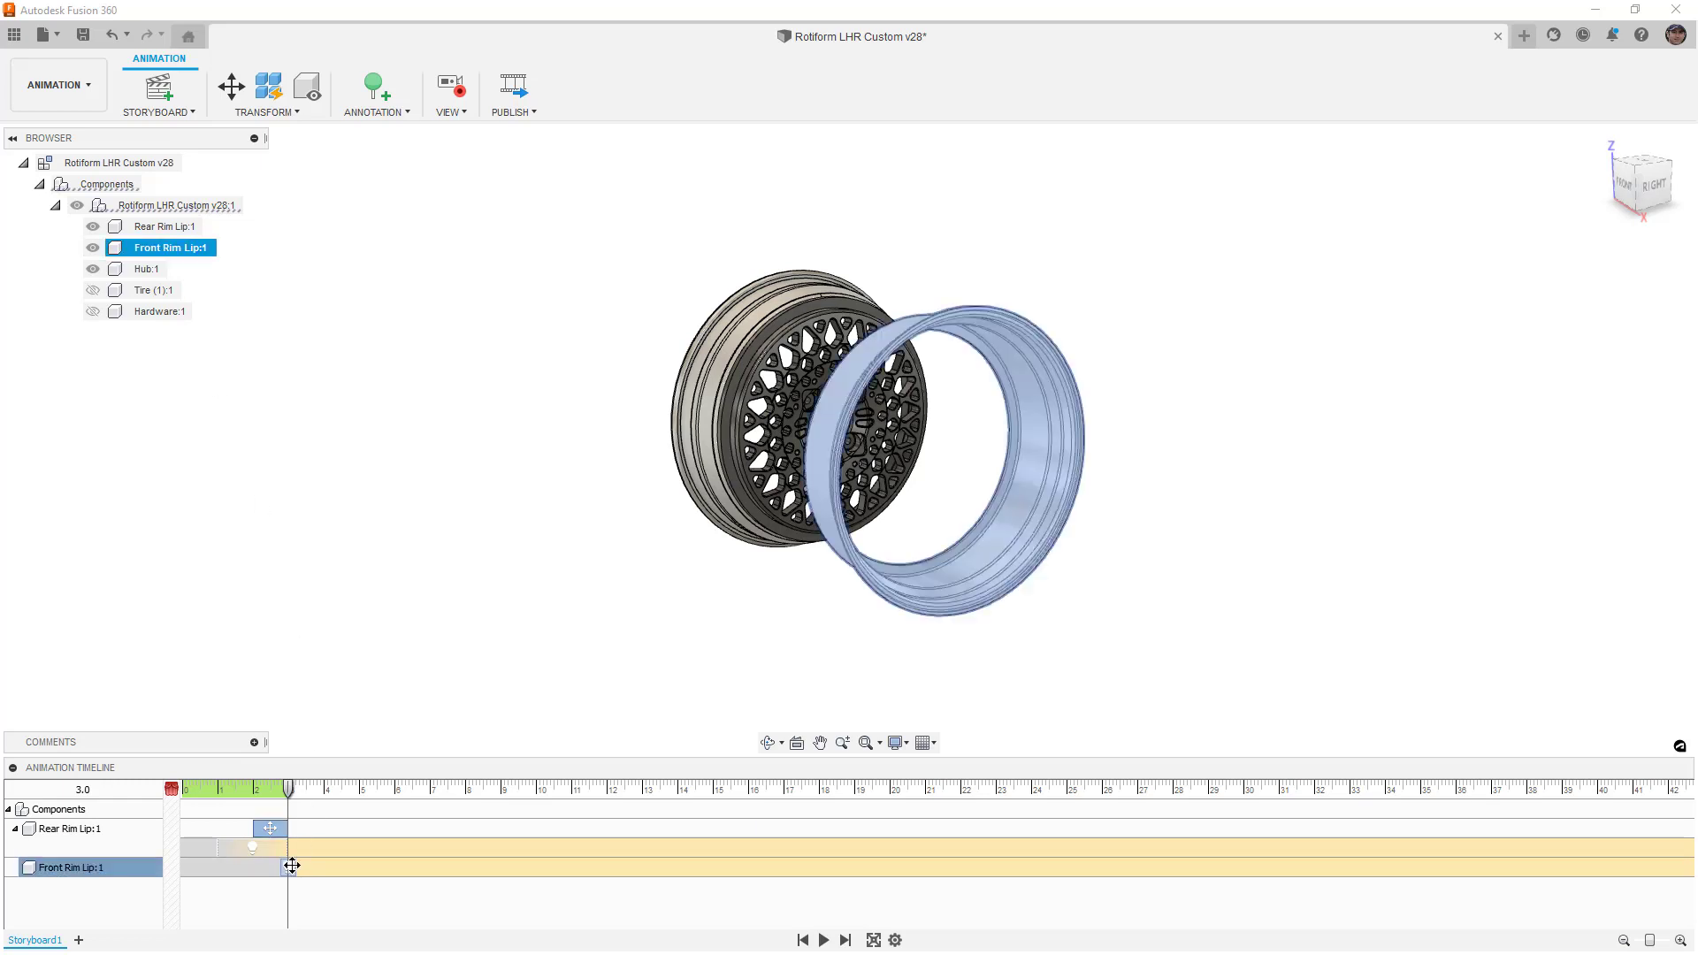
pyautogui.rightClick(293, 864)
pyautogui.click(350, 773)
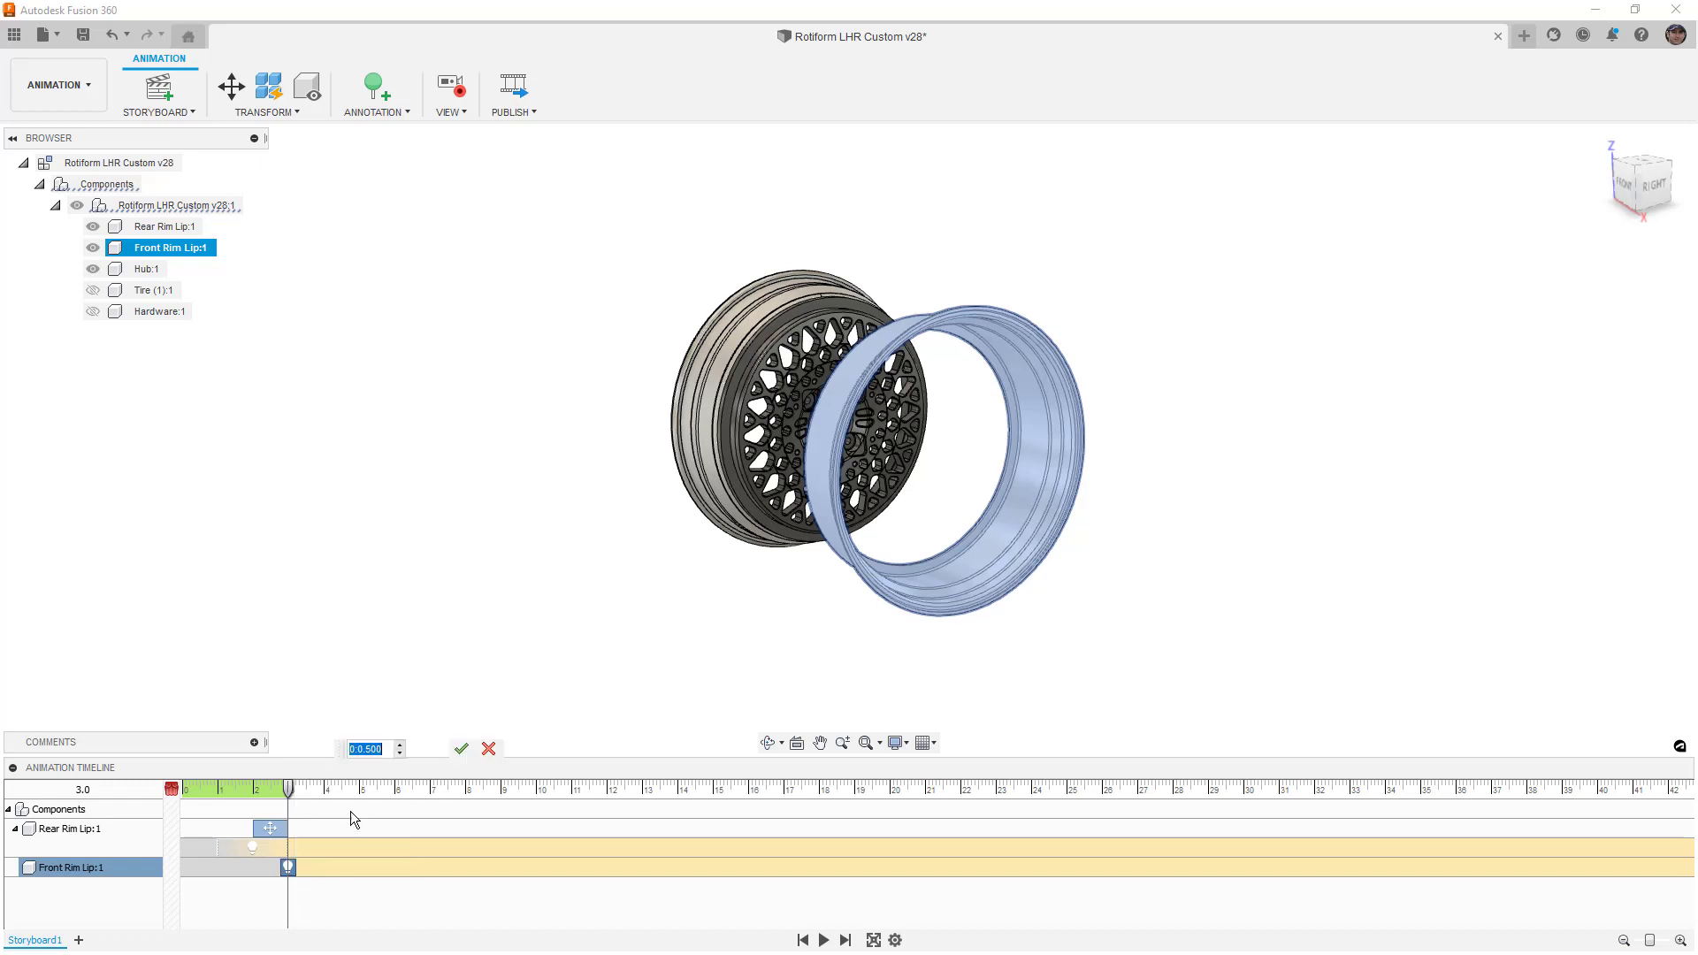
pyautogui.click(370, 748)
pyautogui.write('1')
pyautogui.click(461, 748)
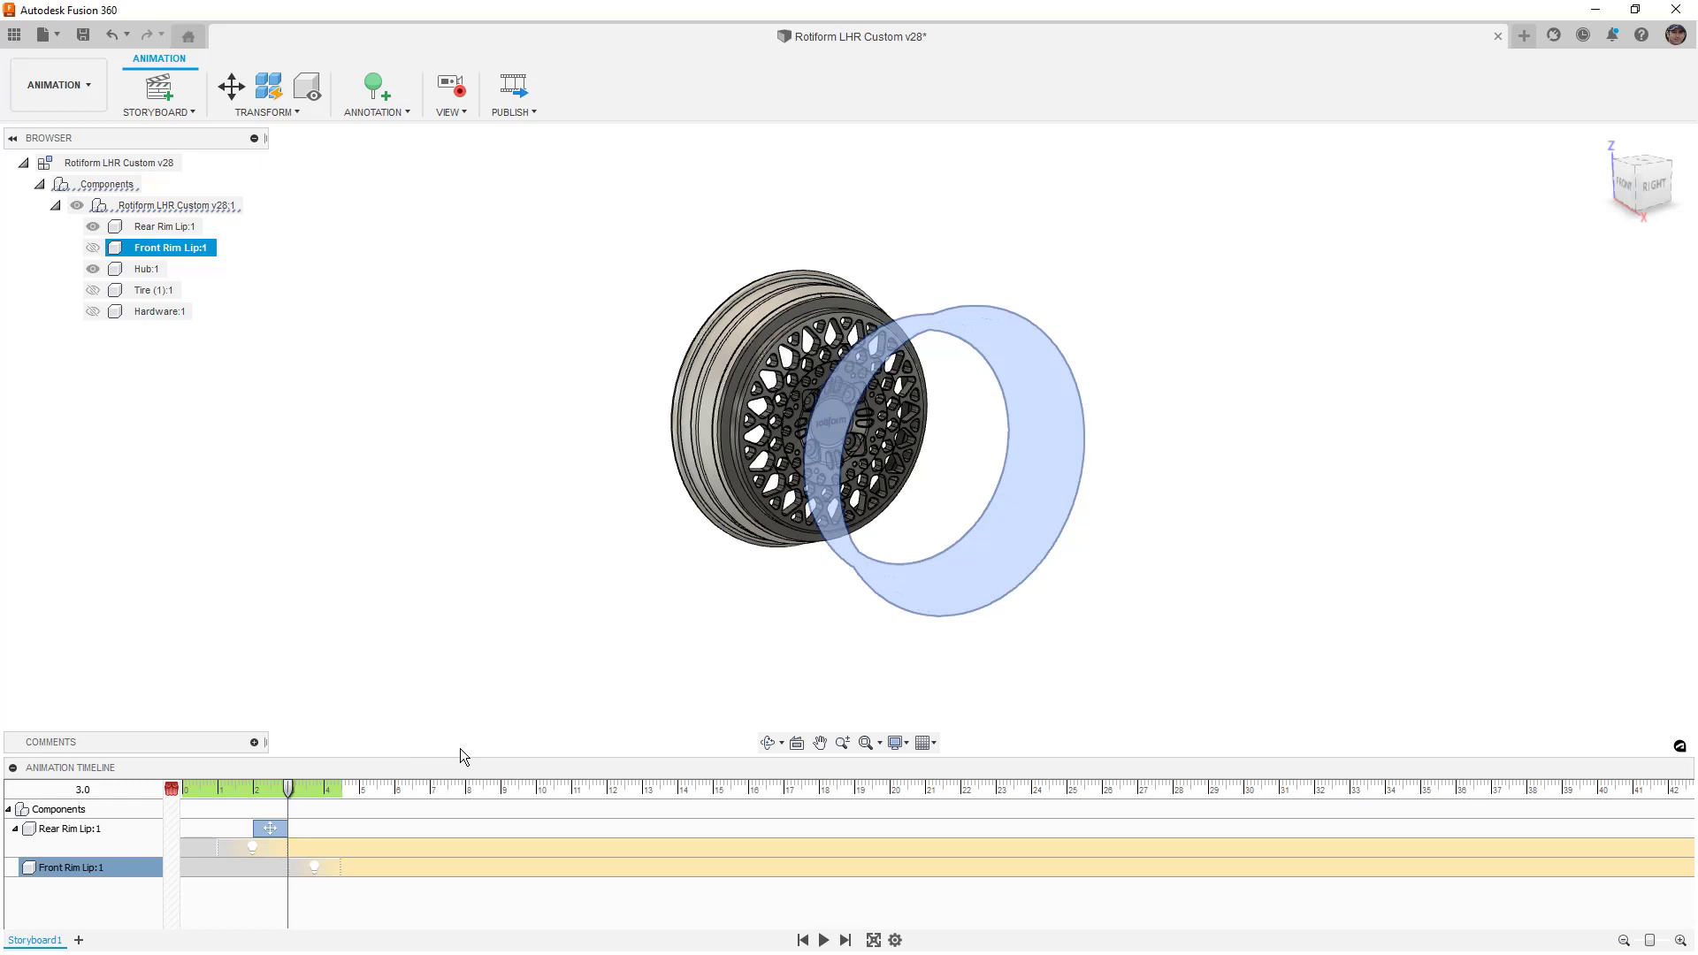
pyautogui.moveTo(289, 786); pyautogui.dragTo(340, 790)
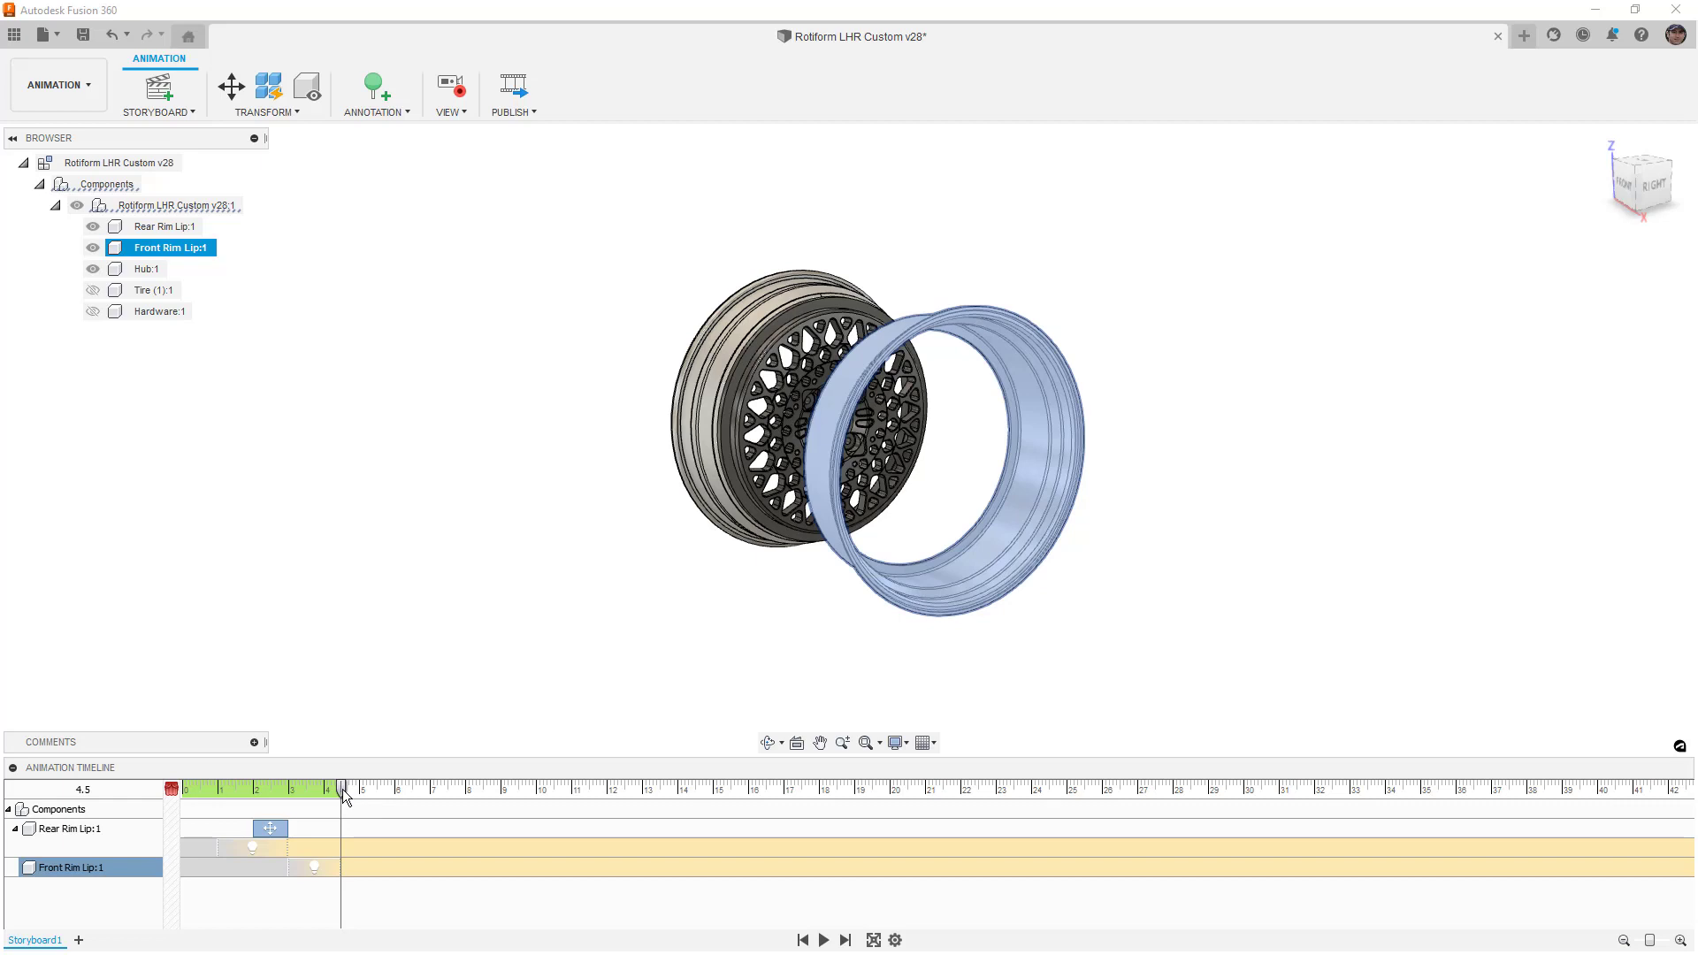
# - Animate the Front Rim Lip sliding -10 in along X onto the wheel and scrub to verify
pyautogui.click(231, 85)
pyautogui.moveTo(968, 469)
pyautogui.mouseDown()
pyautogui.moveTo(1015, 502)
pyautogui.moveTo(982, 489)
pyautogui.mouseUp()
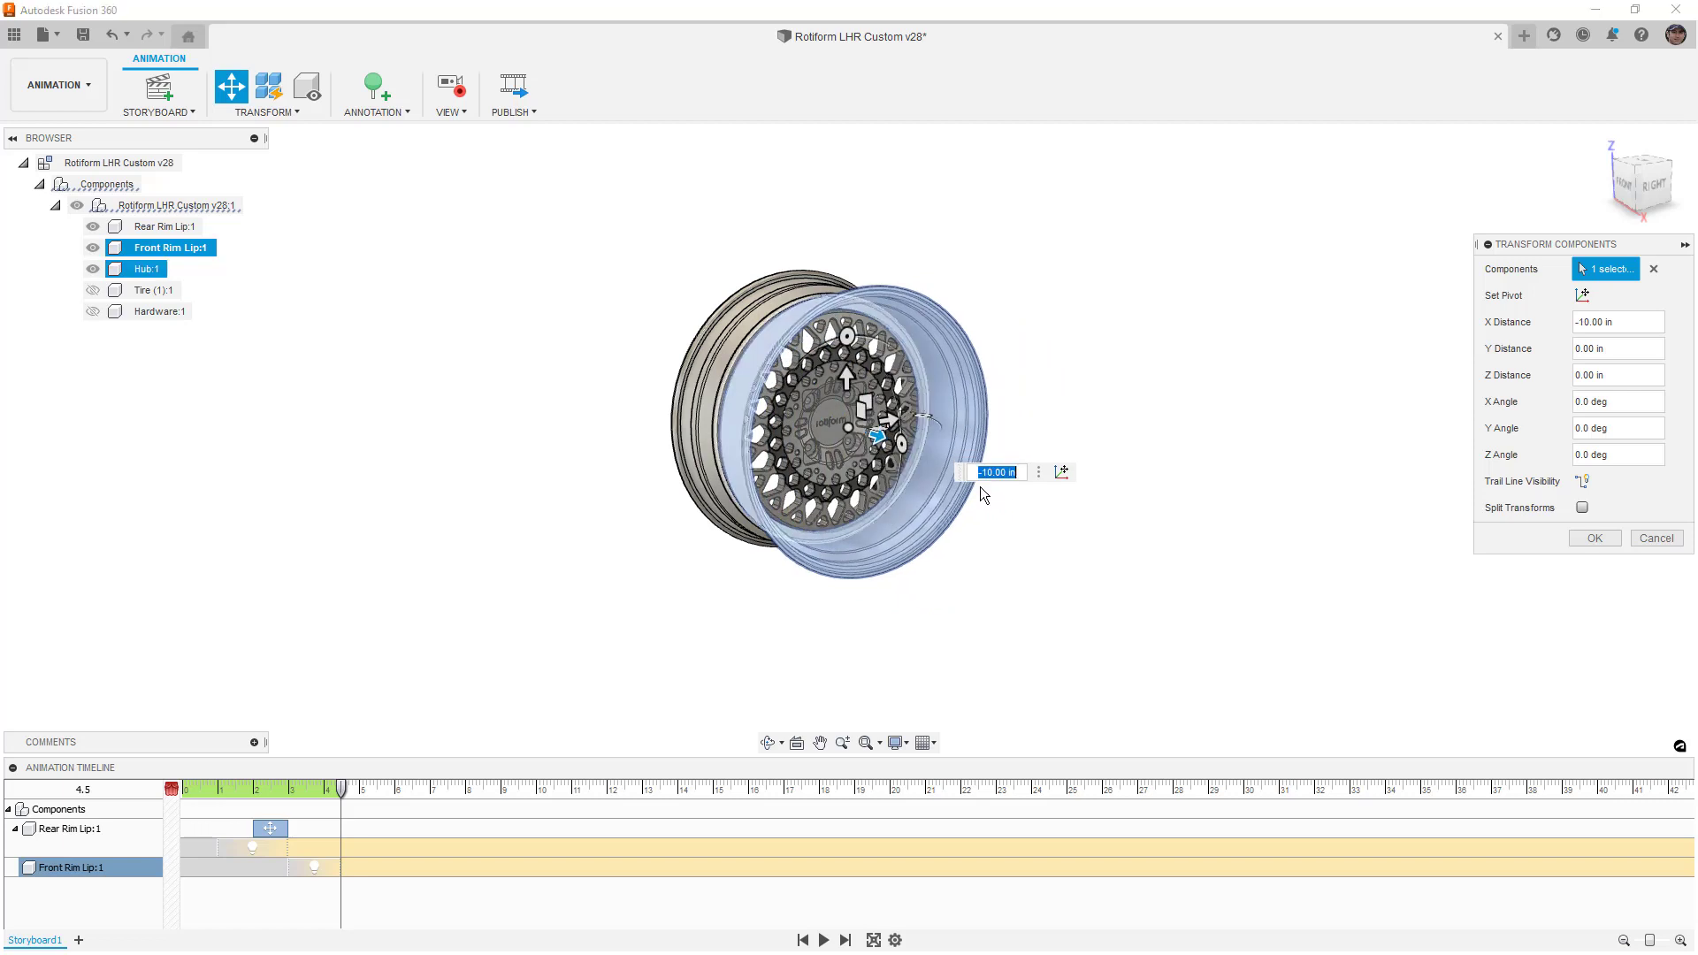
pyautogui.click(1608, 538)
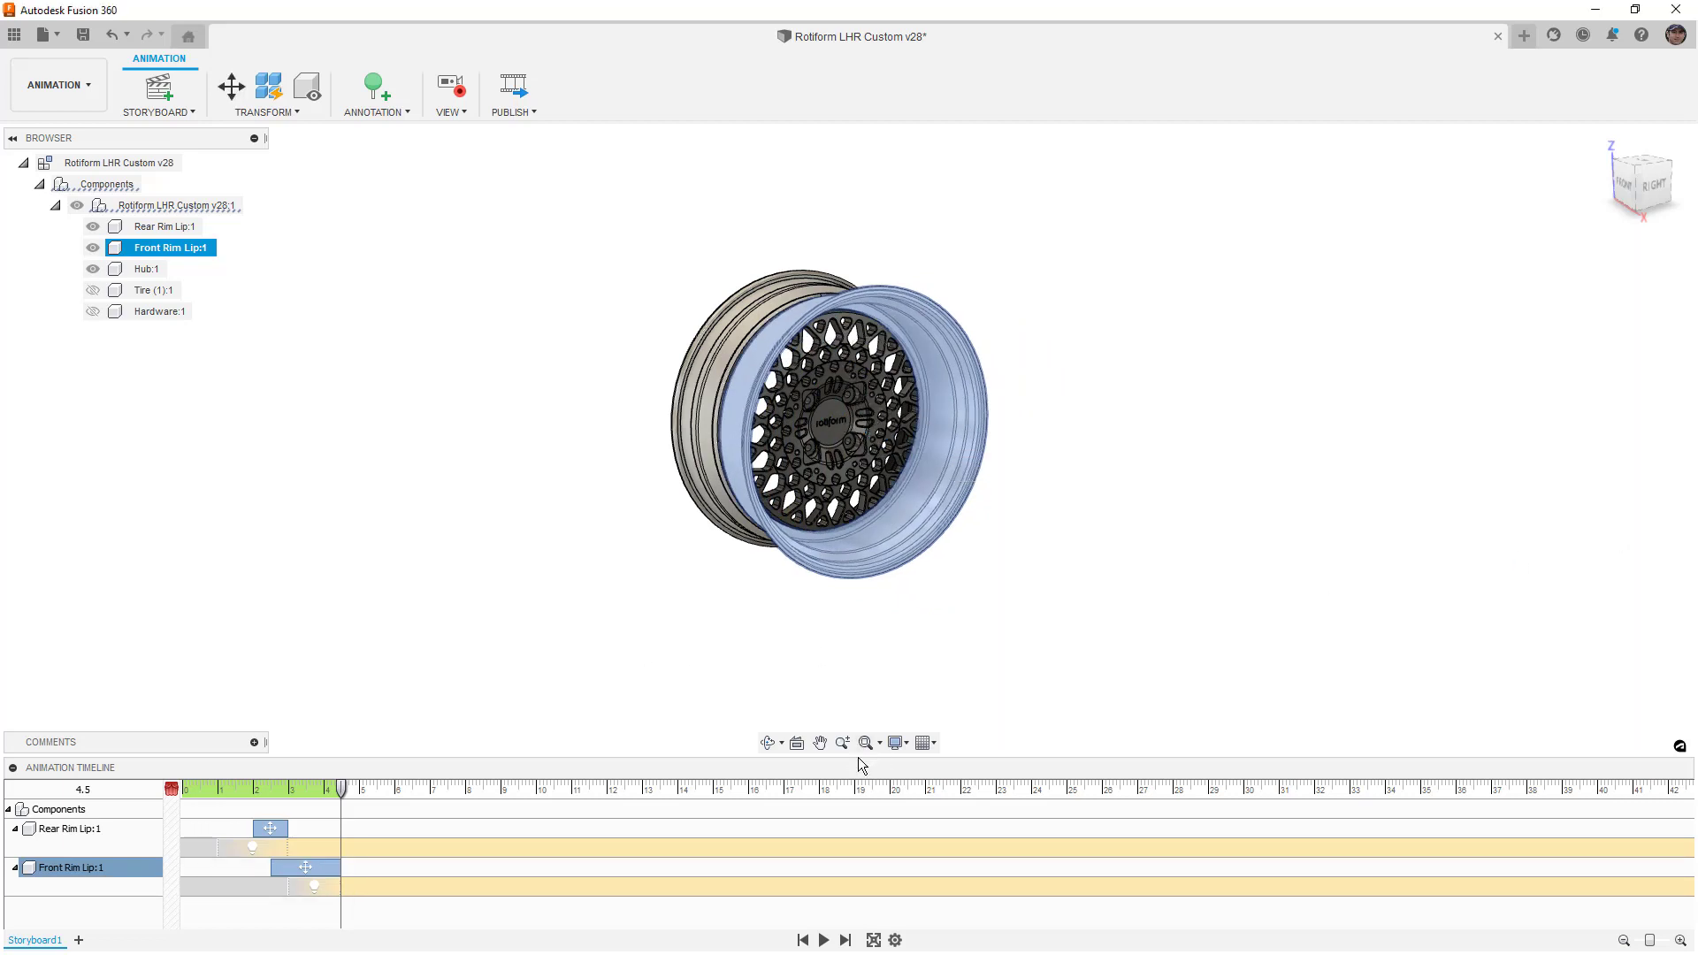
pyautogui.click(824, 939)
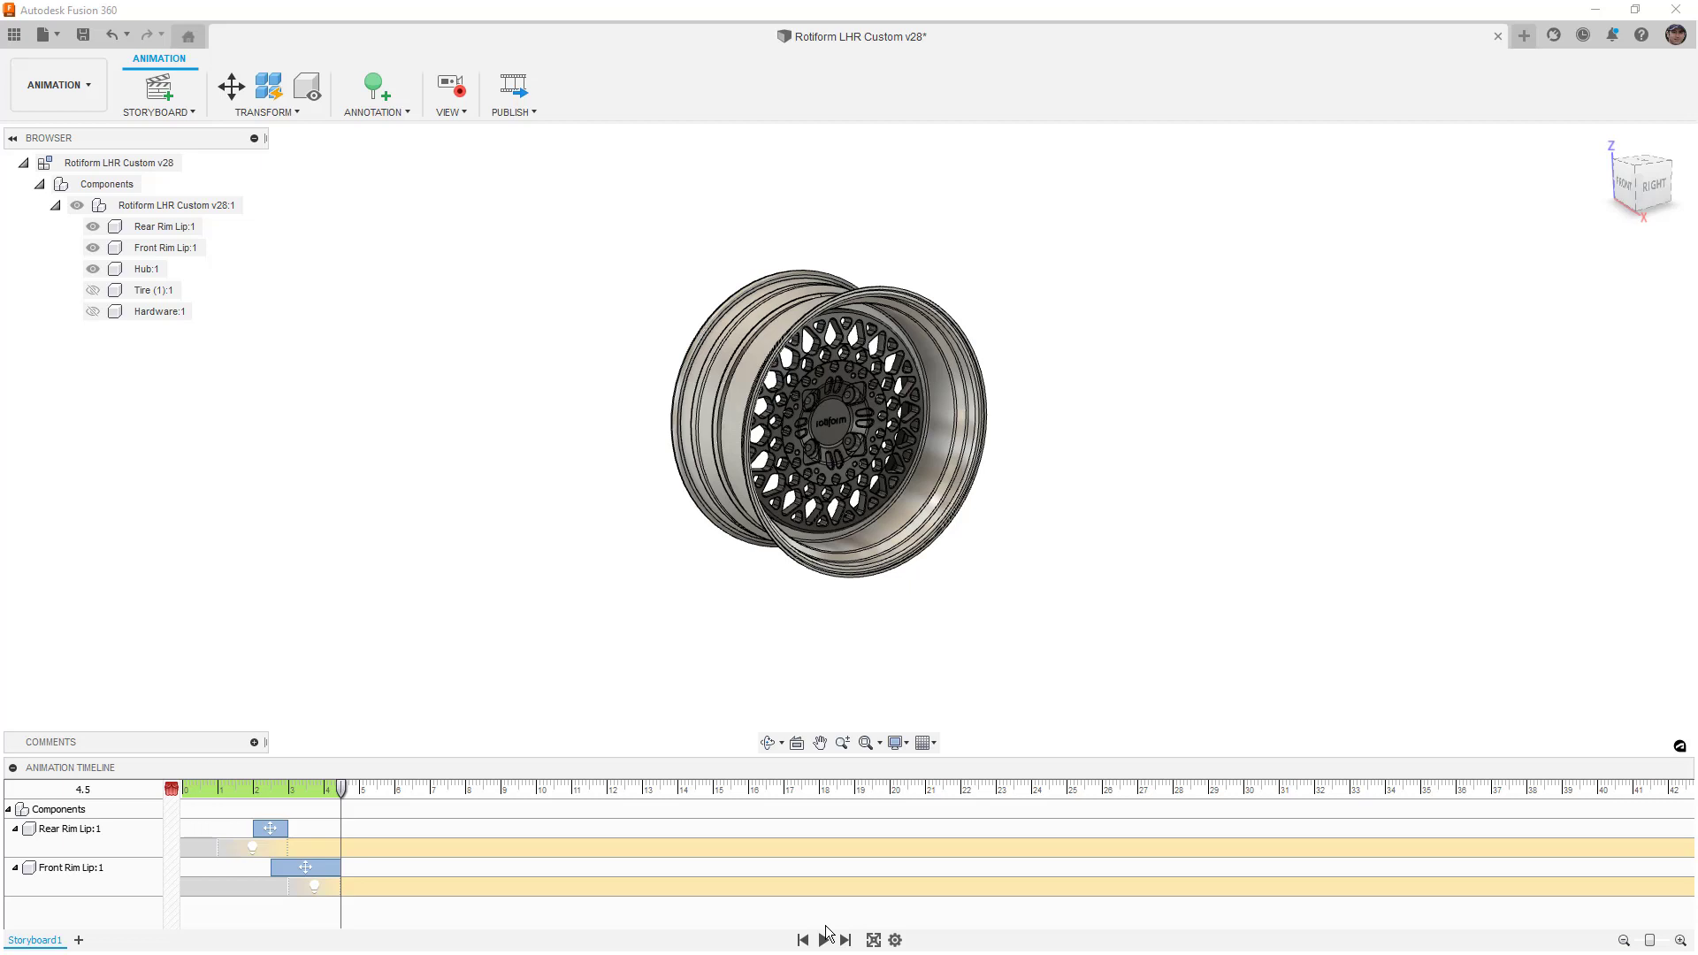
pyautogui.moveTo(340, 789); pyautogui.dragTo(296, 796)
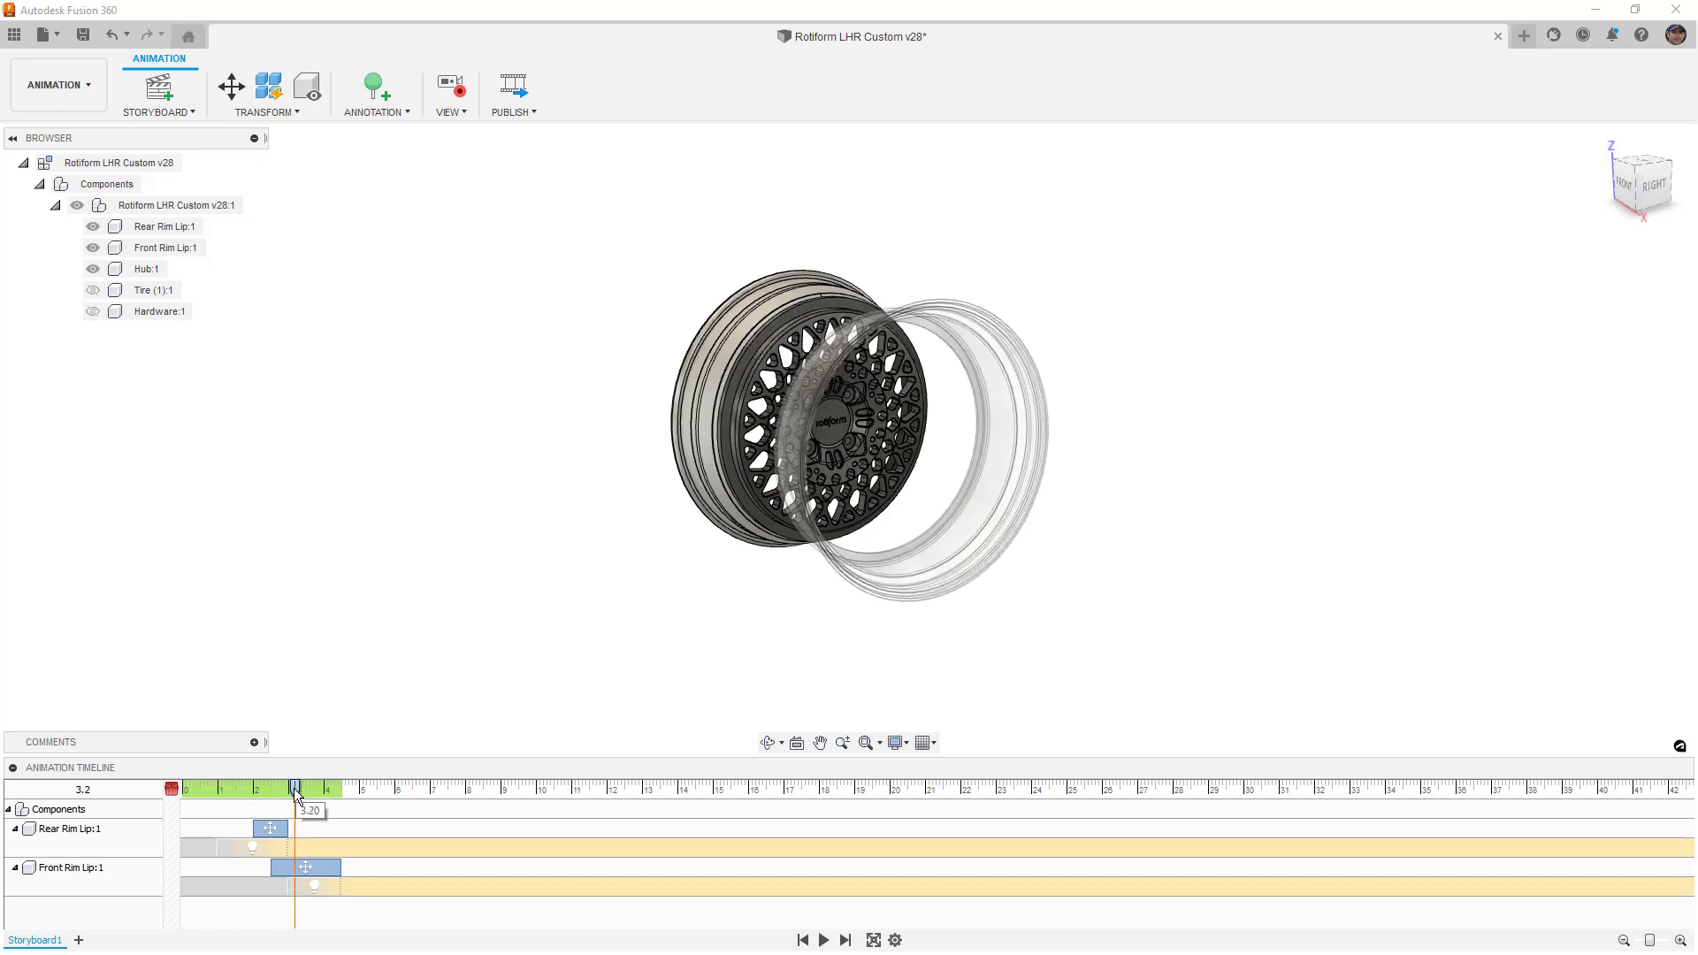
pyautogui.moveTo(299, 791); pyautogui.dragTo(378, 794)
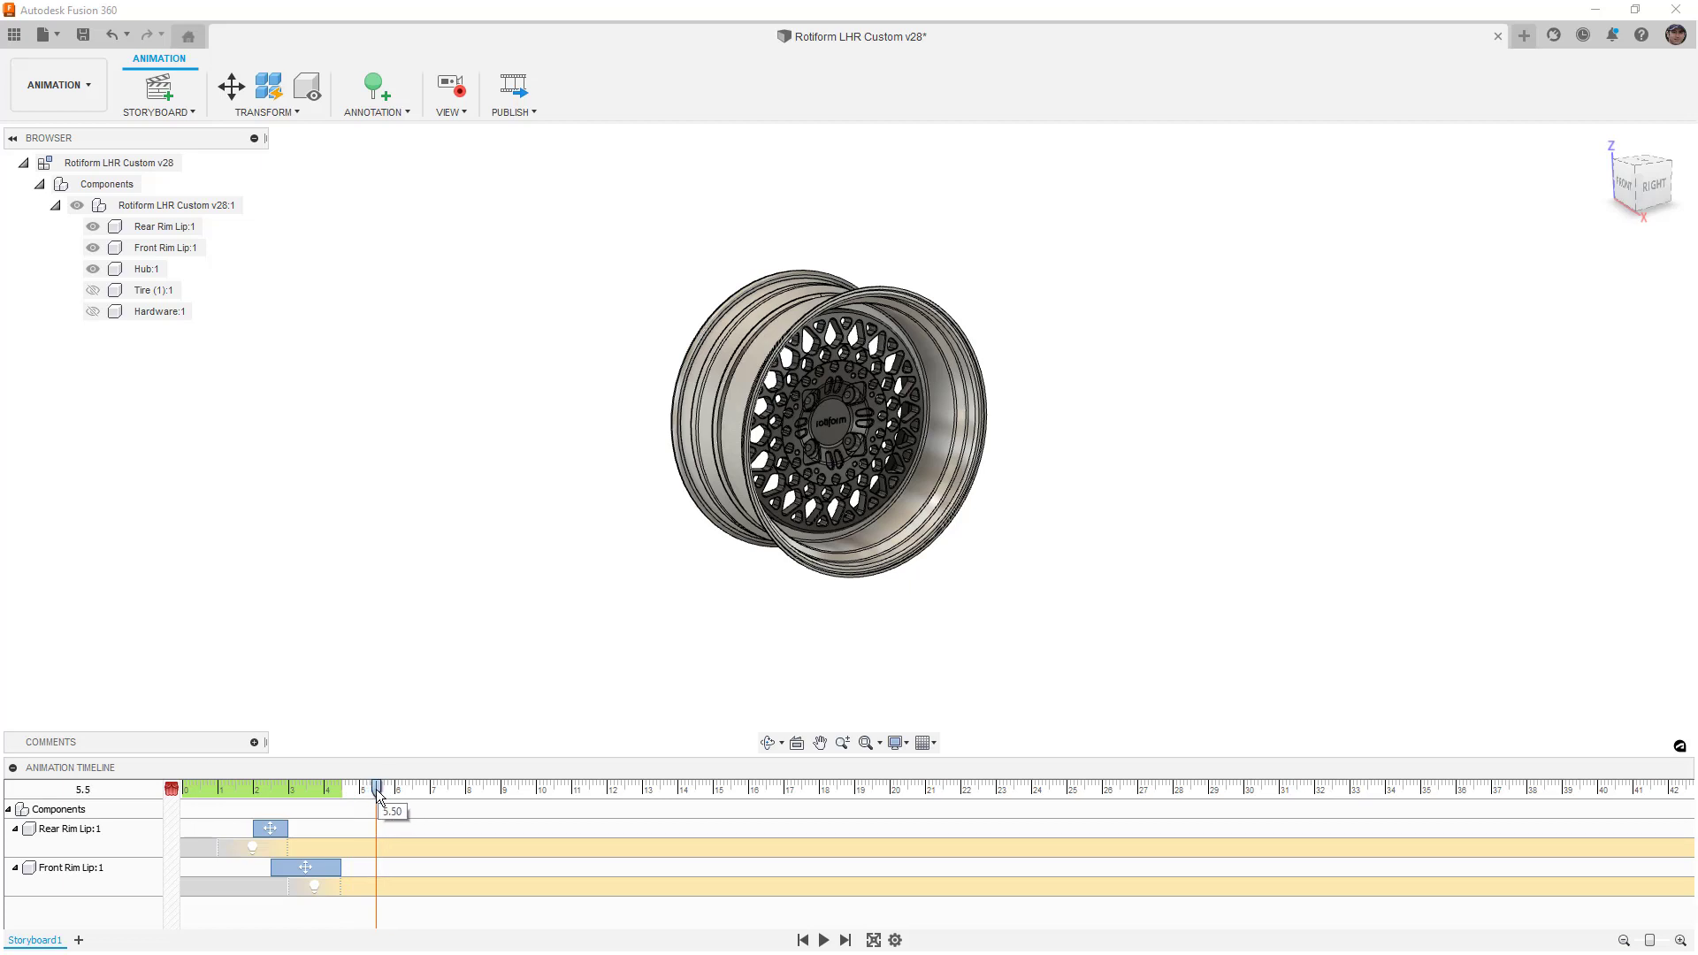
# - Show the Hardware bolts with a 1.5-second visibility action
pyautogui.click(92, 311)
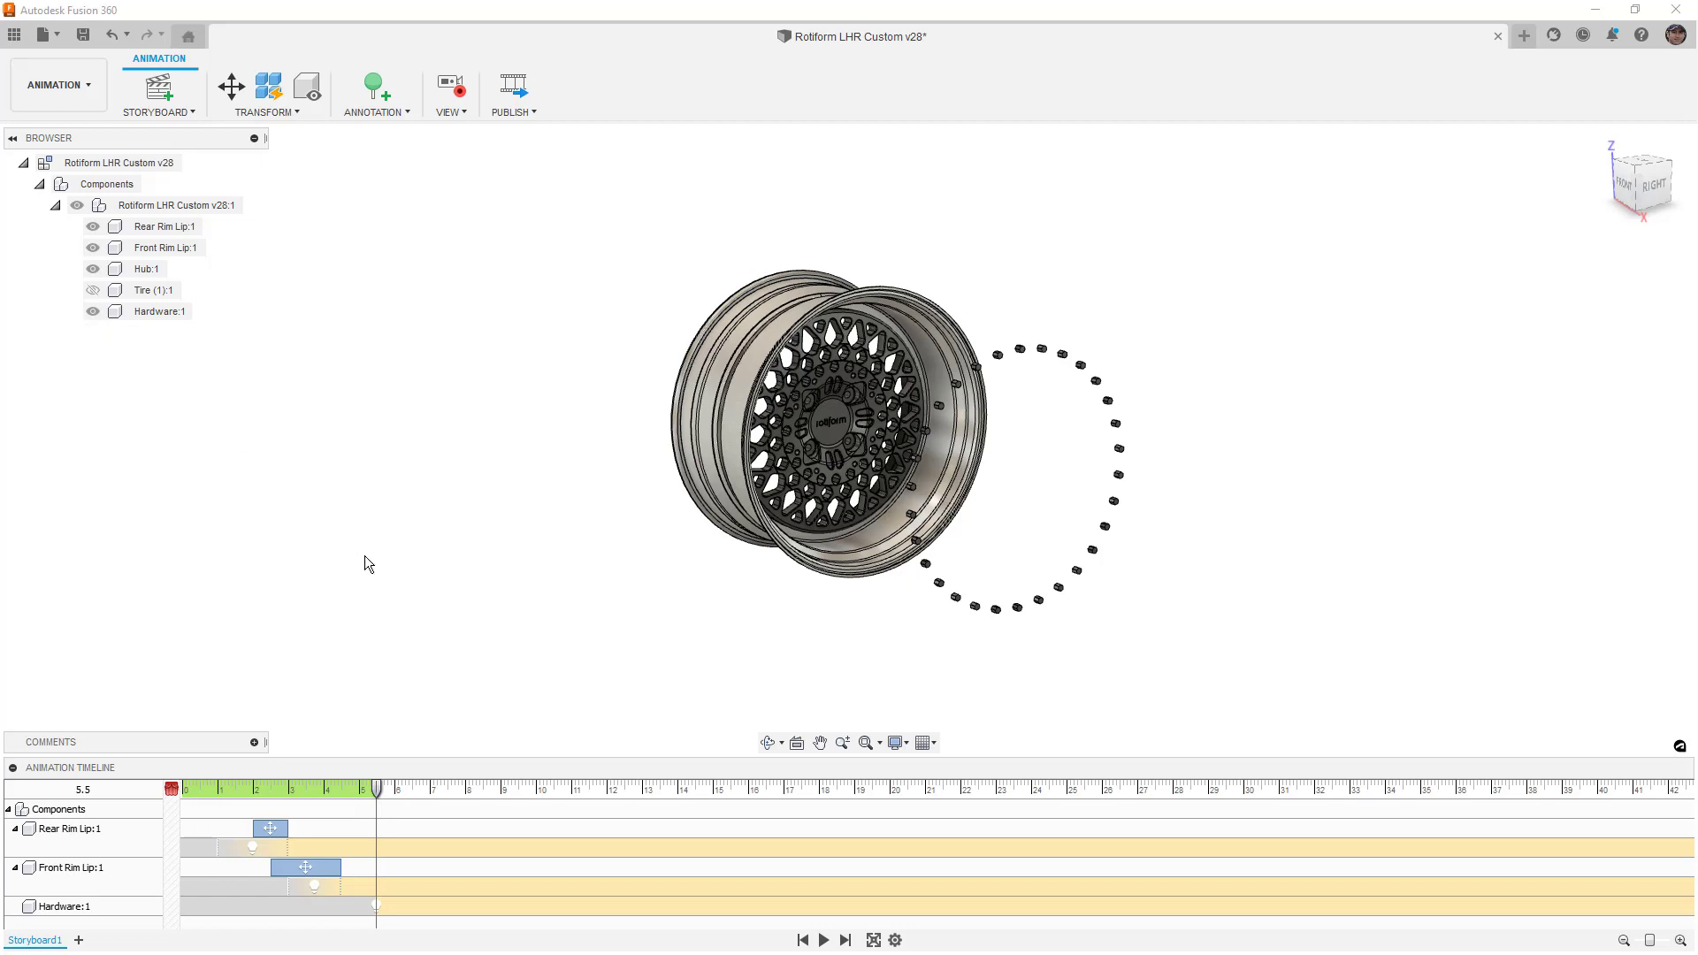
pyautogui.click(381, 906)
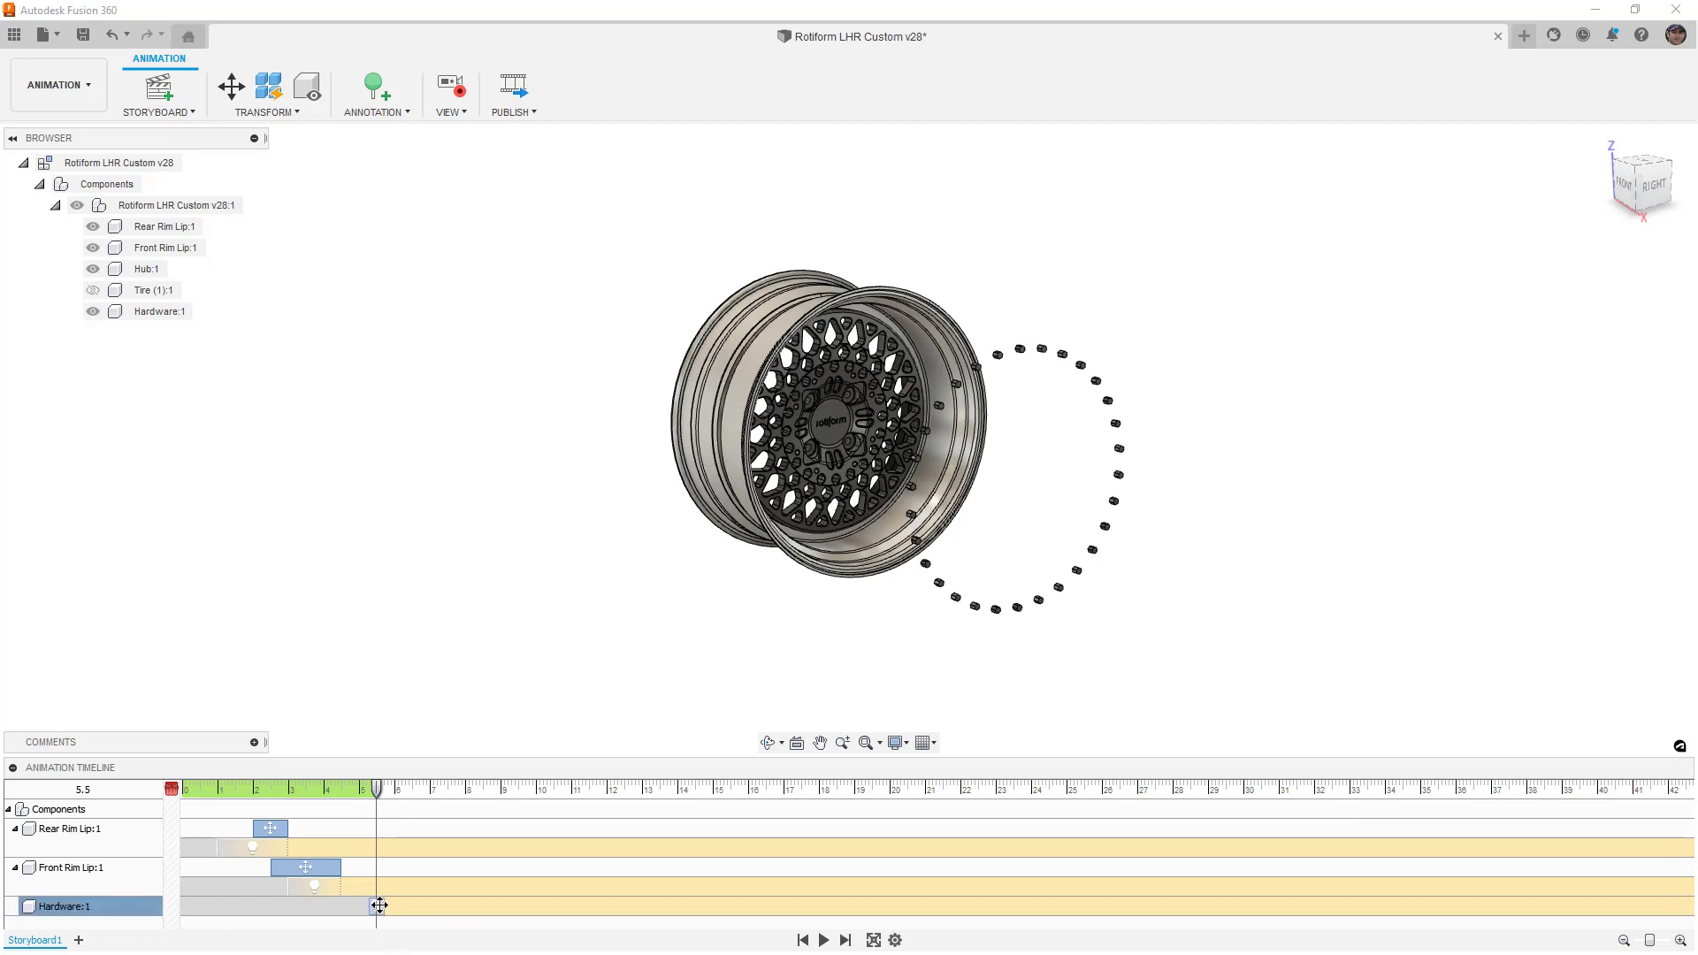
pyautogui.rightClick(379, 904)
pyautogui.click(428, 812)
pyautogui.click(442, 785)
pyautogui.press('BackSpace')
pyautogui.press('BackSpace')
pyautogui.write('1')
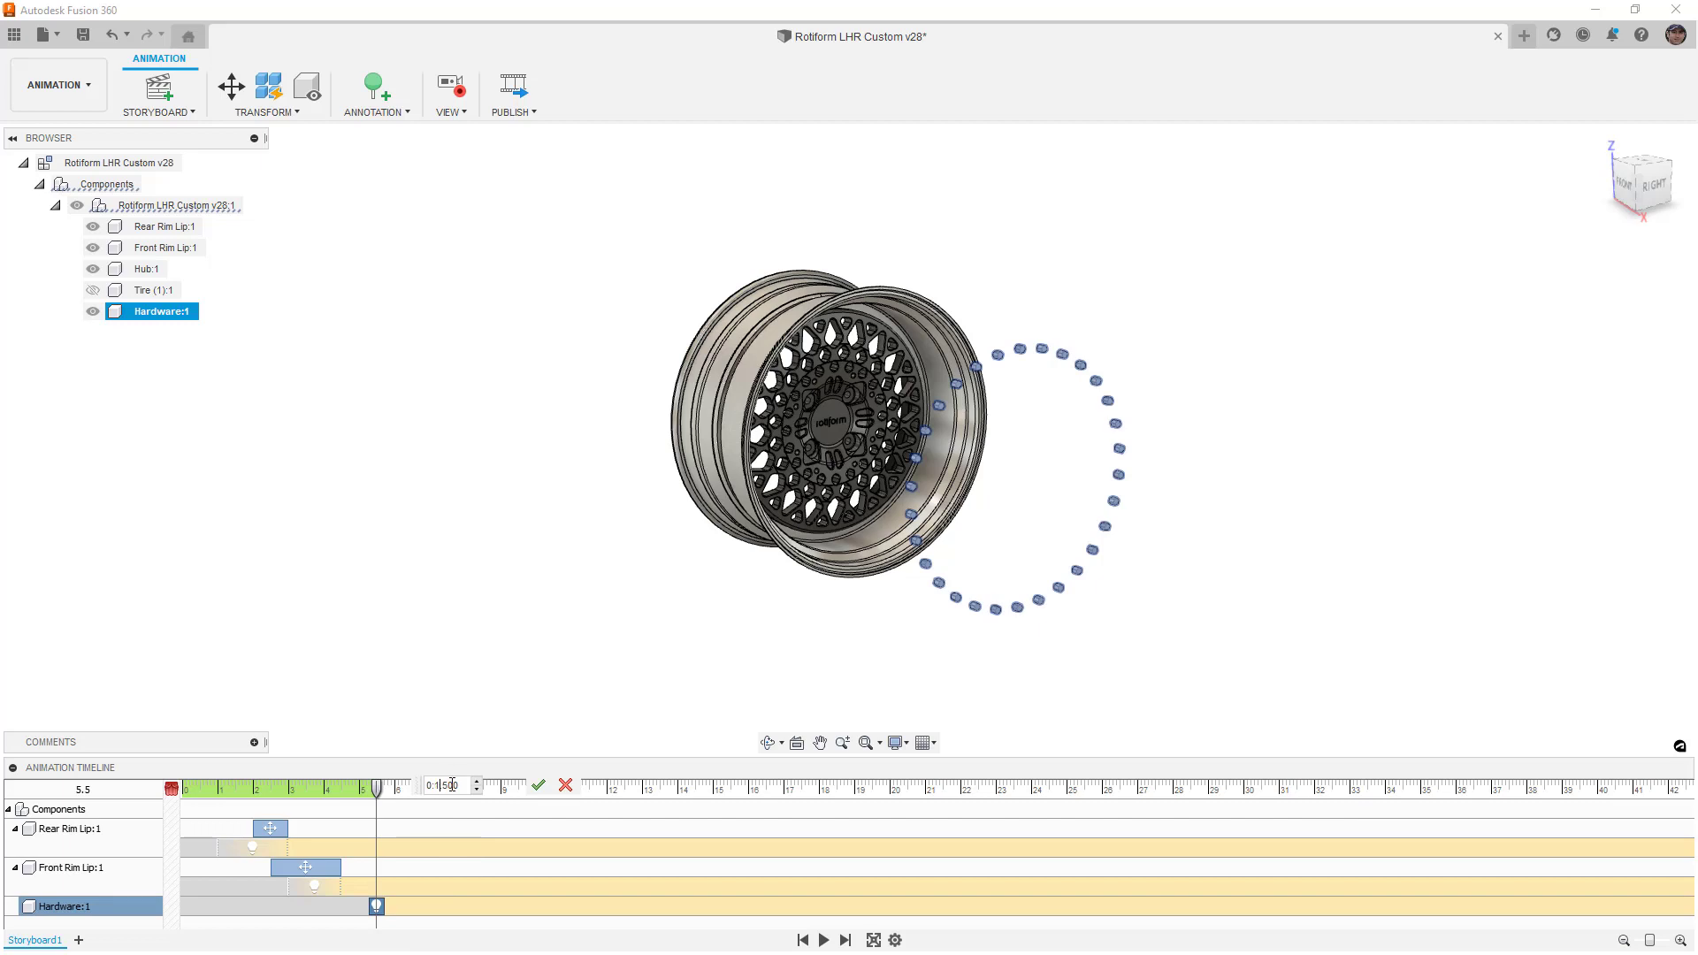
pyautogui.click(538, 785)
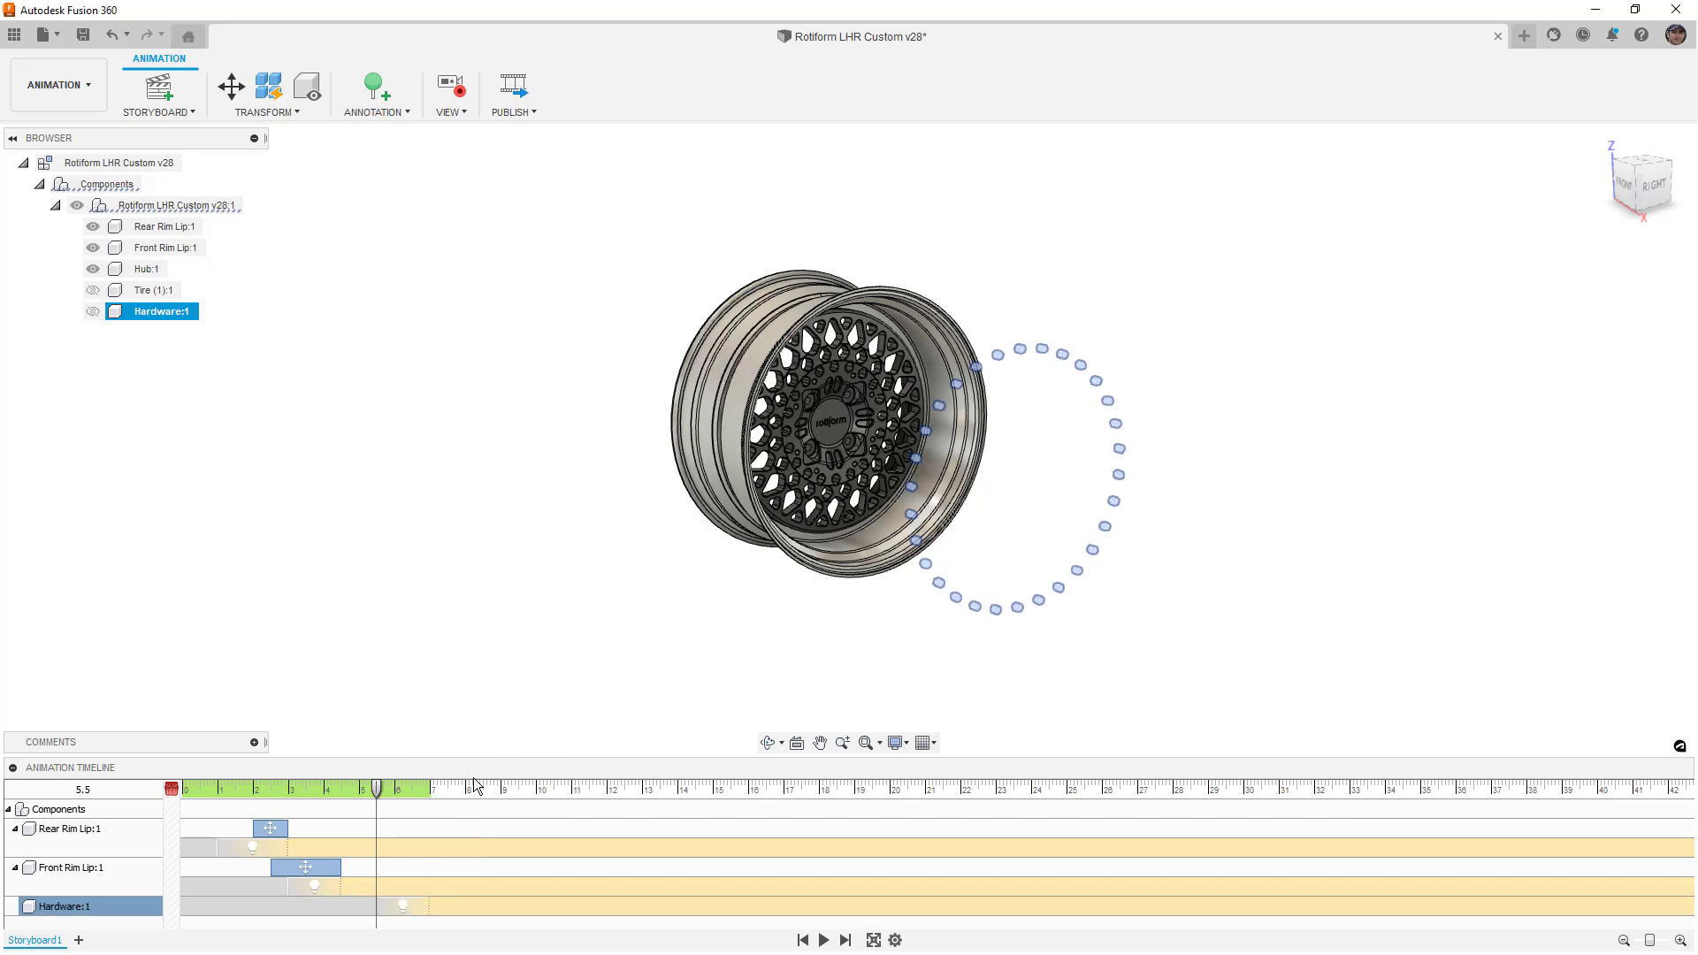
# - Advance the playhead and slide the bolt ring about -17 in along X onto the rim
pyautogui.moveTo(379, 785); pyautogui.dragTo(434, 795)
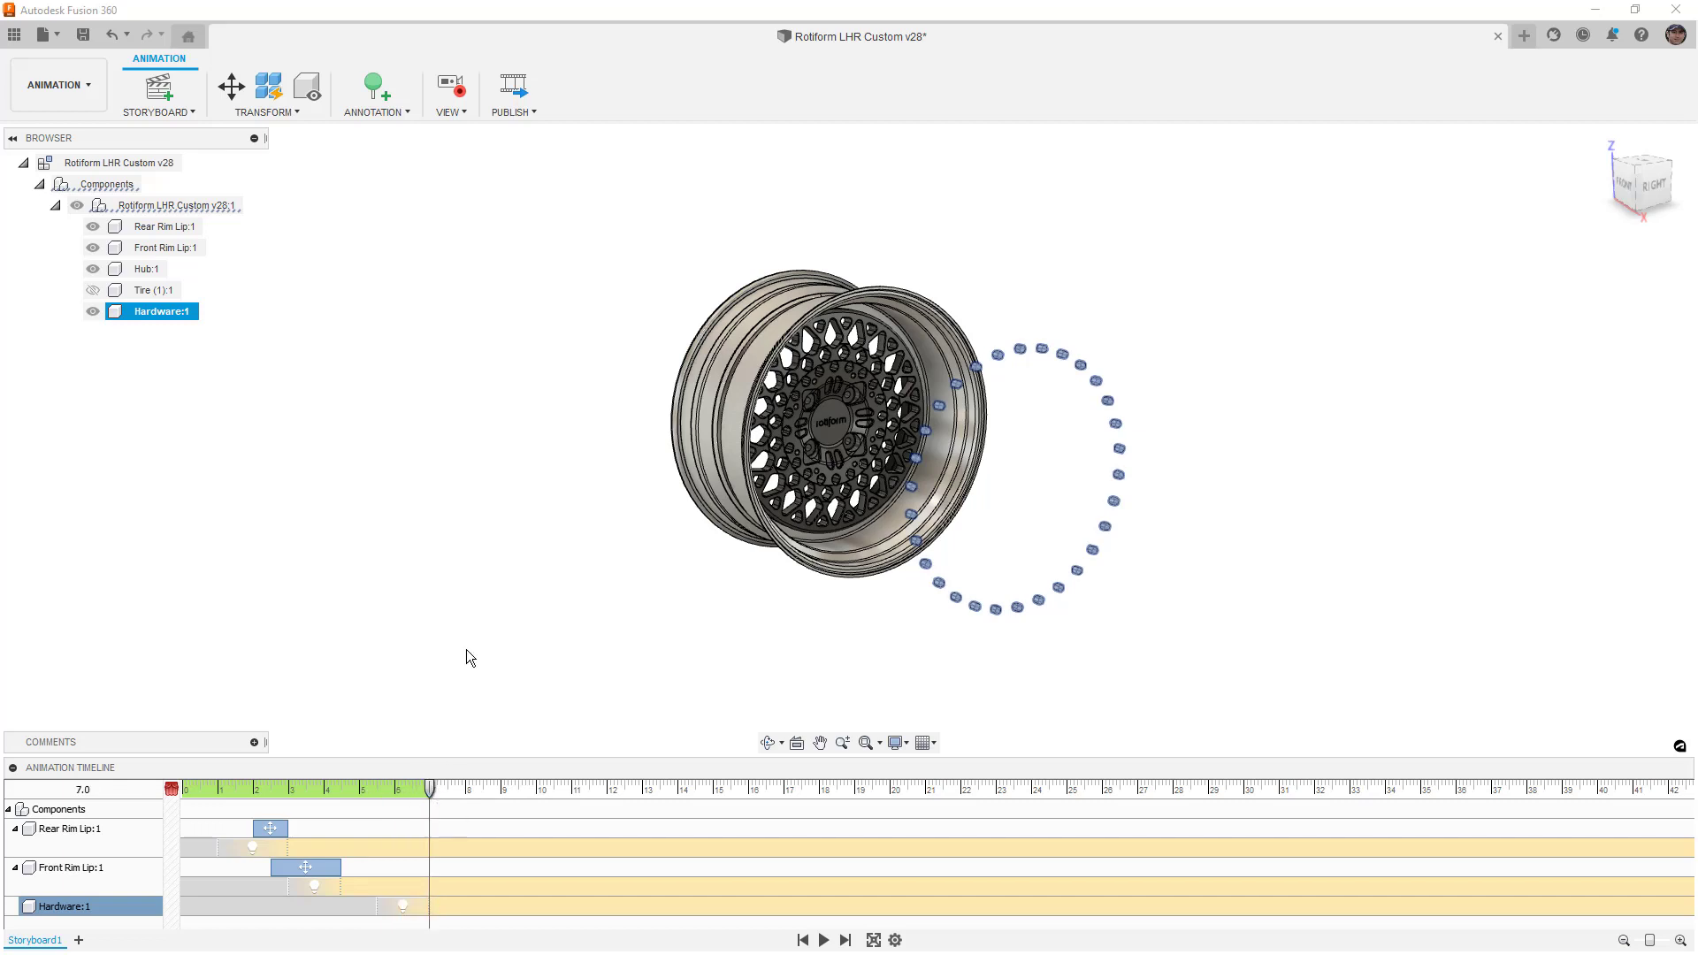
pyautogui.click(231, 86)
pyautogui.moveTo(1055, 352); pyautogui.dragTo(836, 352)
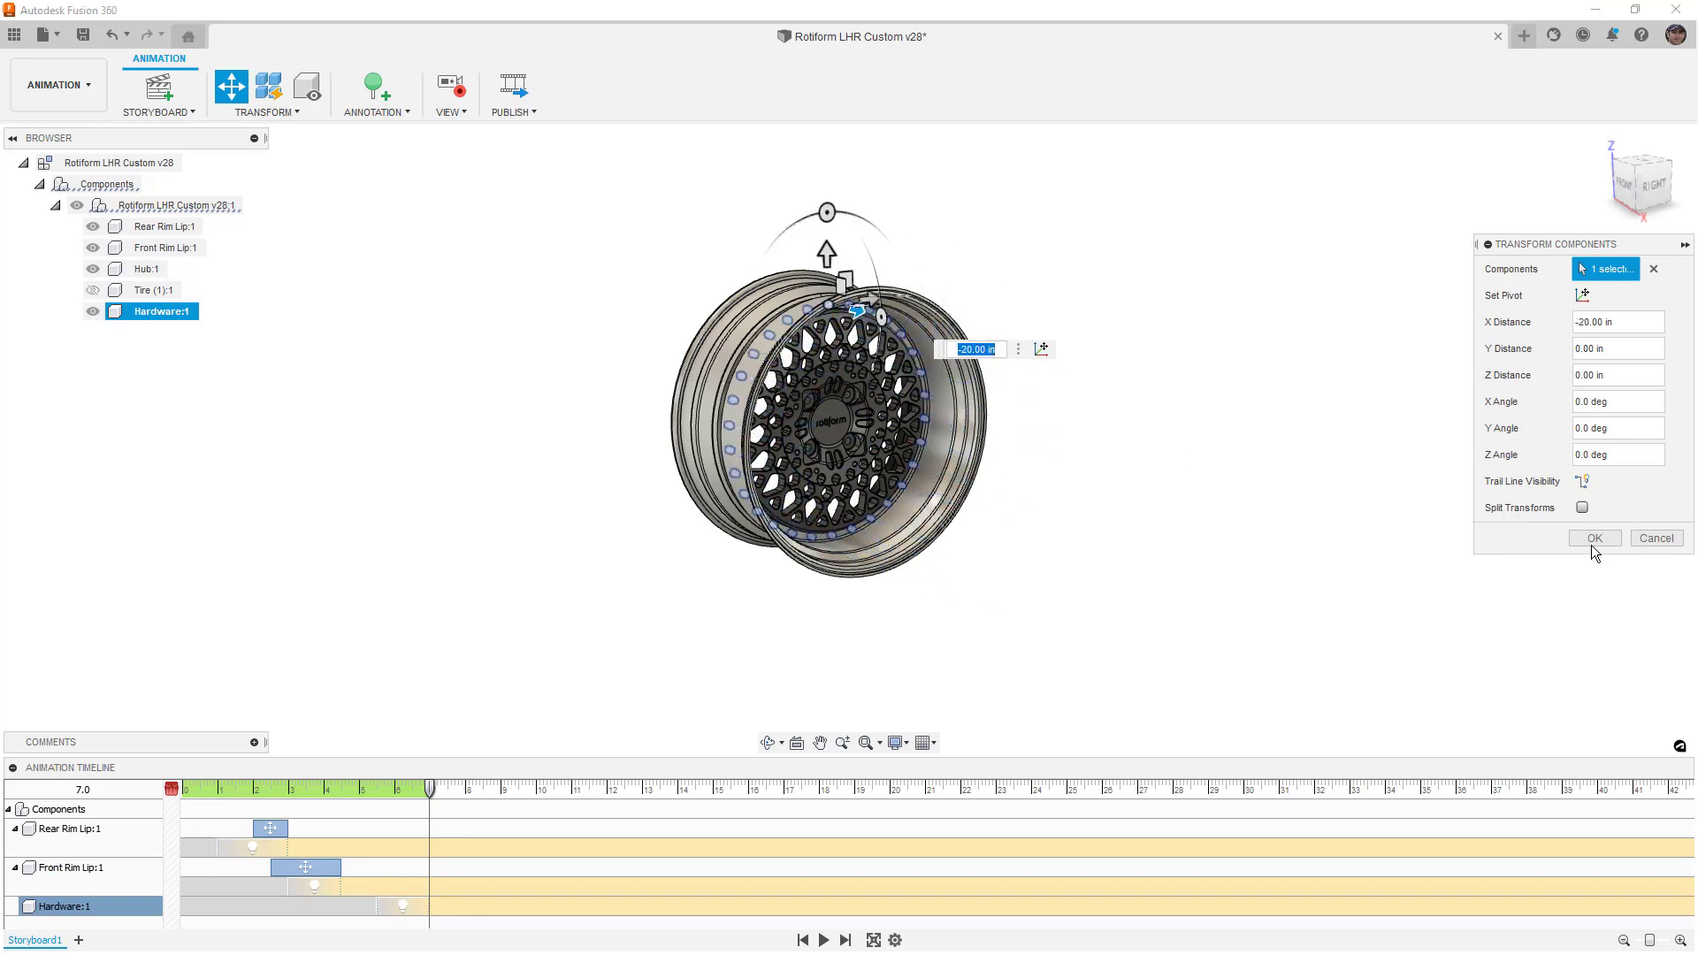
# - Commit the hardware's 20-inch outward move, play the animation back, and select Tire (1):1
pyautogui.click(1592, 537)
pyautogui.click(823, 940)
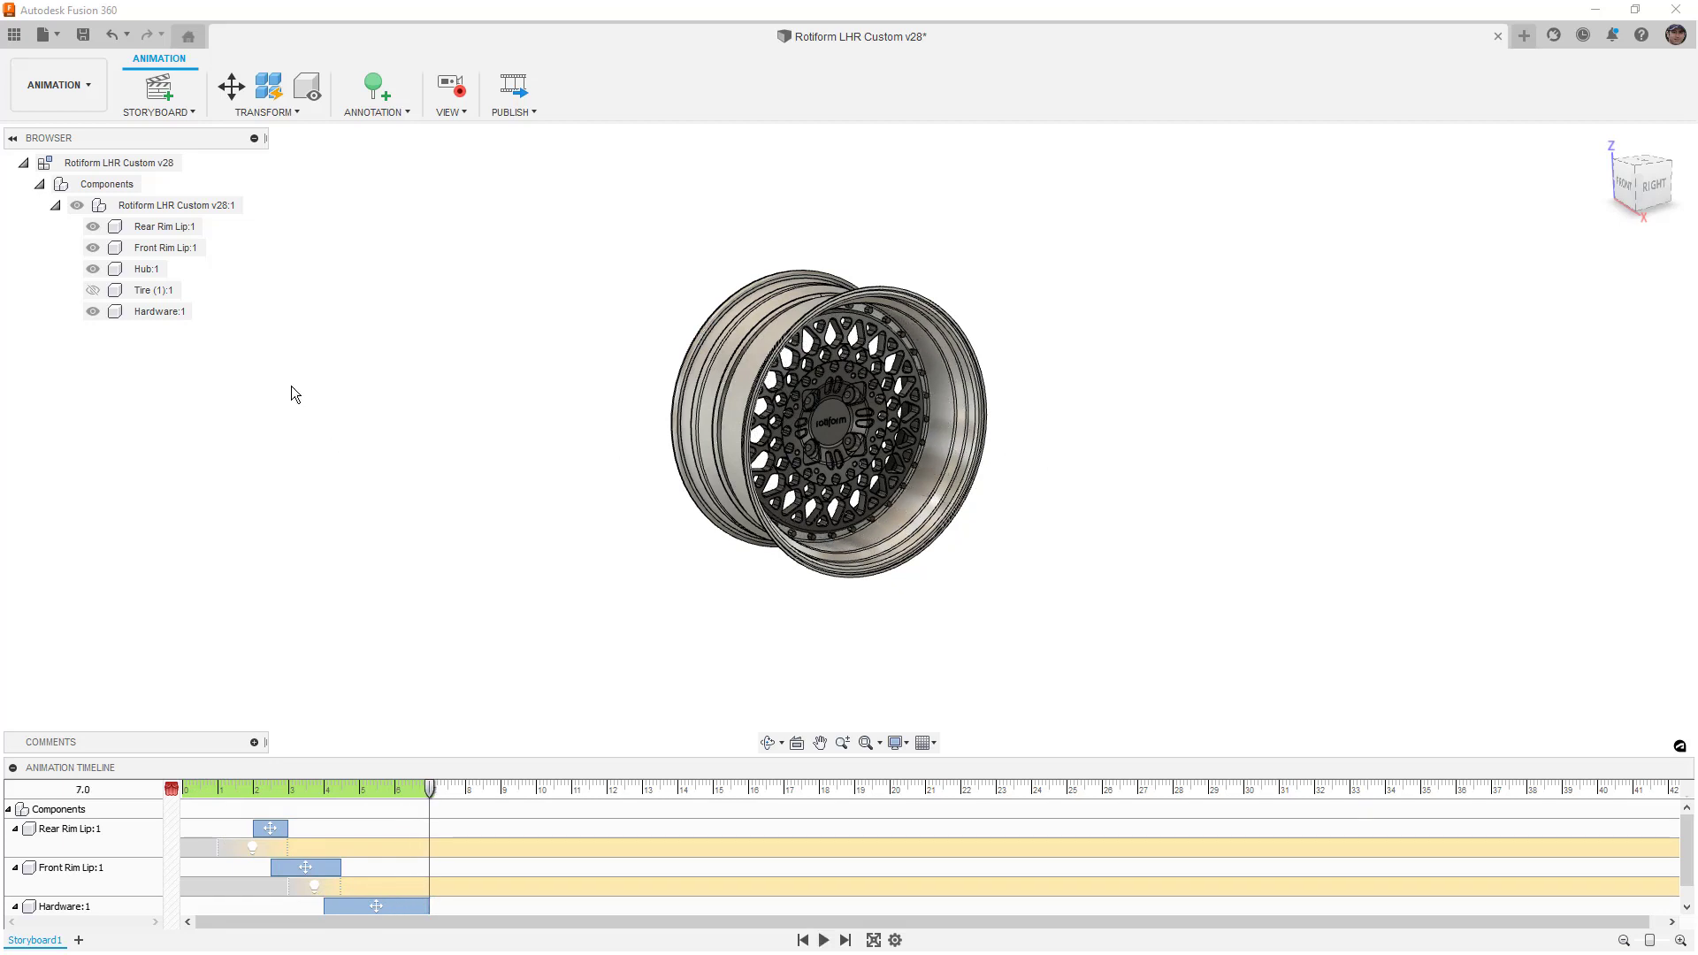
pyautogui.click(93, 292)
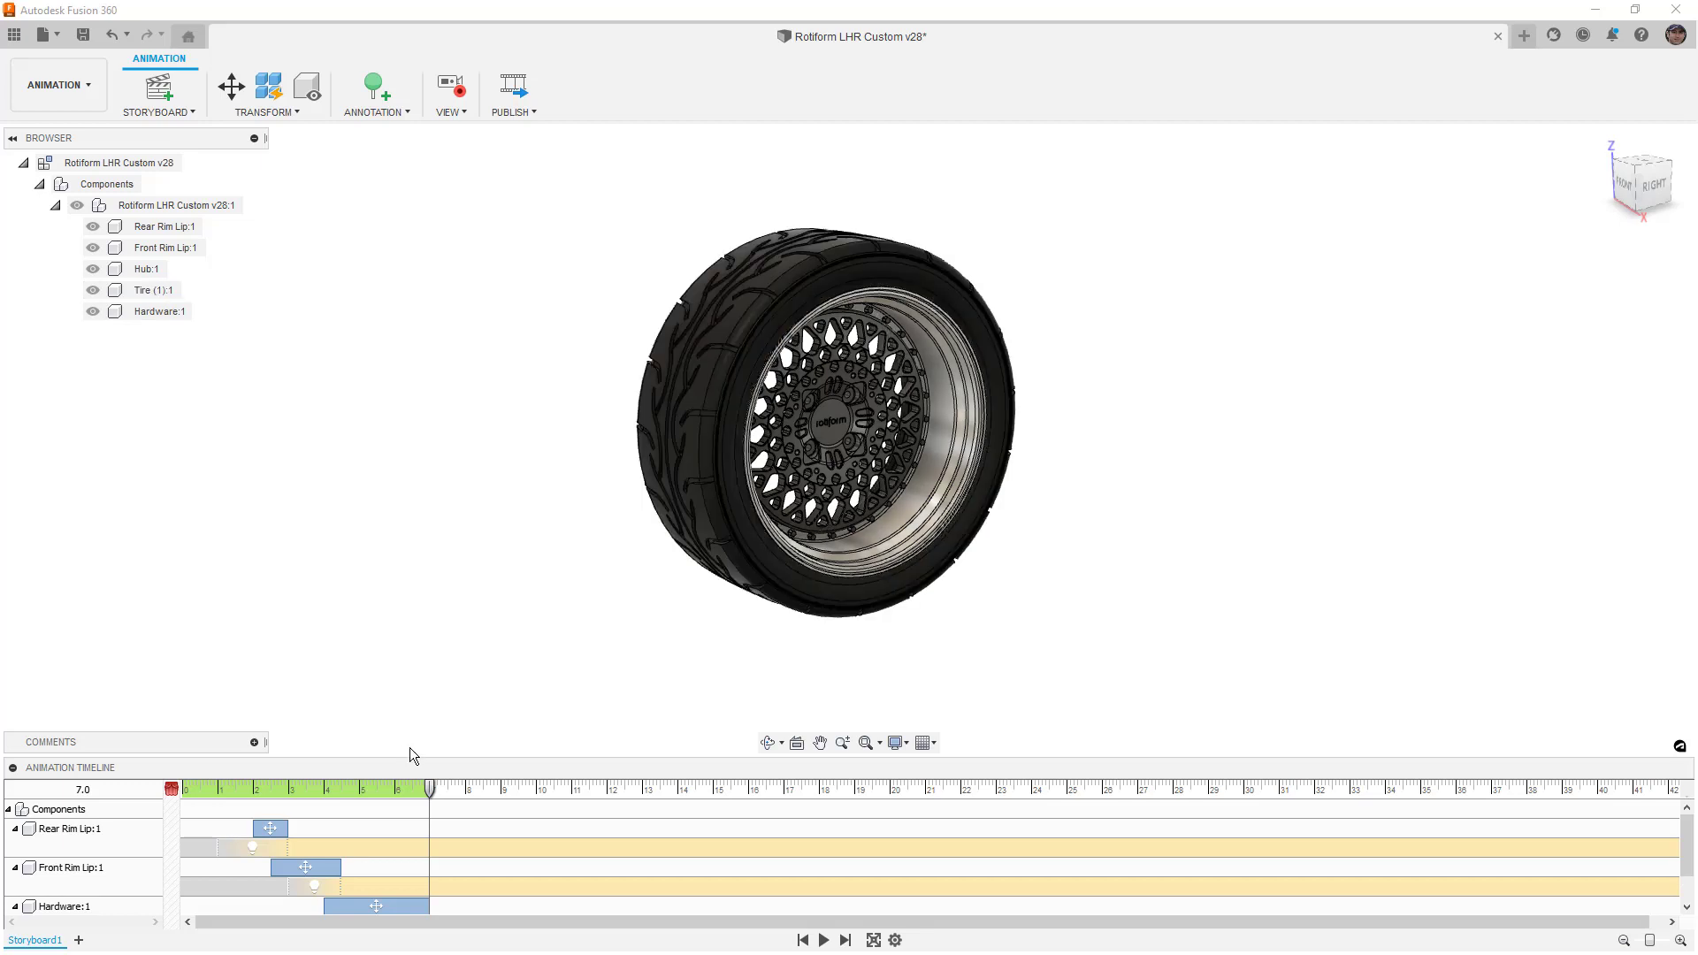
# - Enlarge the timeline and set the Tire (1):1 action's duration to 4.5 seconds
pyautogui.scroll(-2, 454, 856)
pyautogui.scroll(2, 454, 856)
pyautogui.scroll(-2, 454, 858)
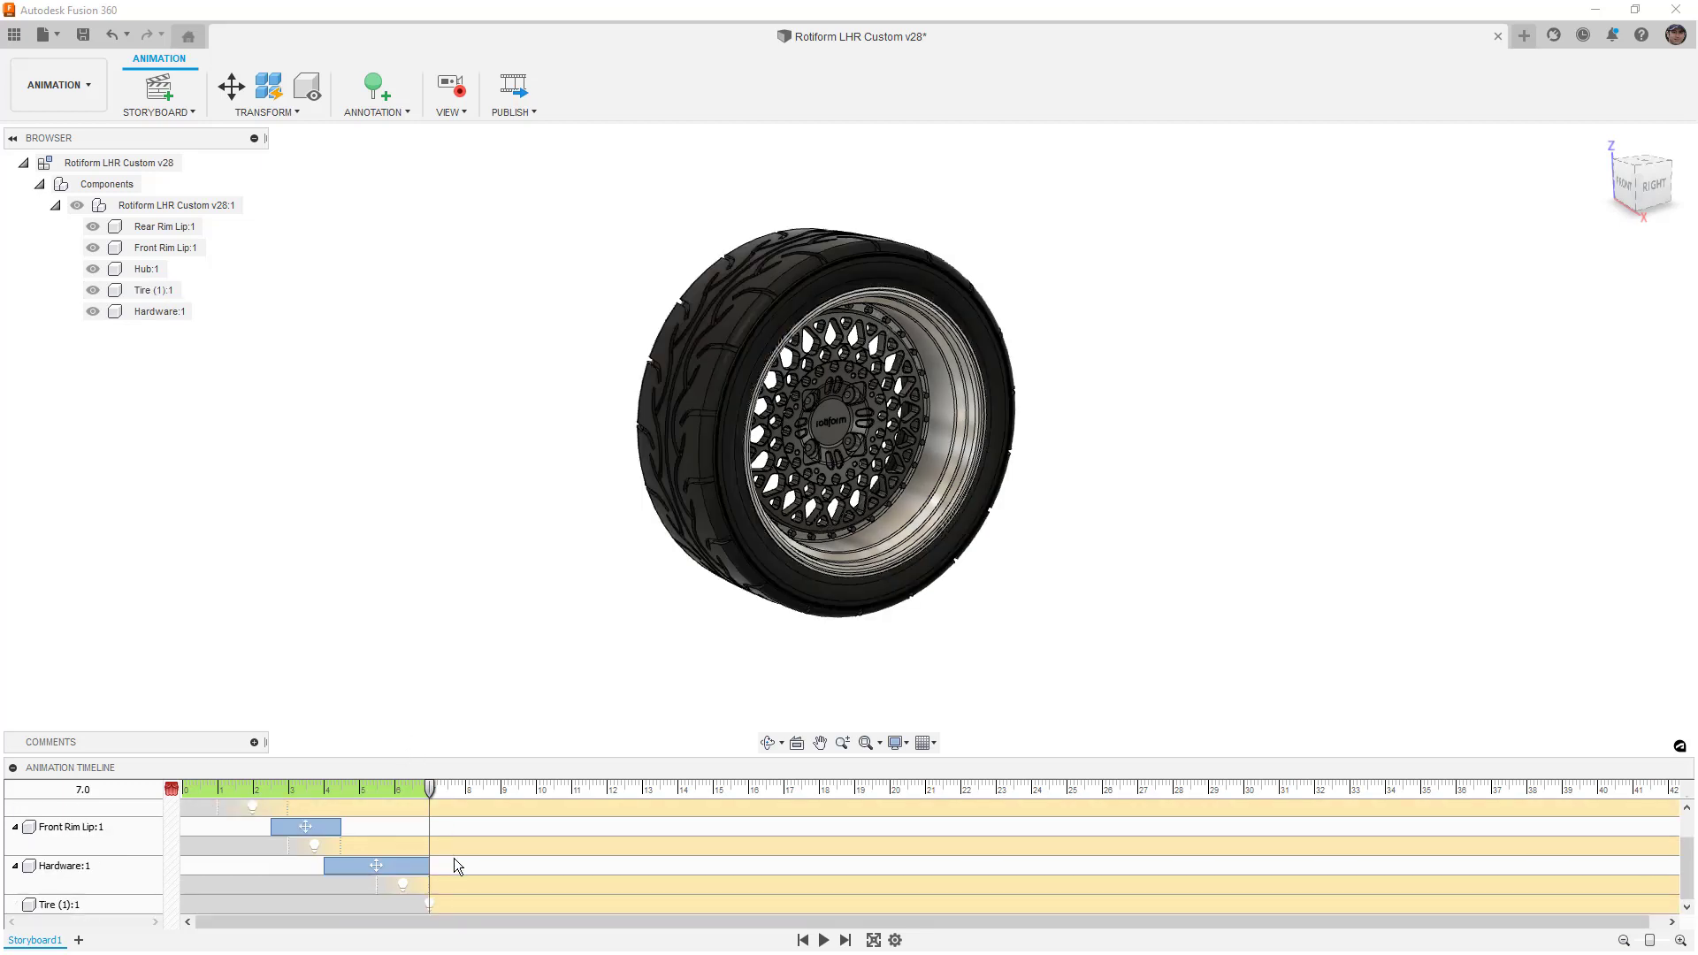
pyautogui.moveTo(479, 758); pyautogui.dragTo(474, 661)
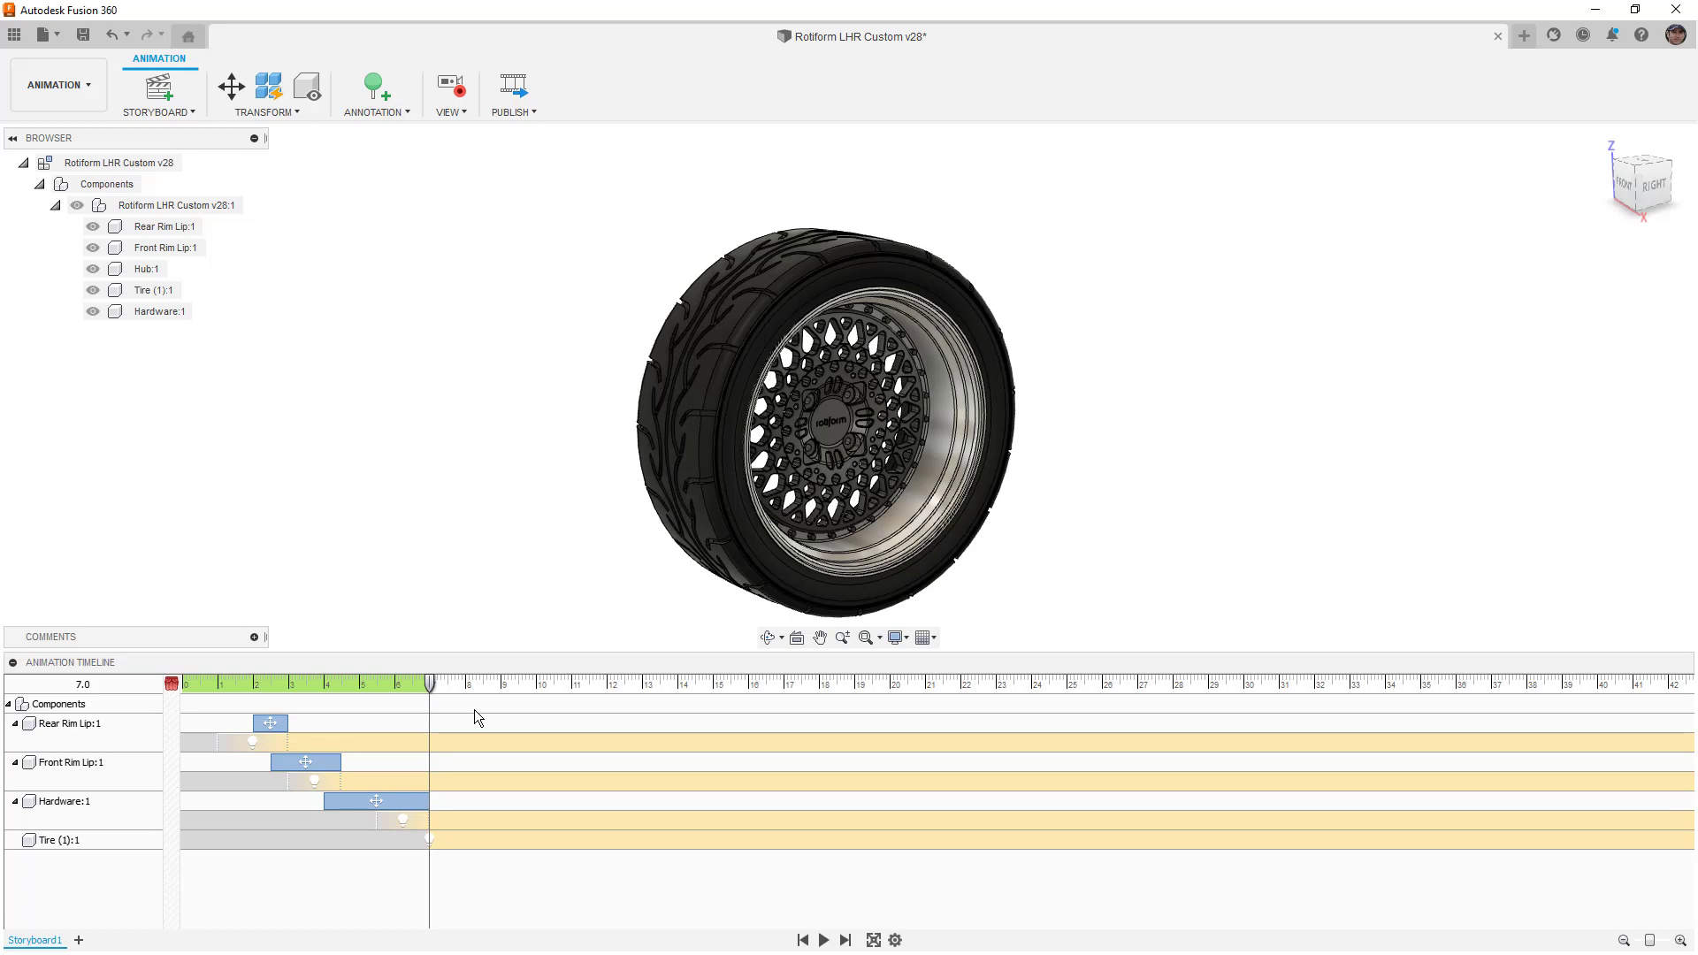
pyautogui.click(425, 838)
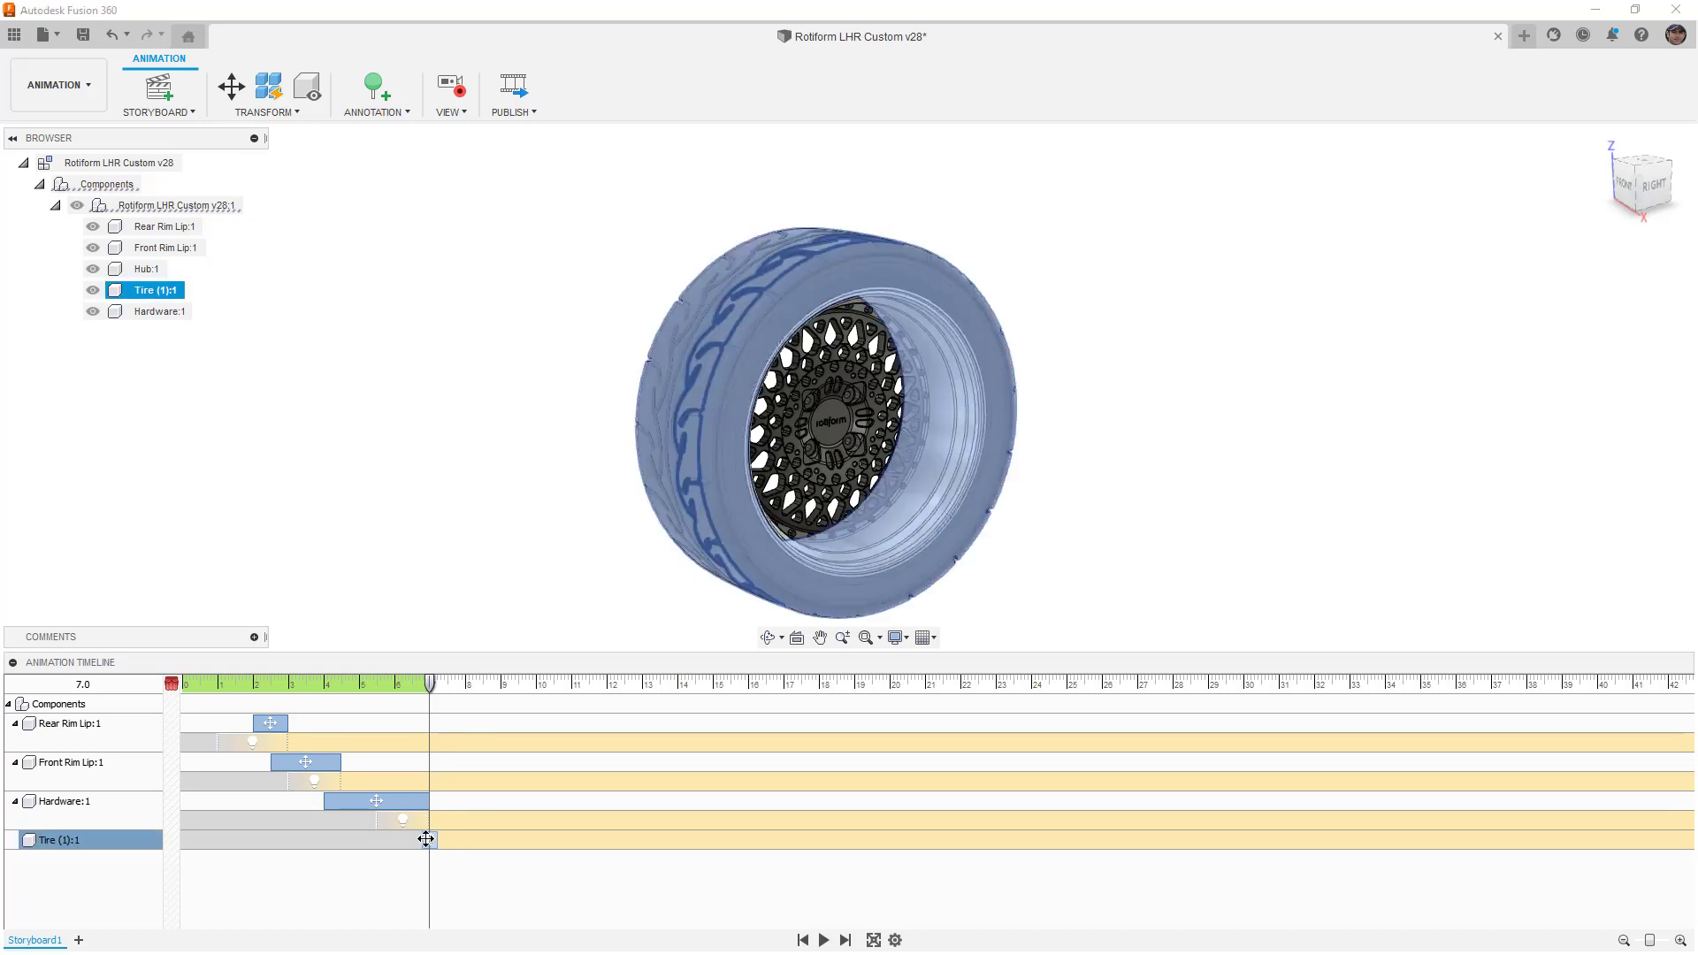
pyautogui.rightClick(426, 838)
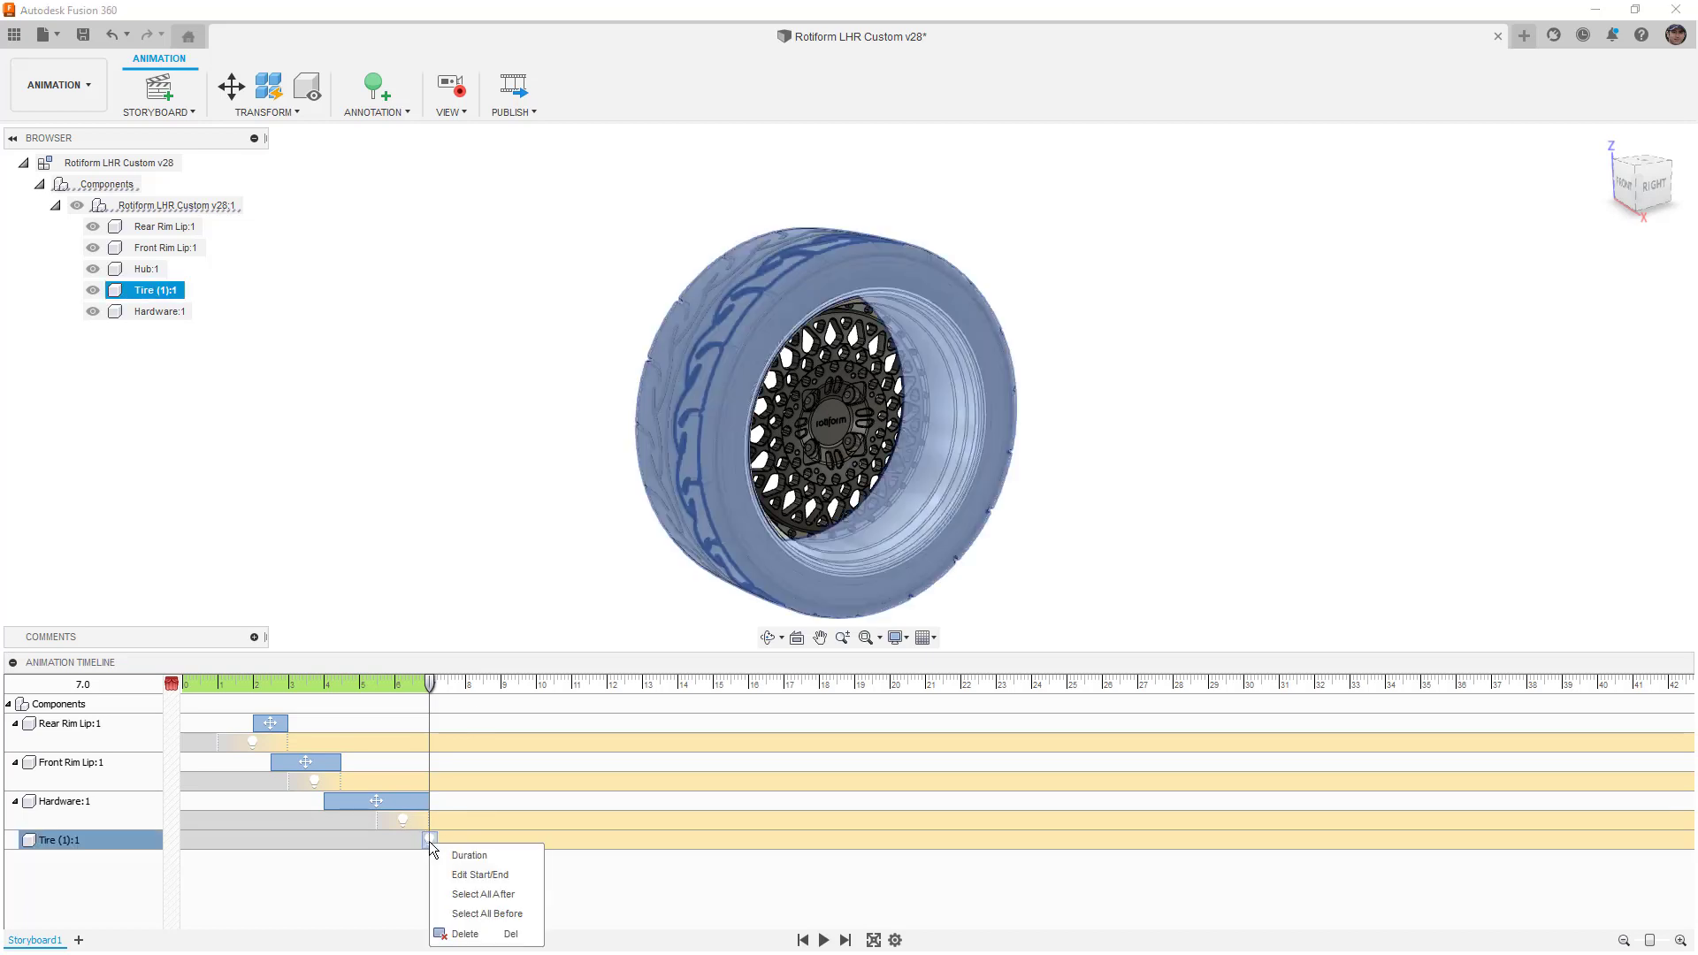
pyautogui.click(453, 852)
pyautogui.click(462, 828)
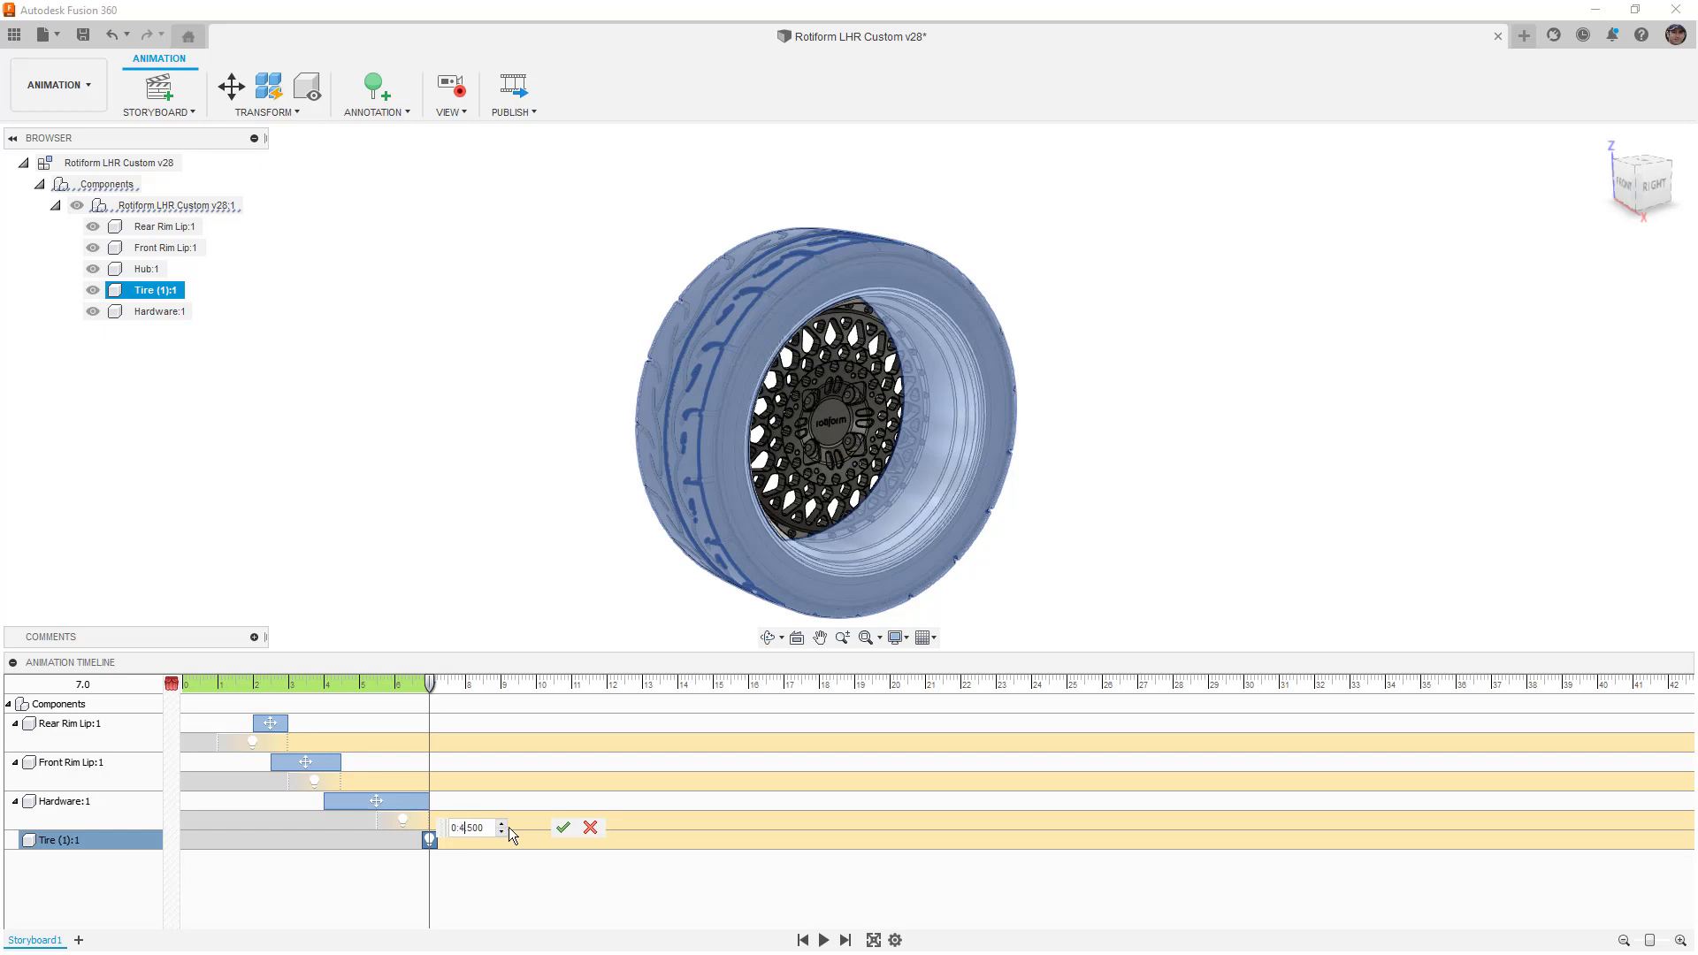
pyautogui.click(563, 828)
# - Shift the tire action to about 2.5 s, then trim its start later and preview
pyautogui.moveTo(501, 839); pyautogui.dragTo(347, 842)
pyautogui.click(823, 940)
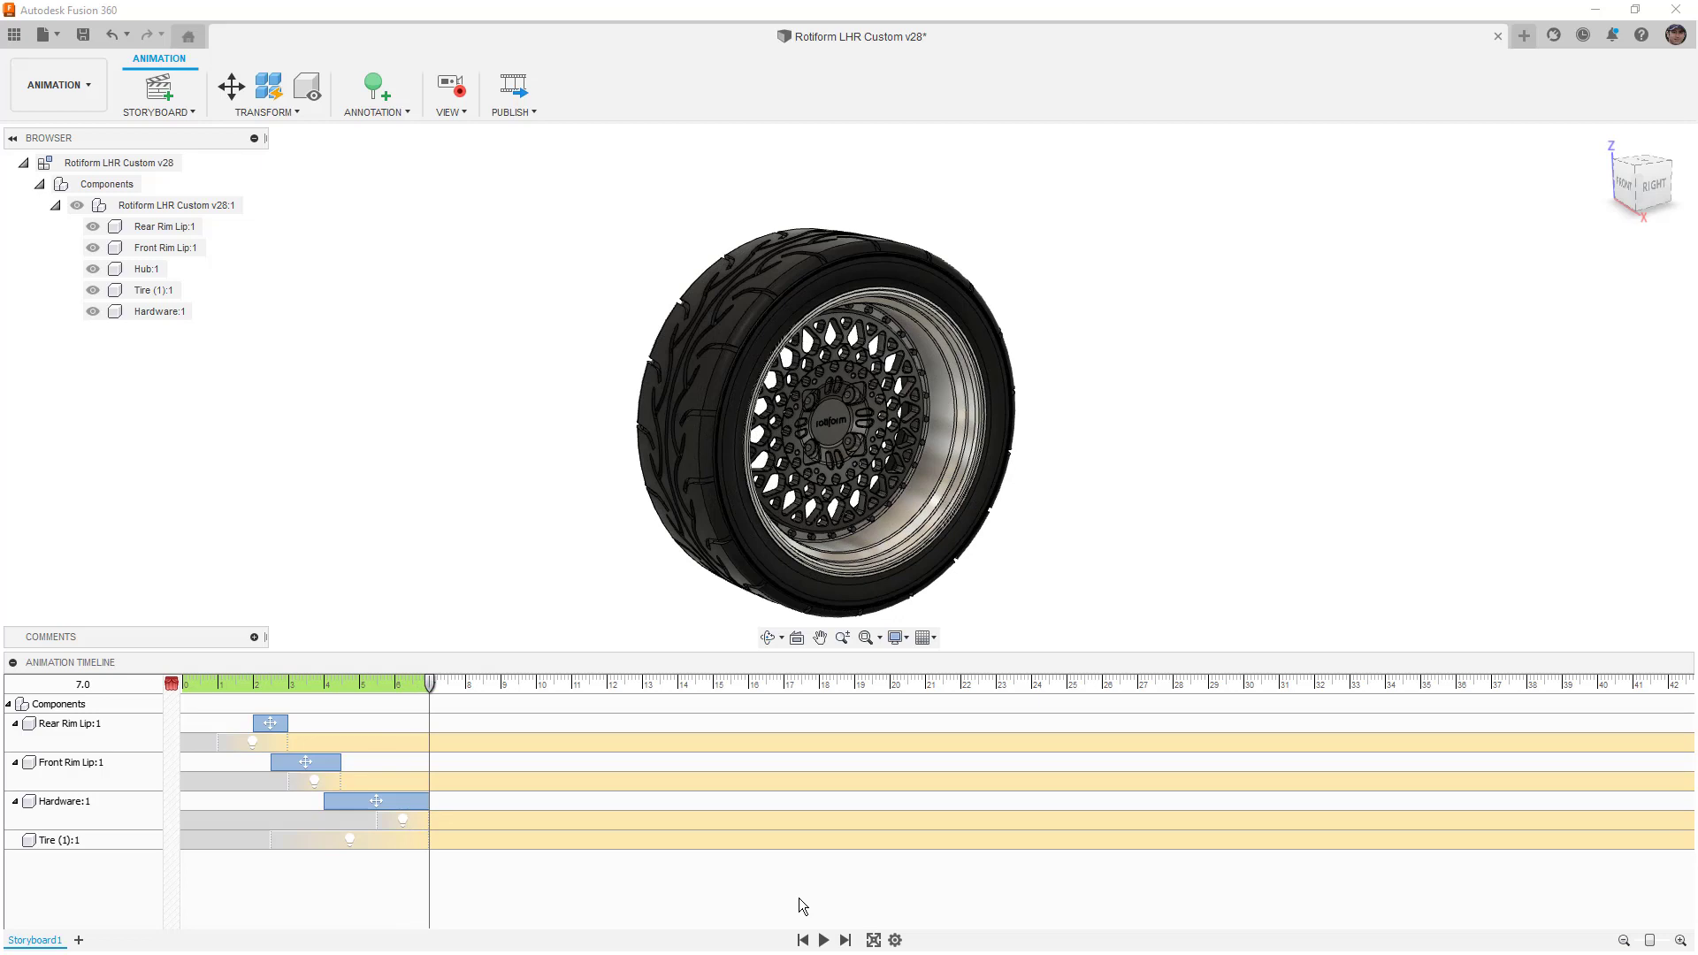
pyautogui.click(326, 836)
pyautogui.moveTo(269, 840); pyautogui.dragTo(377, 840)
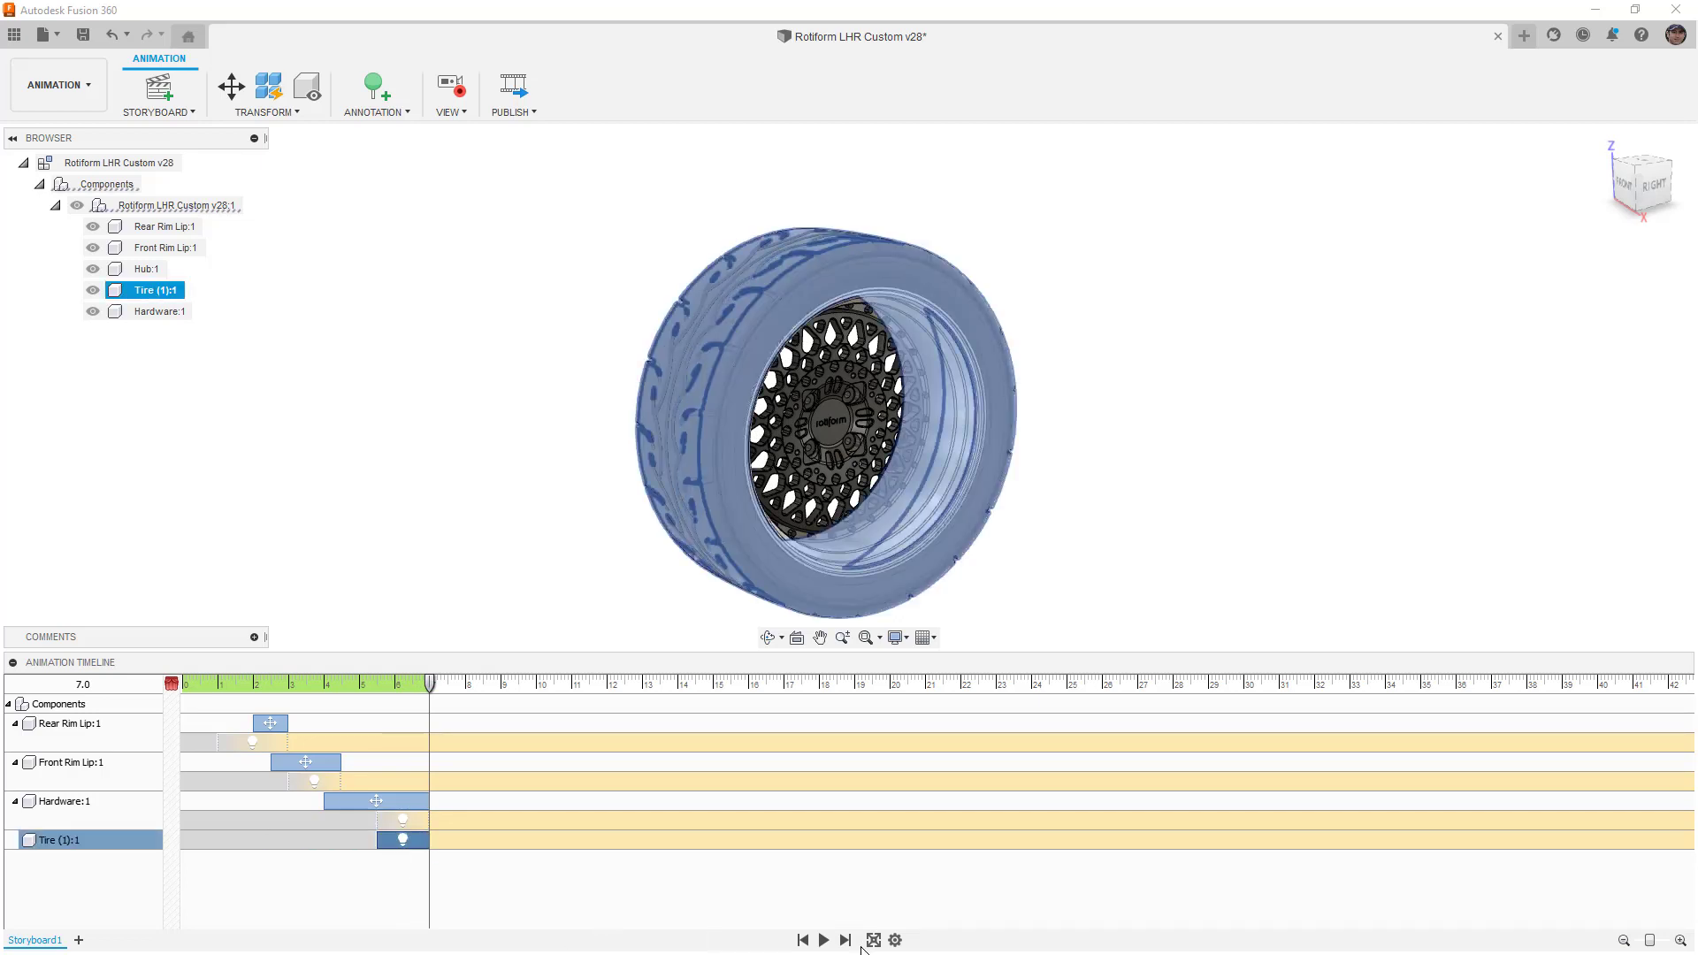
pyautogui.click(824, 940)
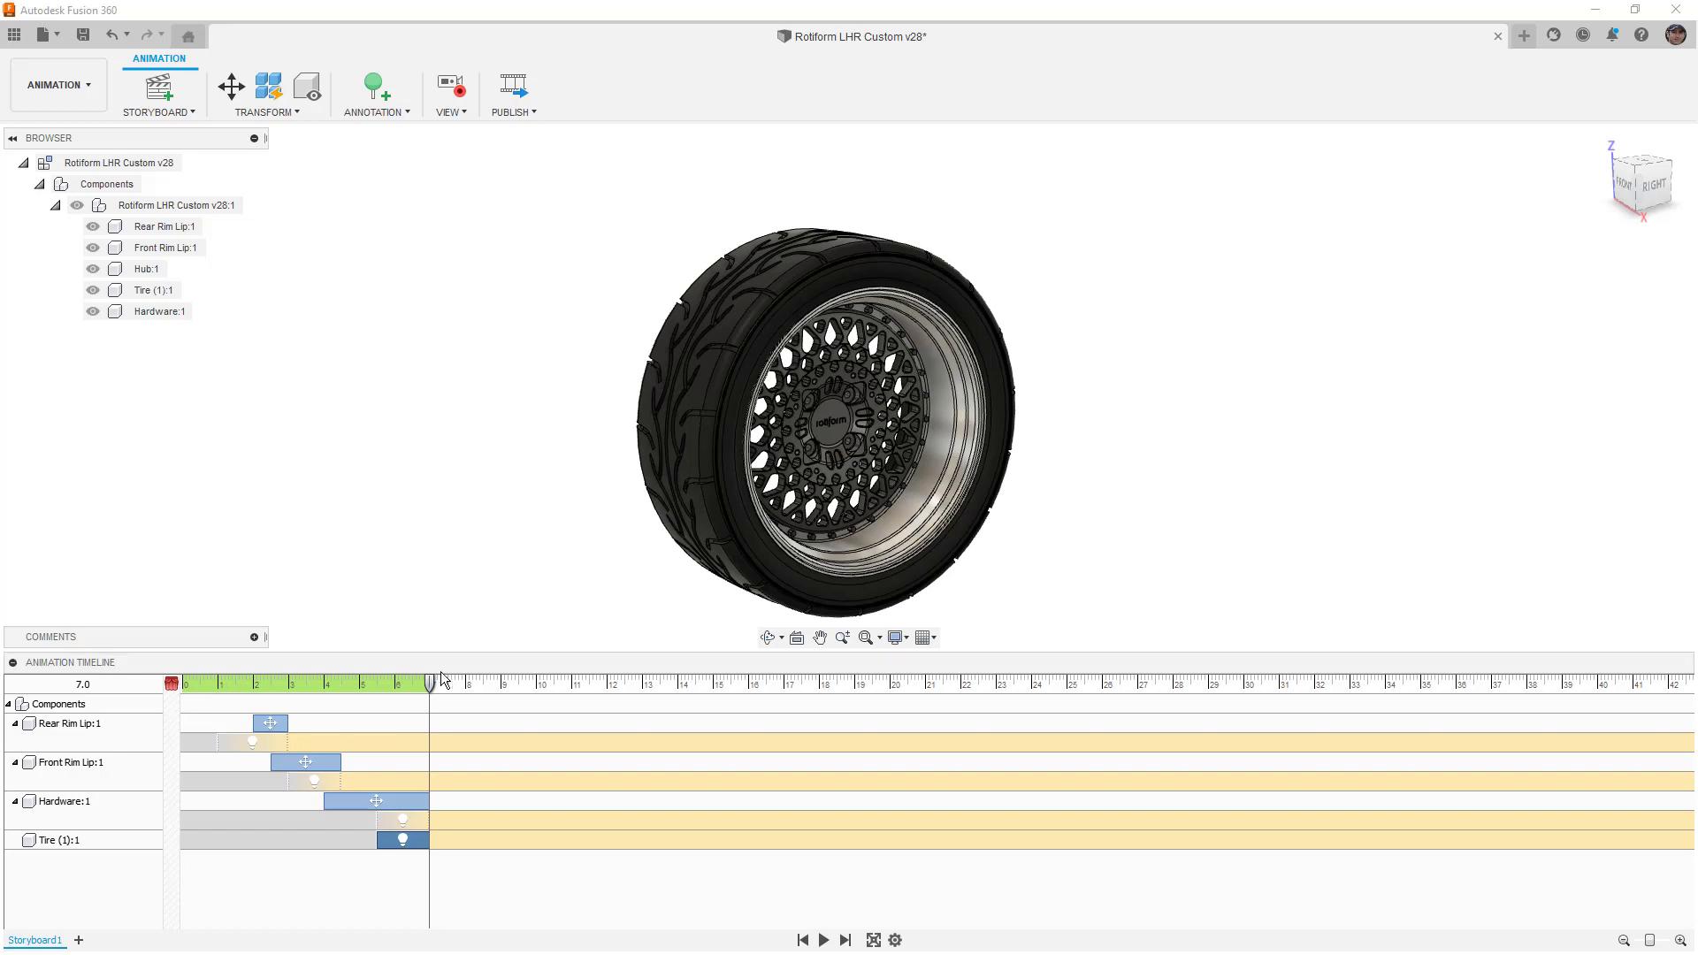
# - Add a camera orbit around the wheel ending at 9.0 seconds
pyautogui.moveTo(431, 683); pyautogui.dragTo(501, 683)
pyautogui.click(962, 469)
pyautogui.keyDown('shift'); pyautogui.moveTo(961, 469); pyautogui.dragTo(805, 447, button='middle'); pyautogui.keyUp('shift')
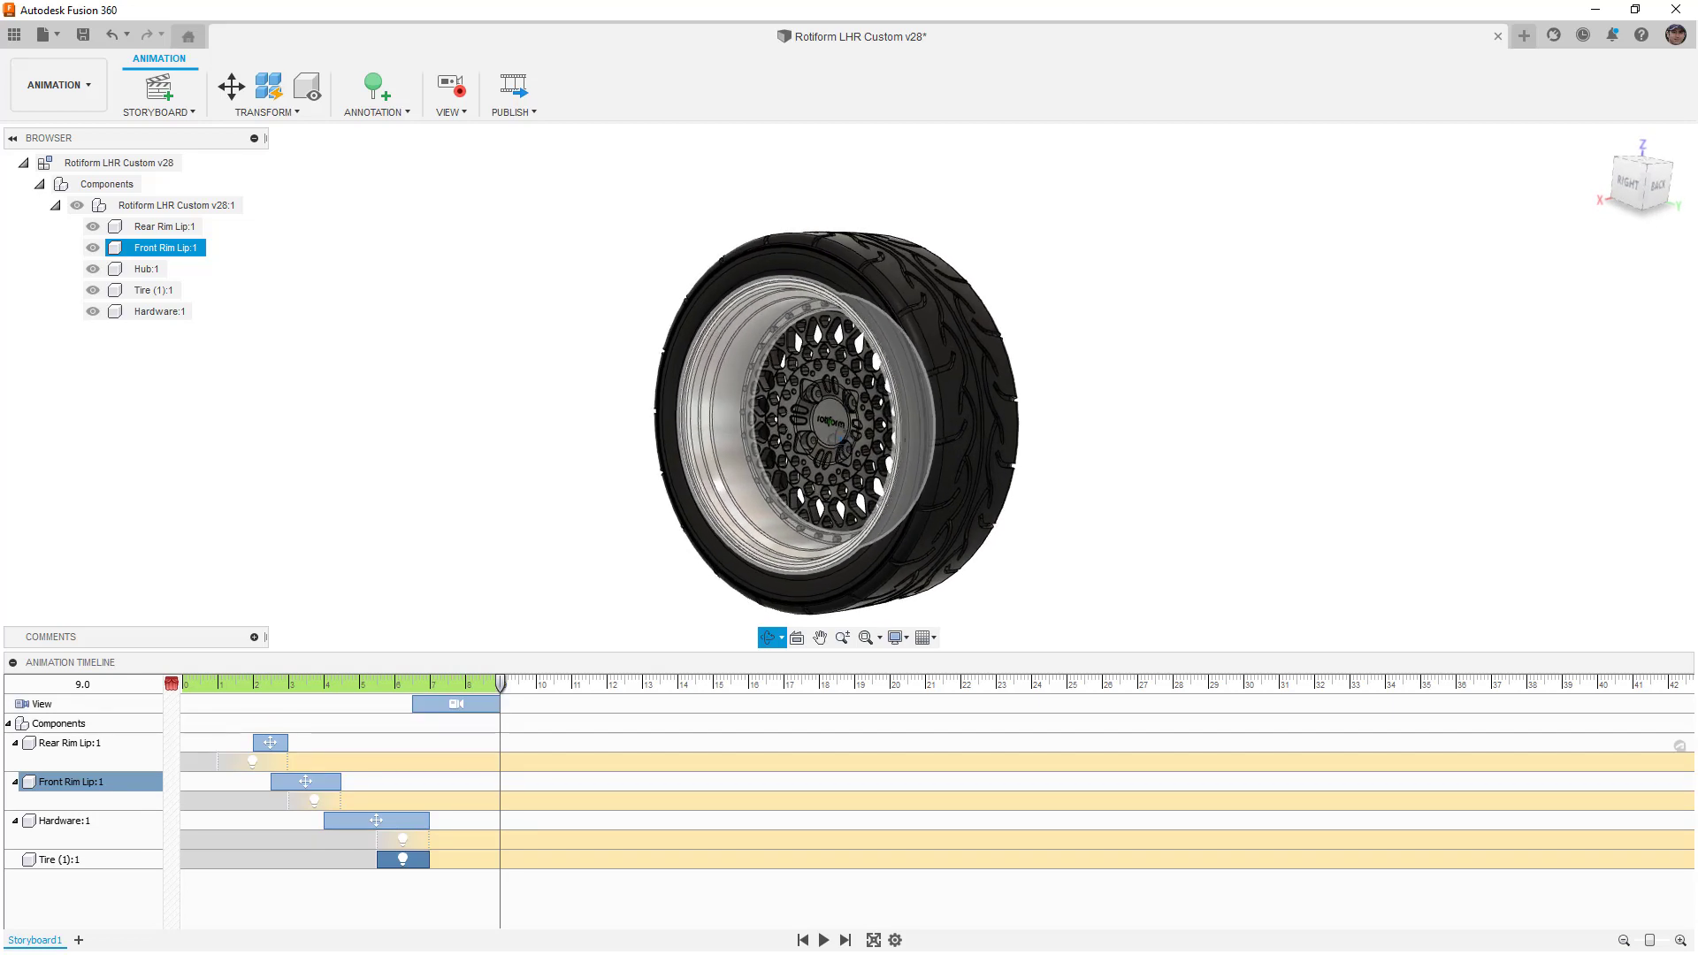
pyautogui.press('Escape')
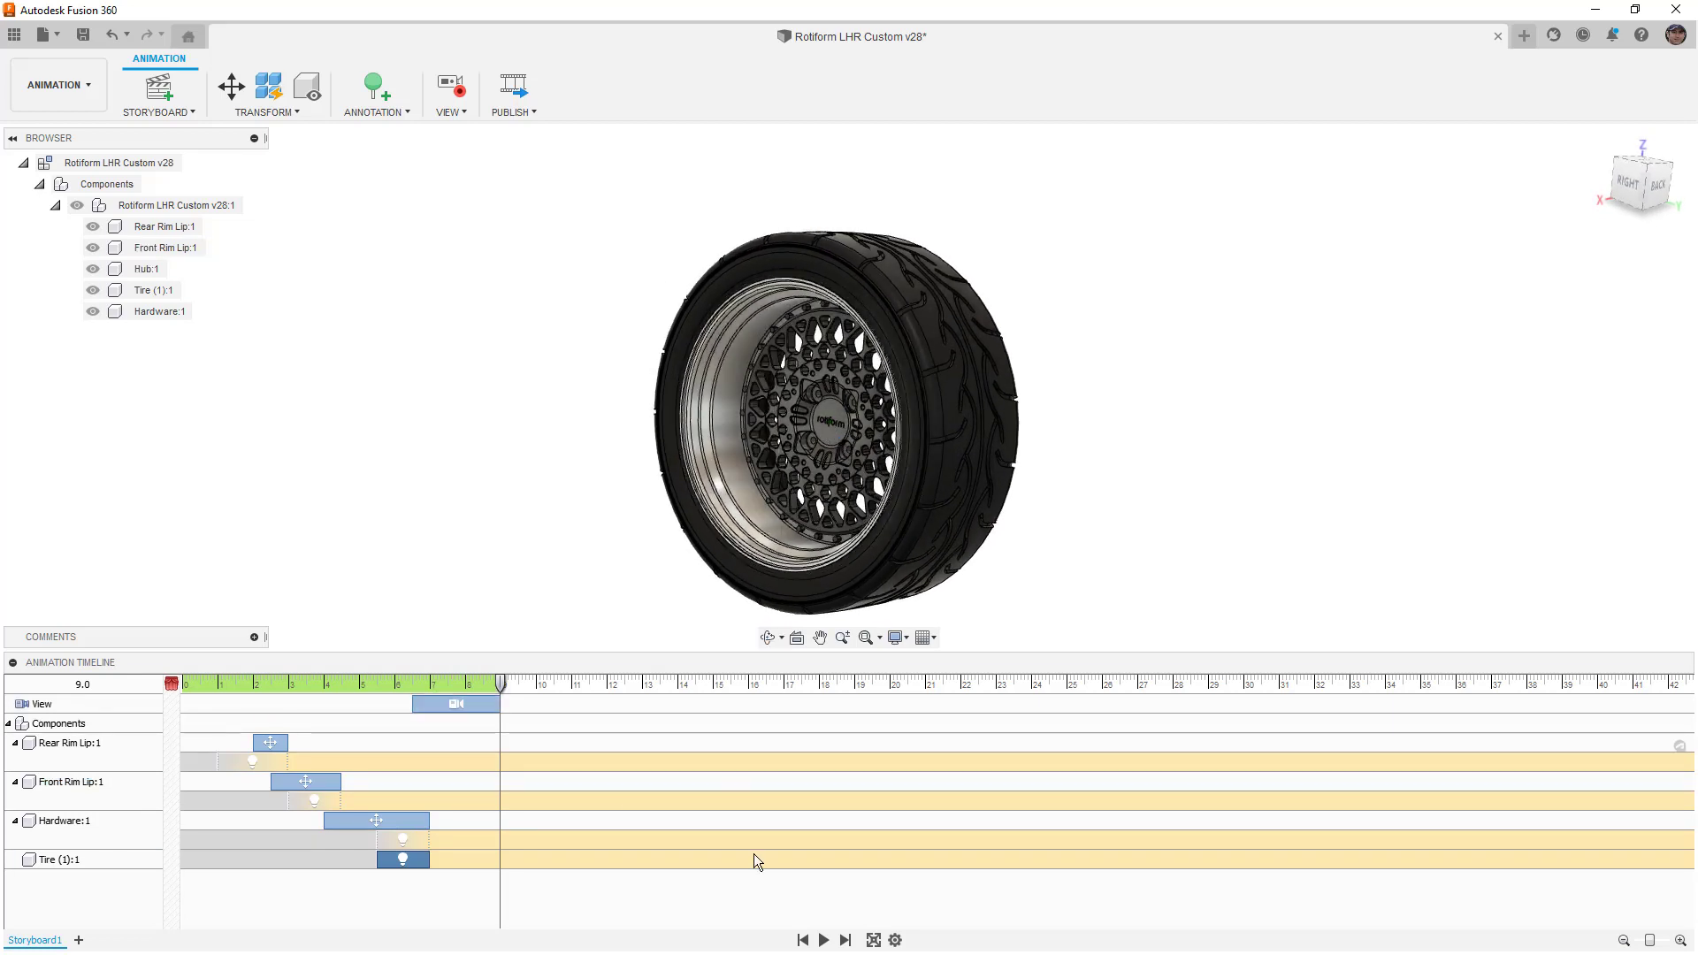
pyautogui.moveTo(500, 678); pyautogui.dragTo(358, 685)
pyautogui.click(823, 940)
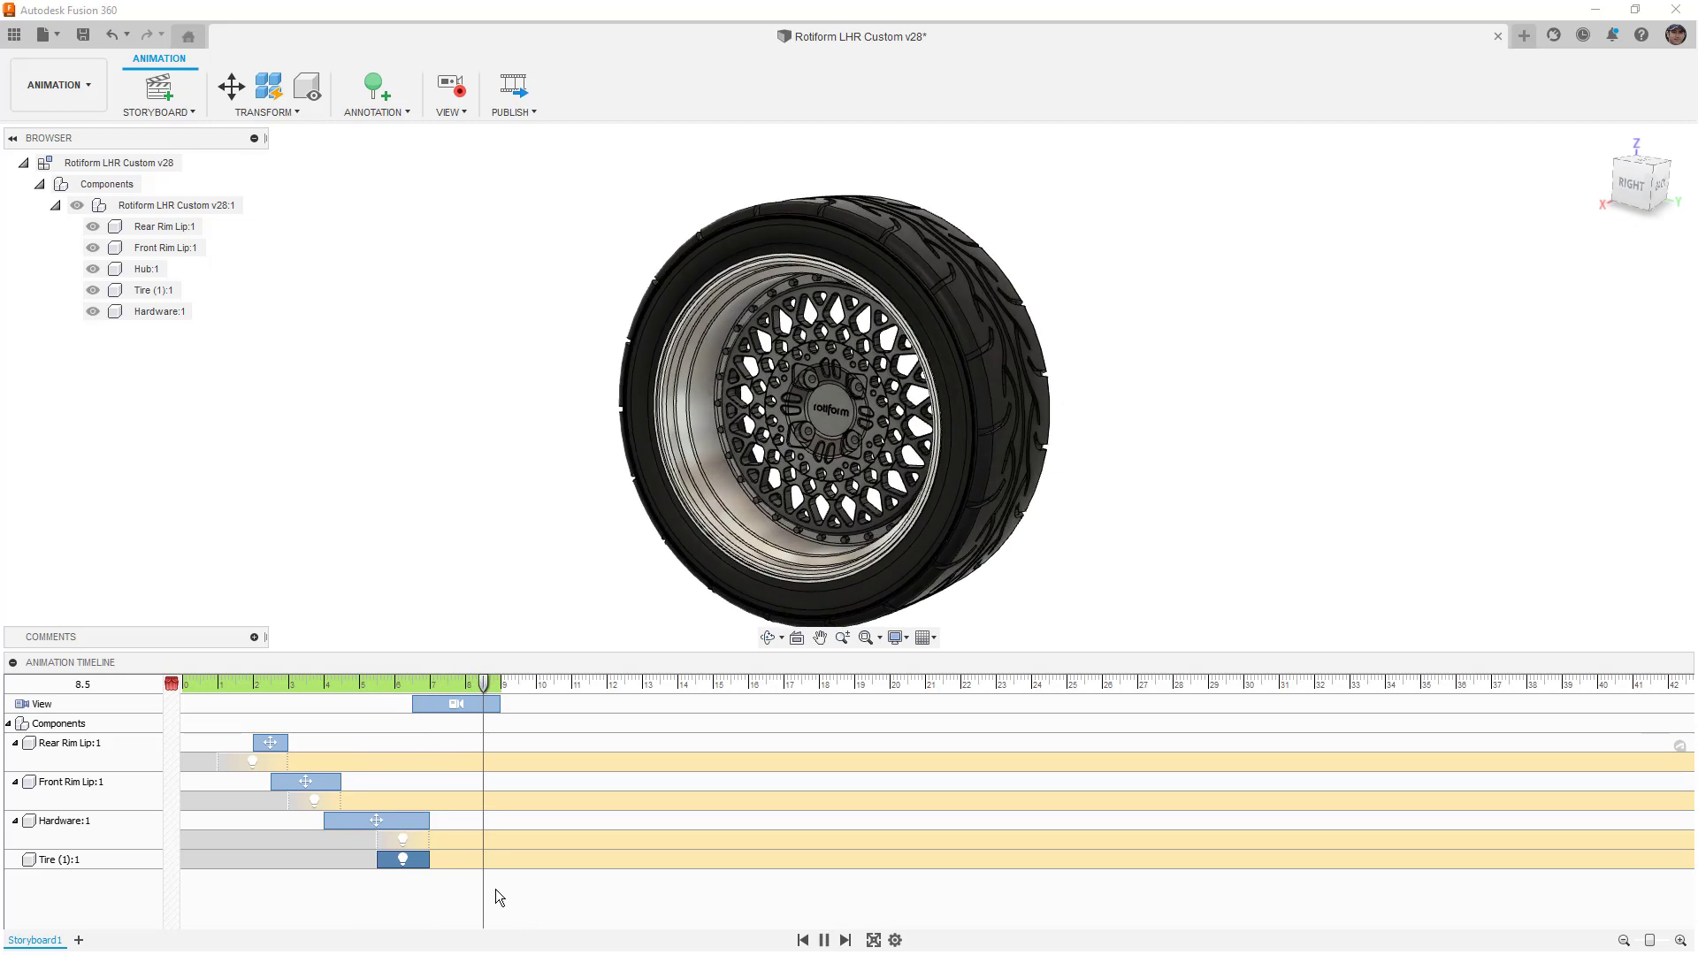
# - Replay the exploded animation, check playback settings, and stop at 1.5 seconds
pyautogui.click(825, 940)
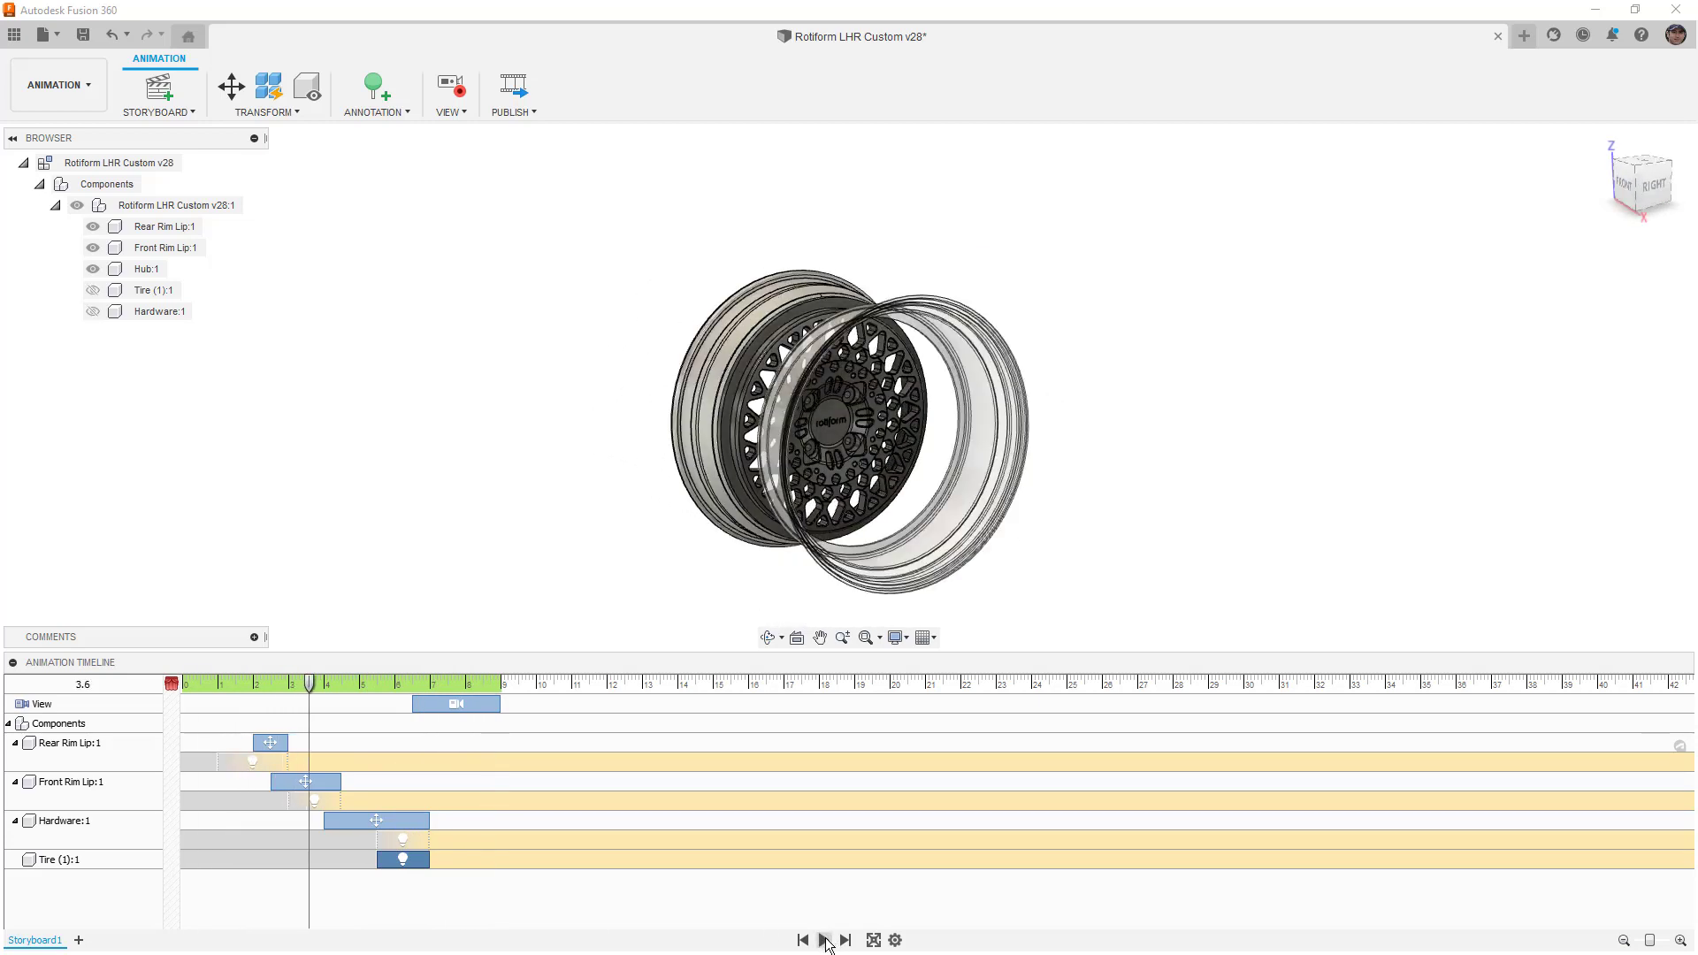
pyautogui.click(895, 941)
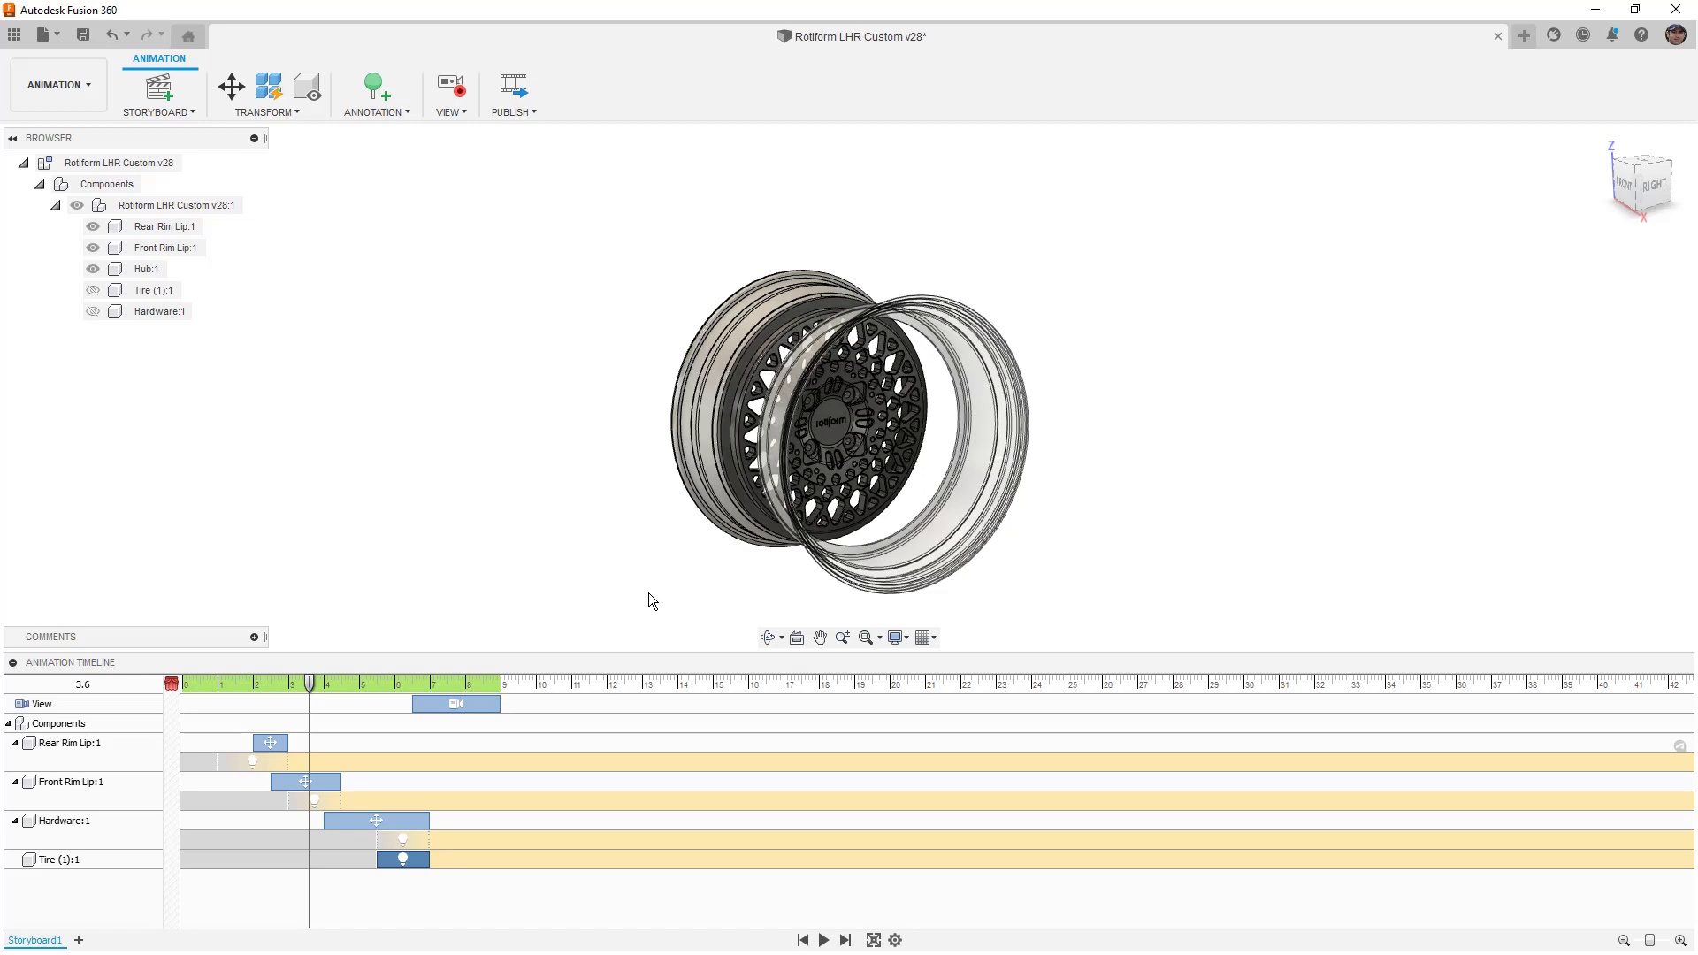
pyautogui.click(823, 940)
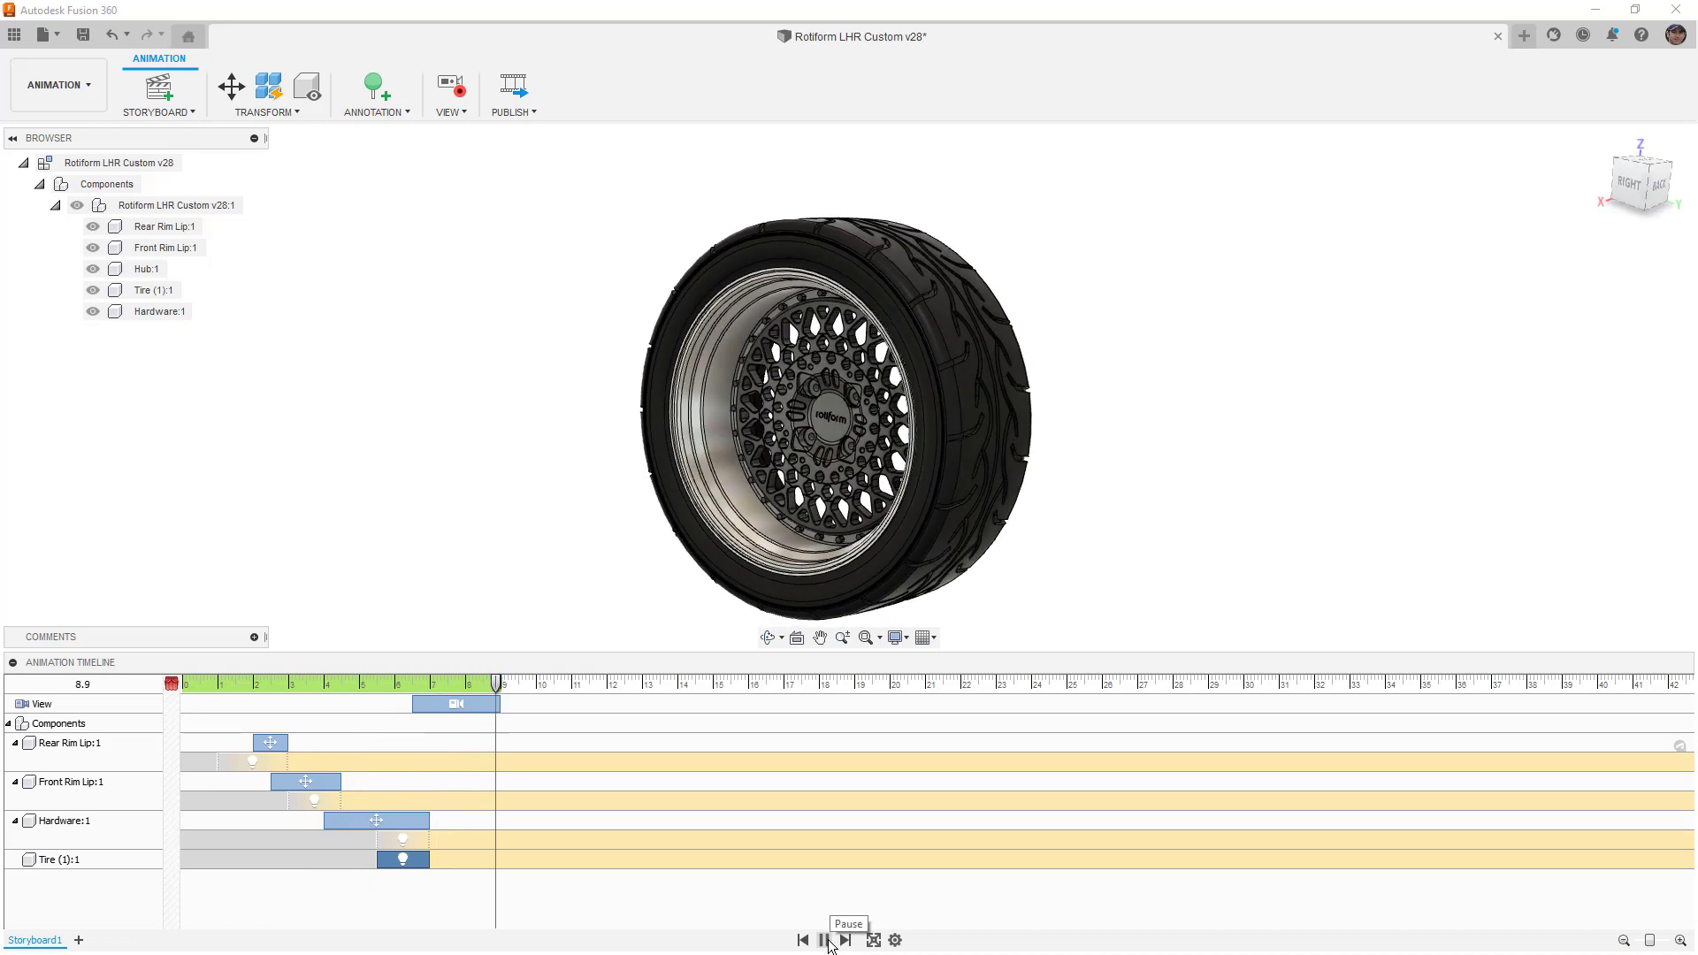
pyautogui.click(825, 940)
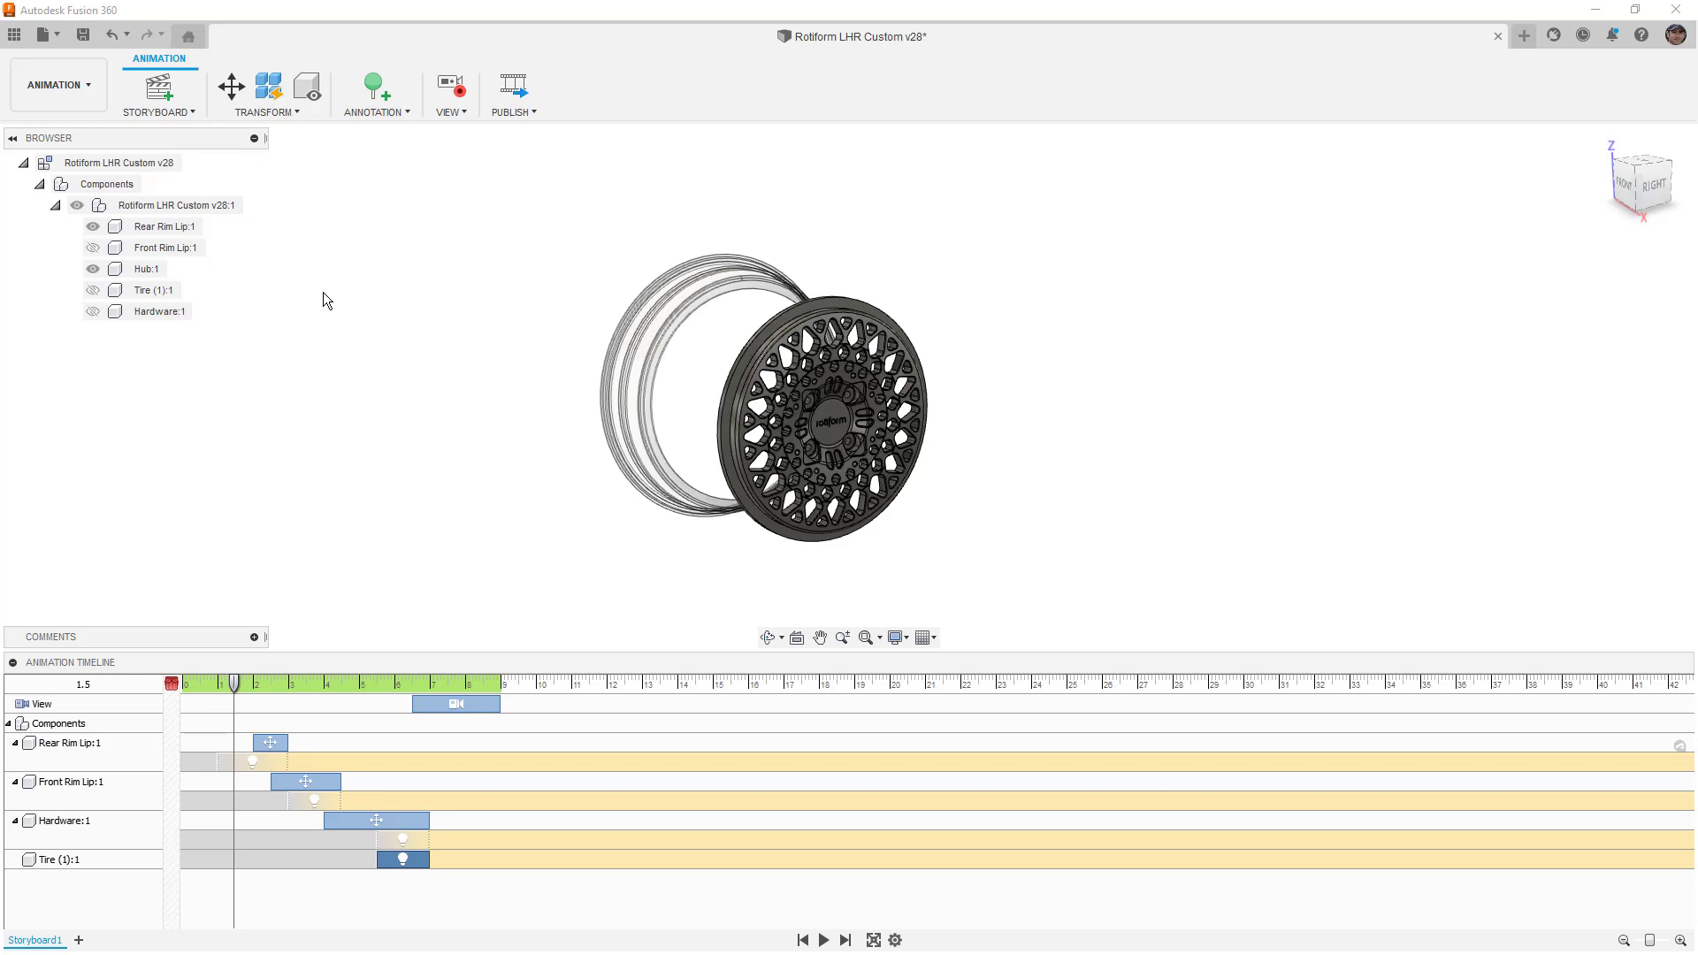
pyautogui.click(310, 114)
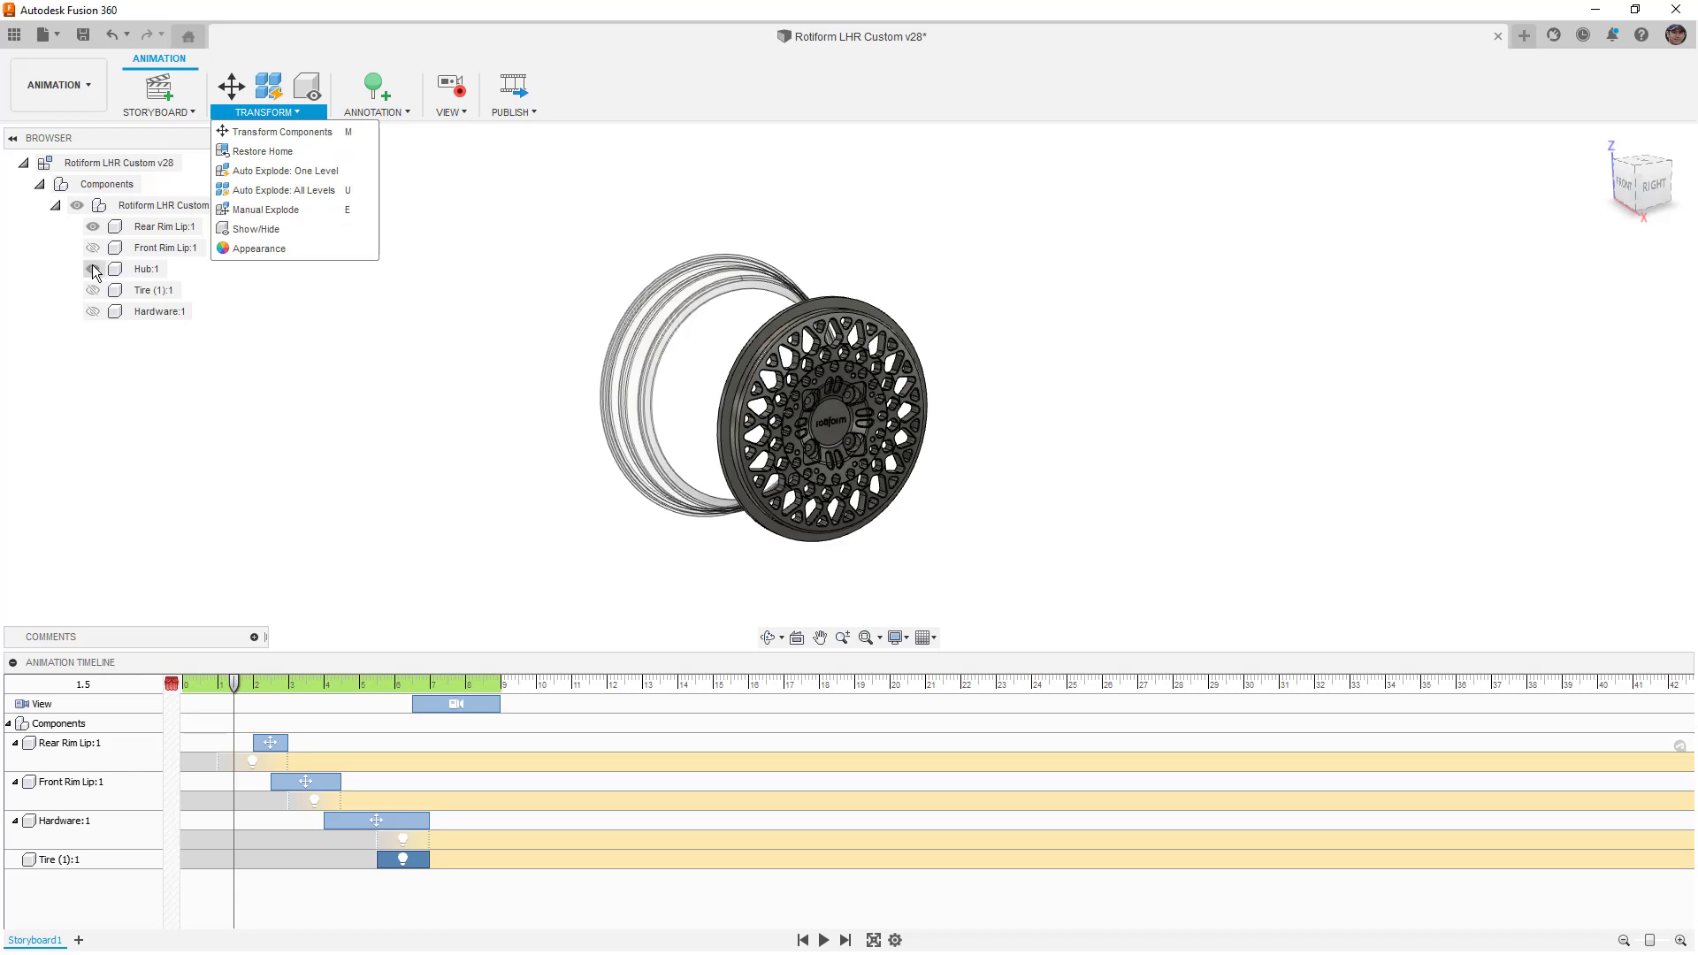
# - Play the full Storyboard1 animation through to its loop back to the start
pyautogui.click(78, 940)
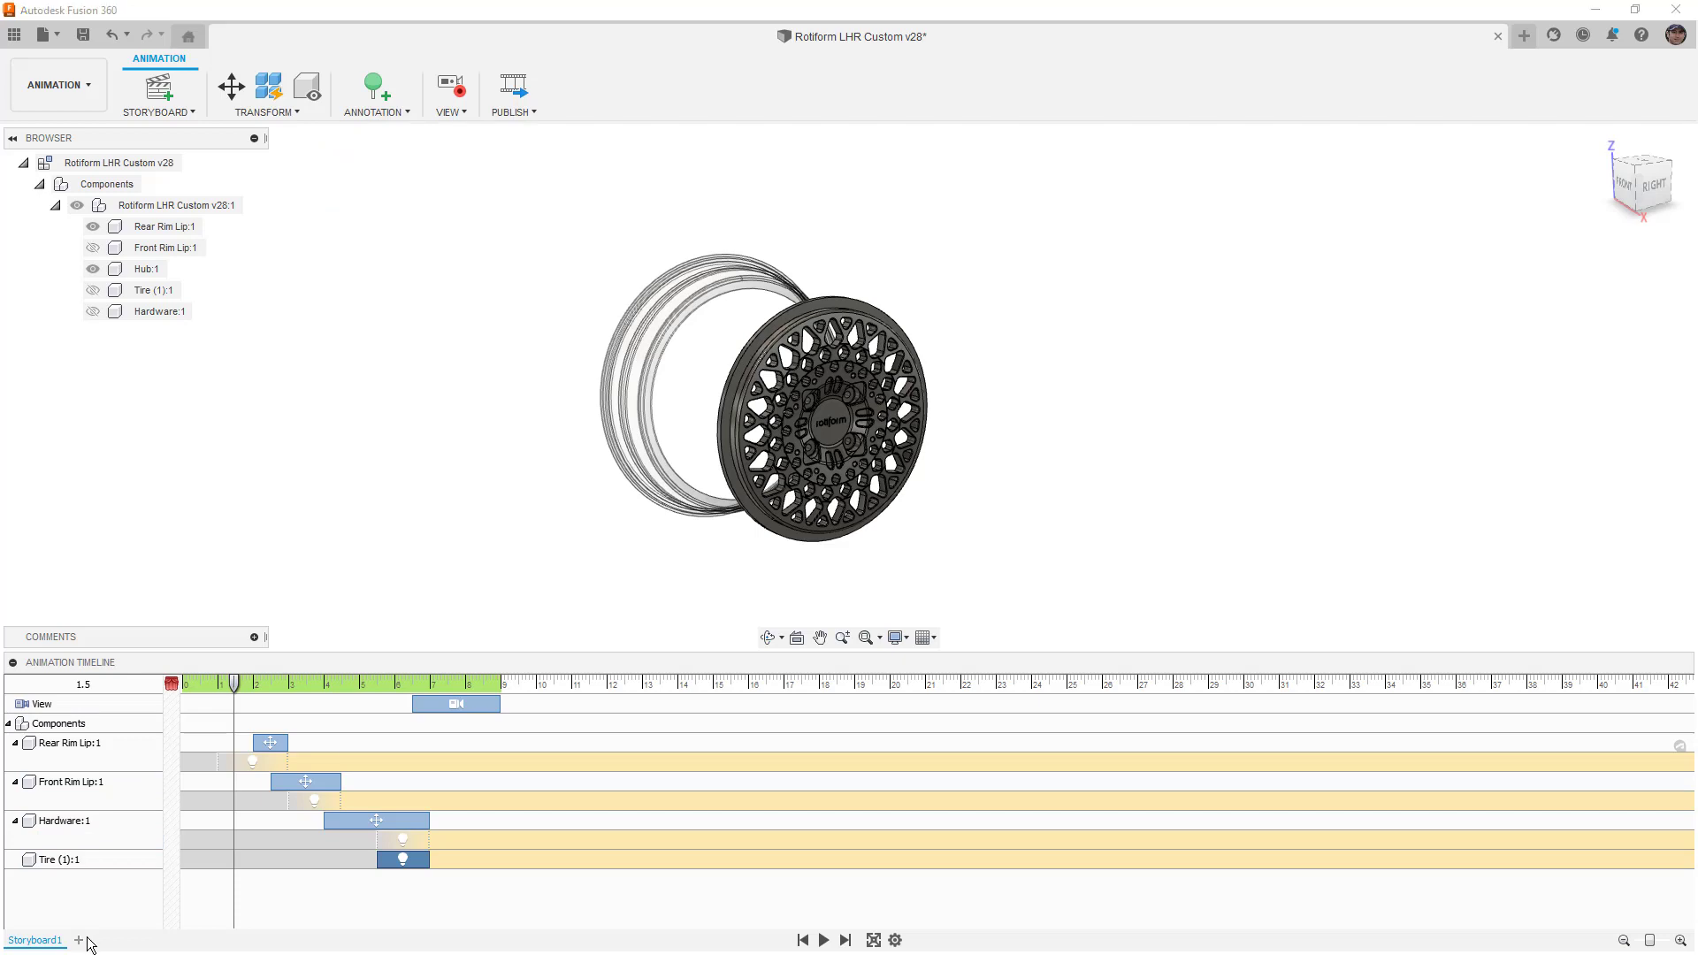
pyautogui.click(266, 112)
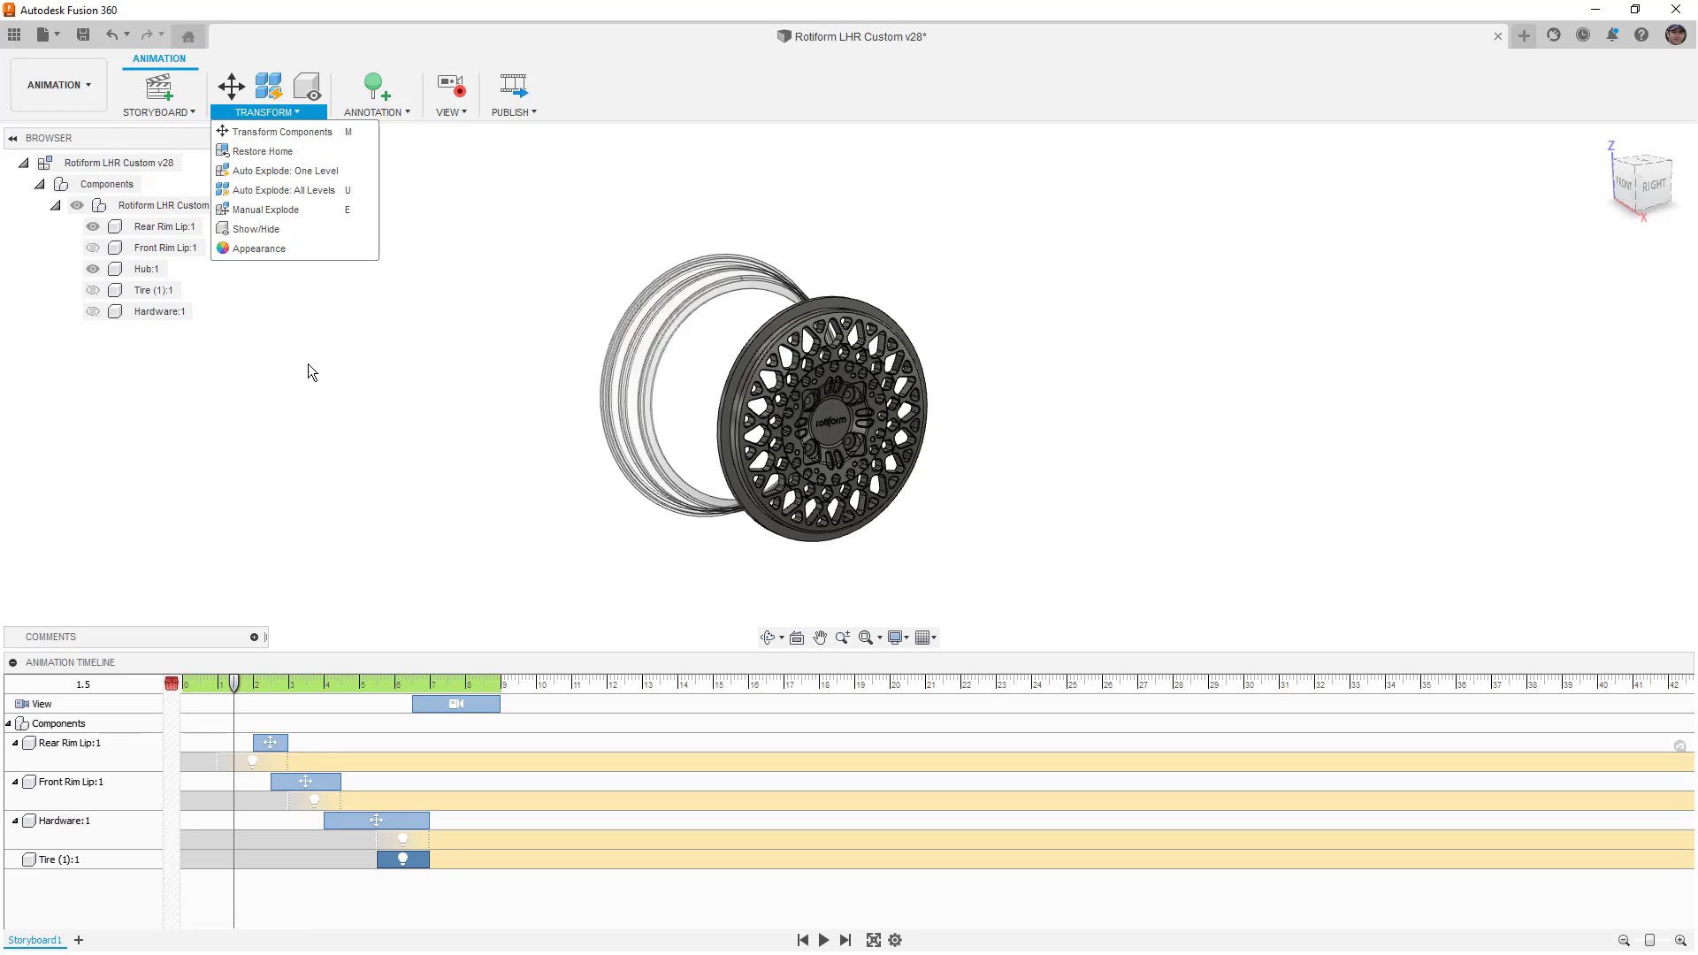
pyautogui.click(822, 940)
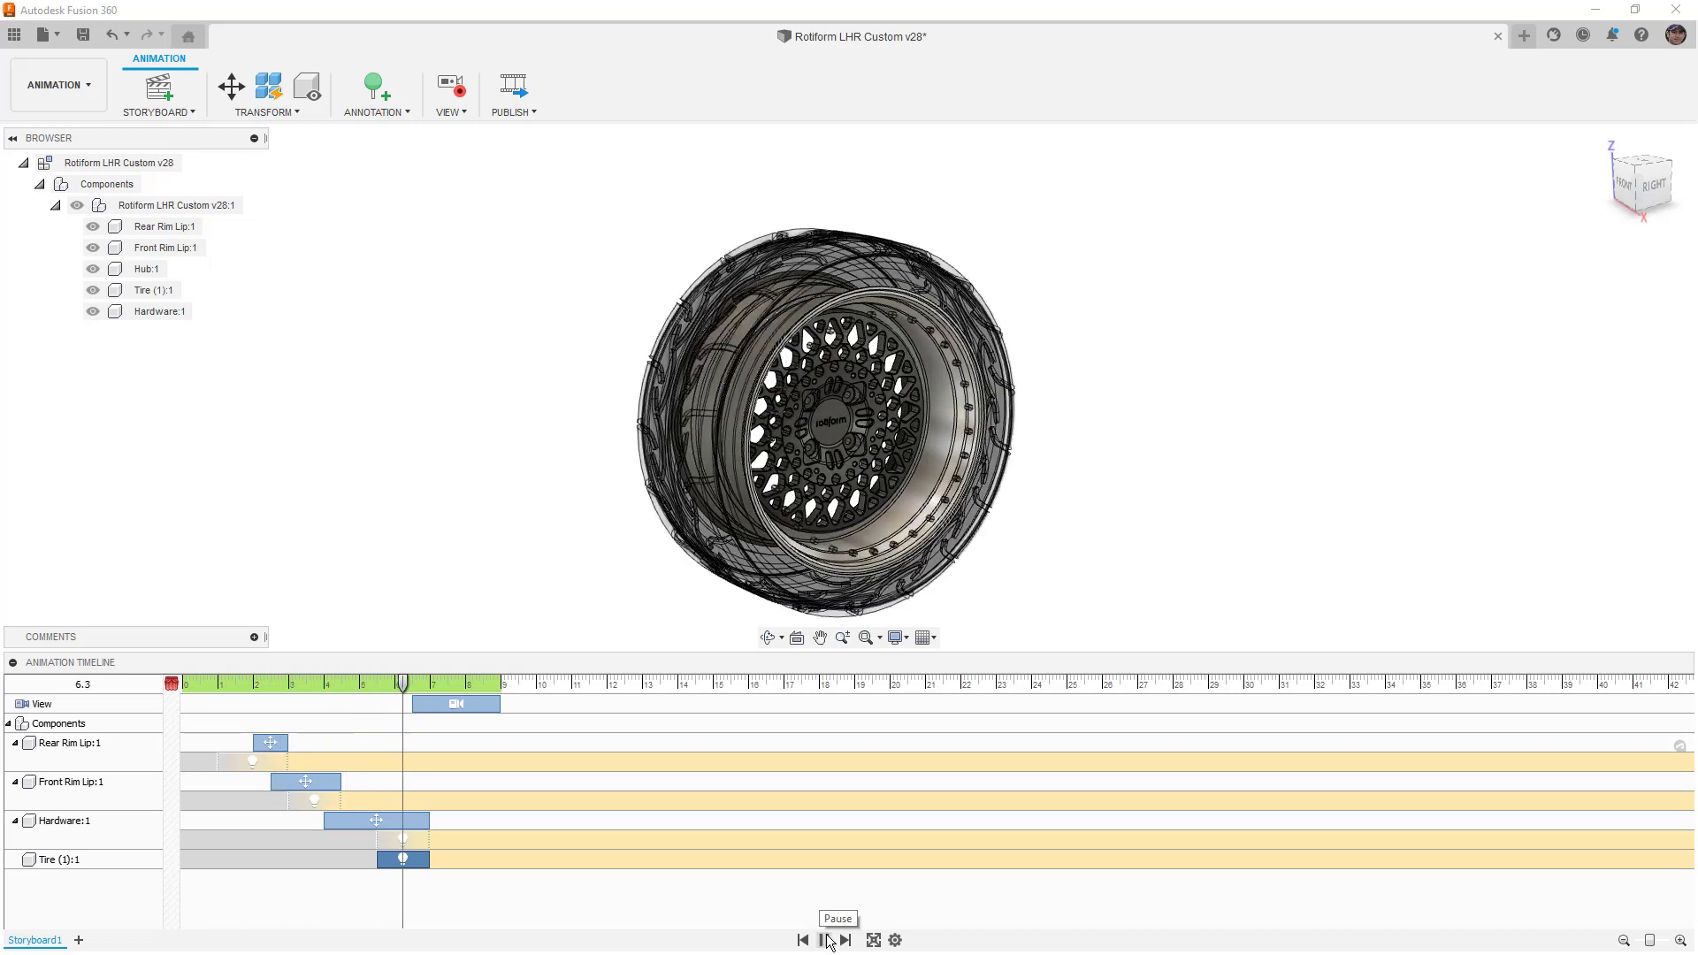
pyautogui.click(826, 940)
pyautogui.click(533, 110)
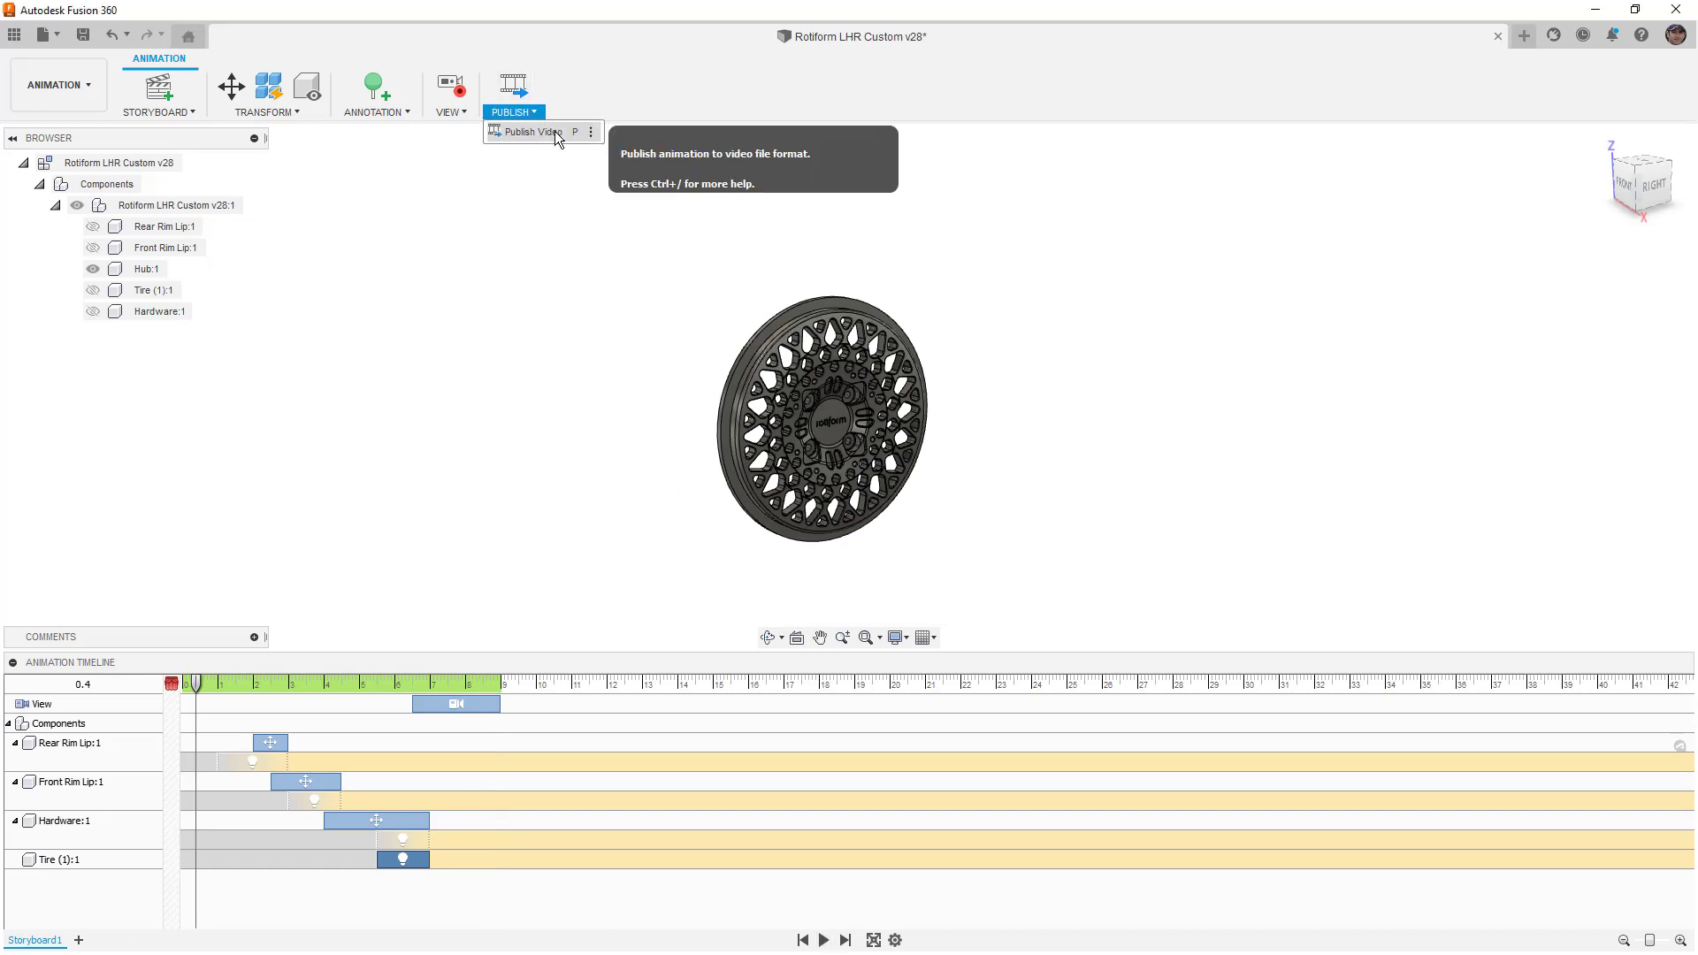
# - Review the Publish Video options, close them, and bring up File > Share
pyautogui.click(534, 131)
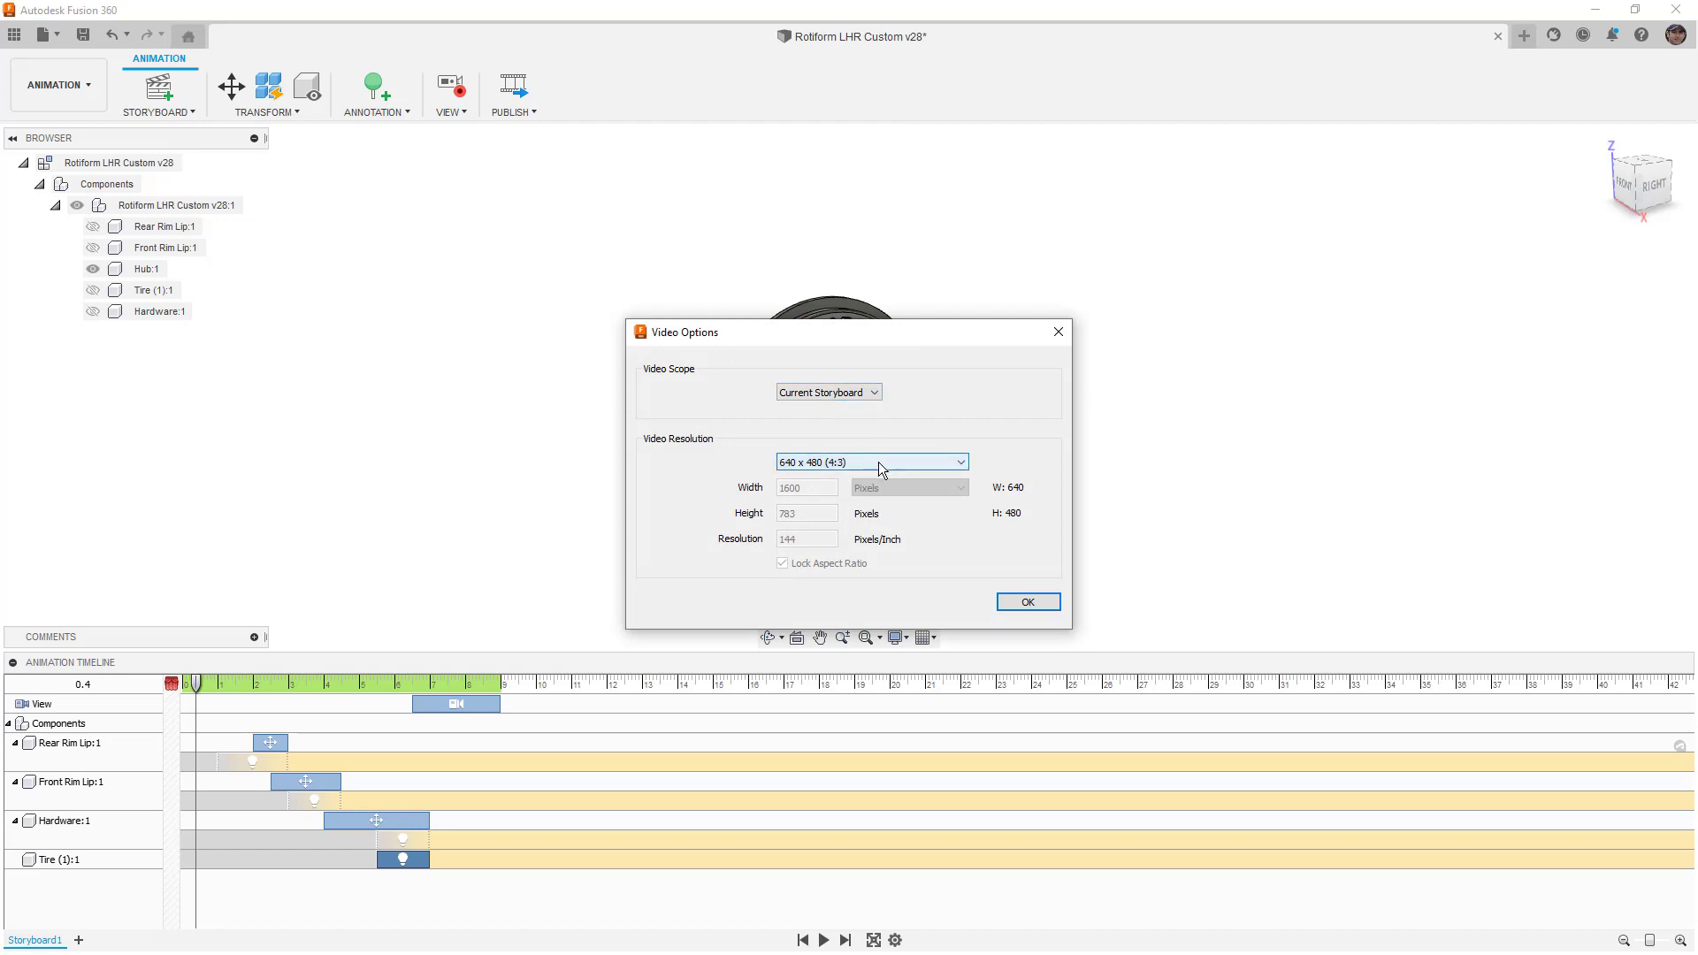
pyautogui.click(1060, 330)
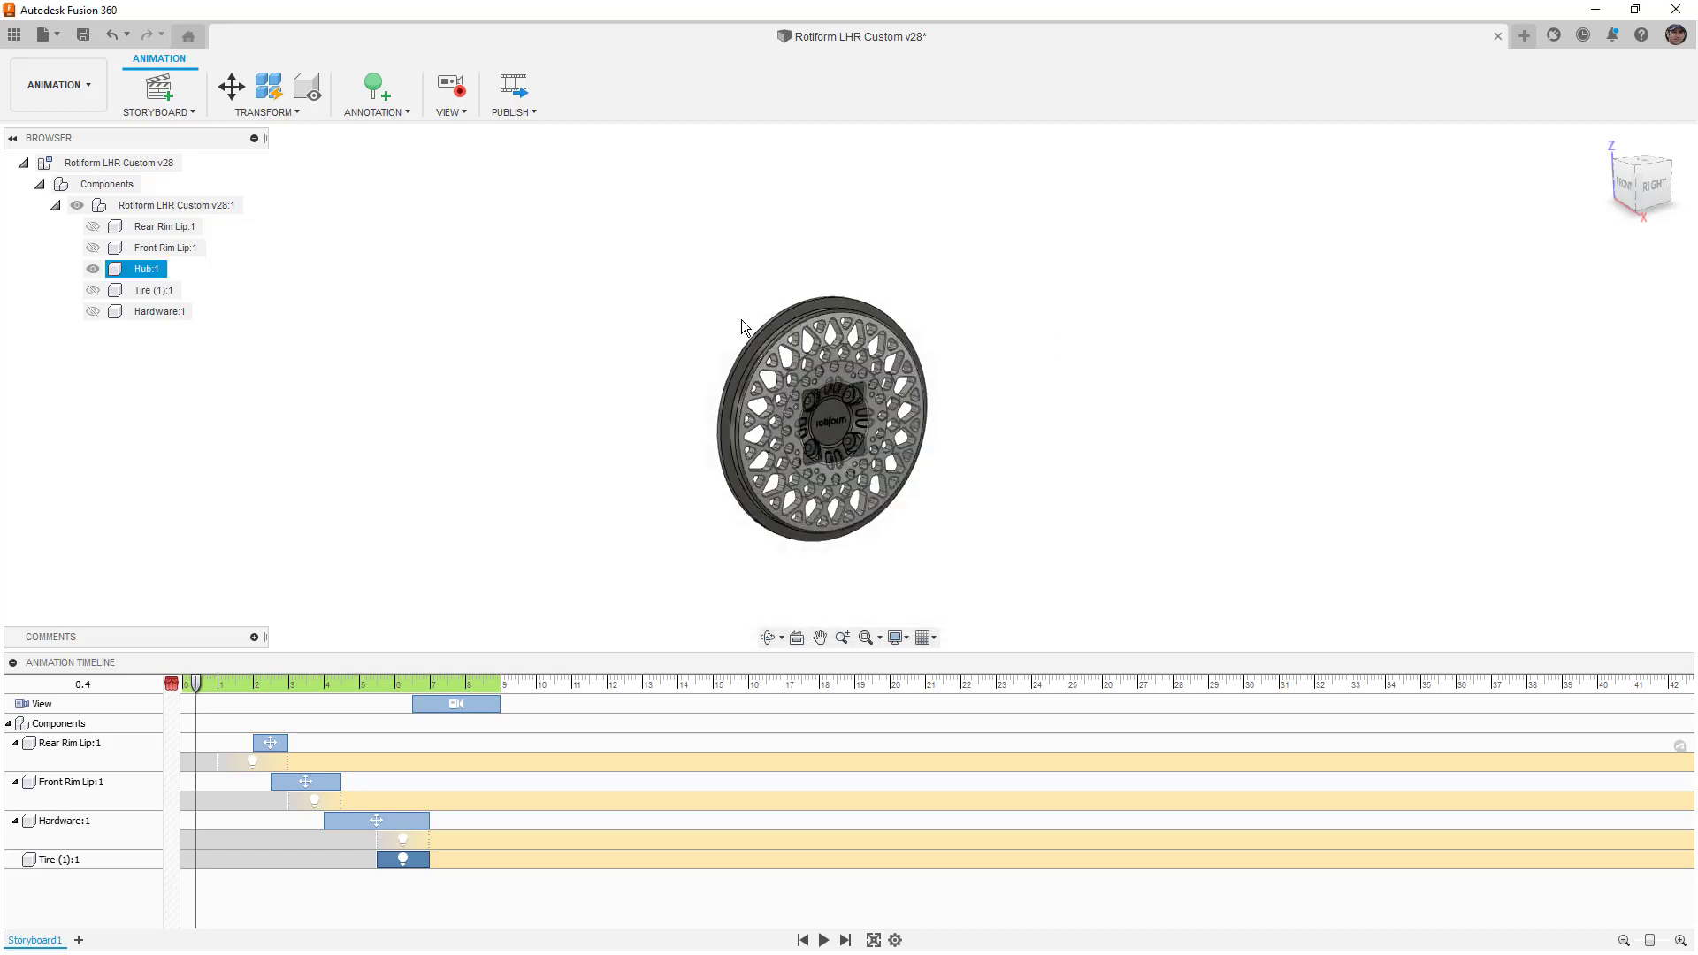
pyautogui.click(43, 35)
pyautogui.moveTo(147, 315)
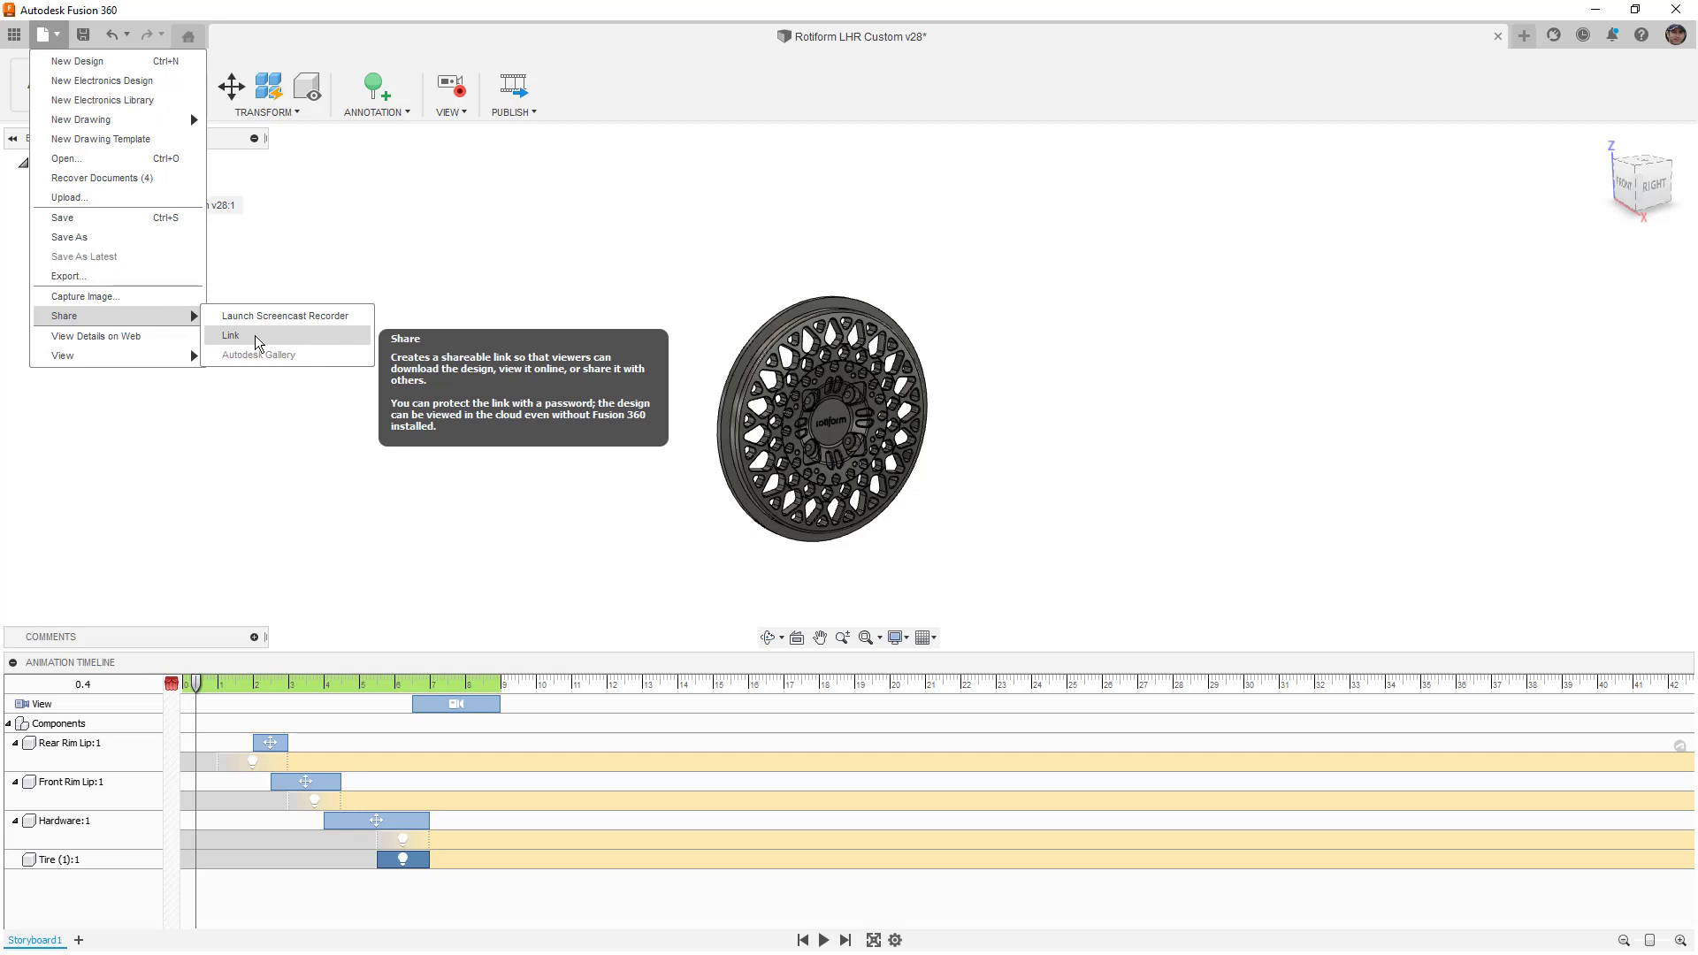
# - Close the File menu and Share submenu by clicking empty canvas
pyautogui.click(378, 215)
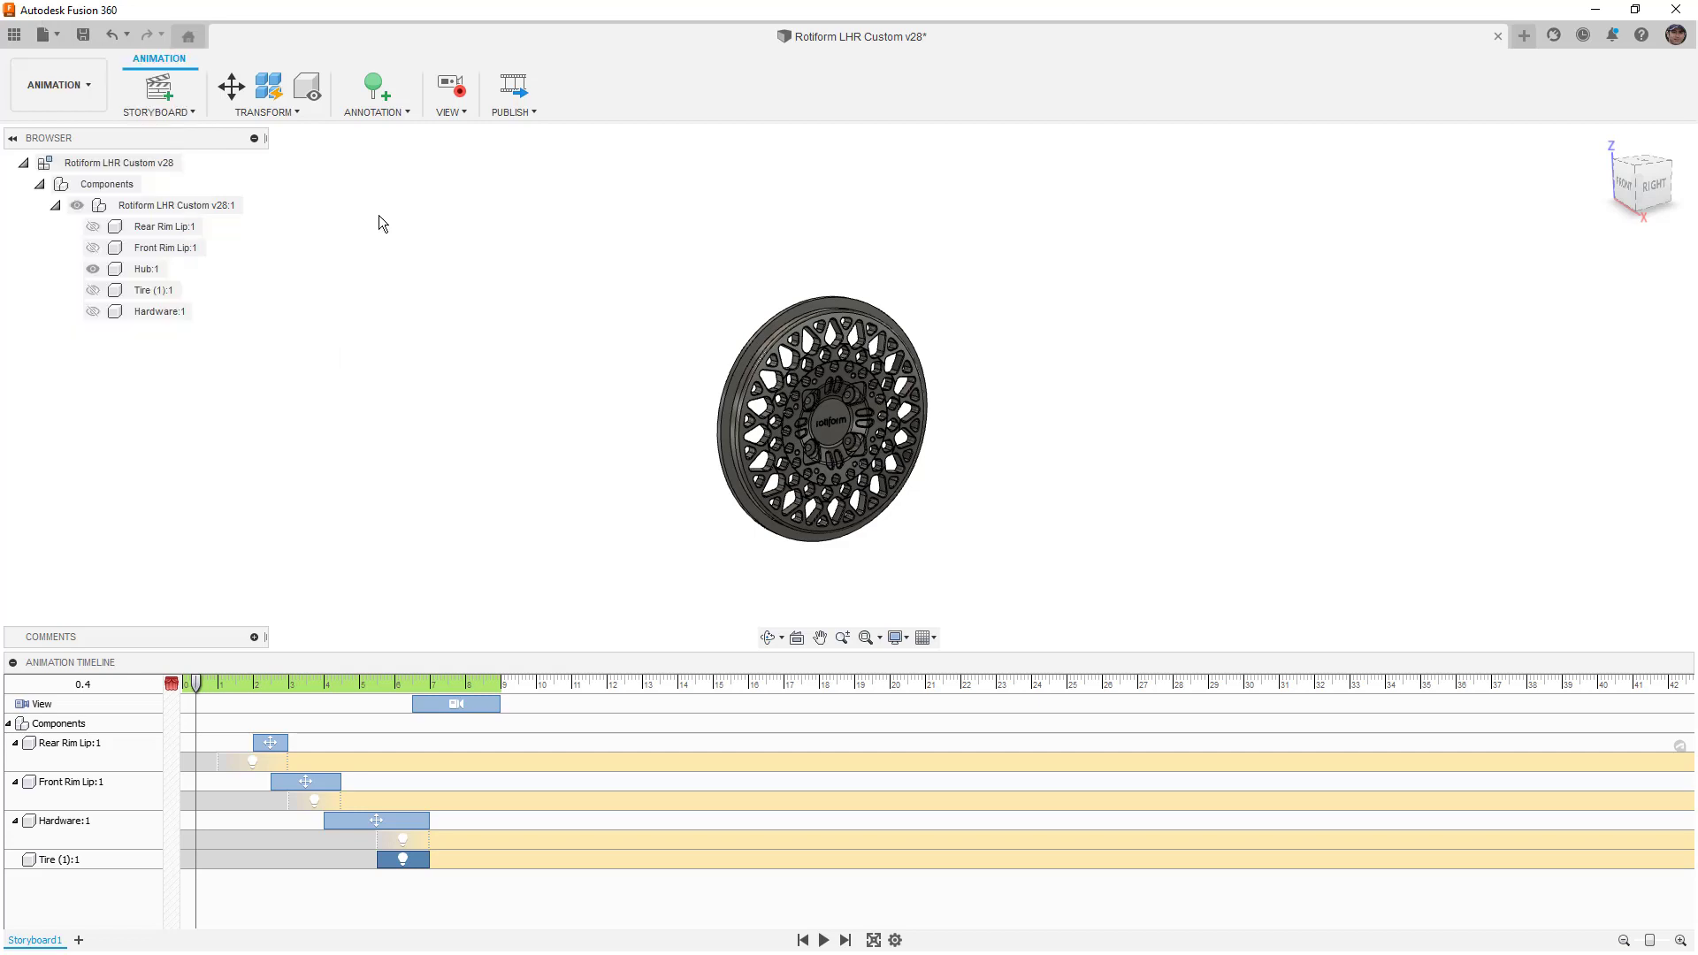